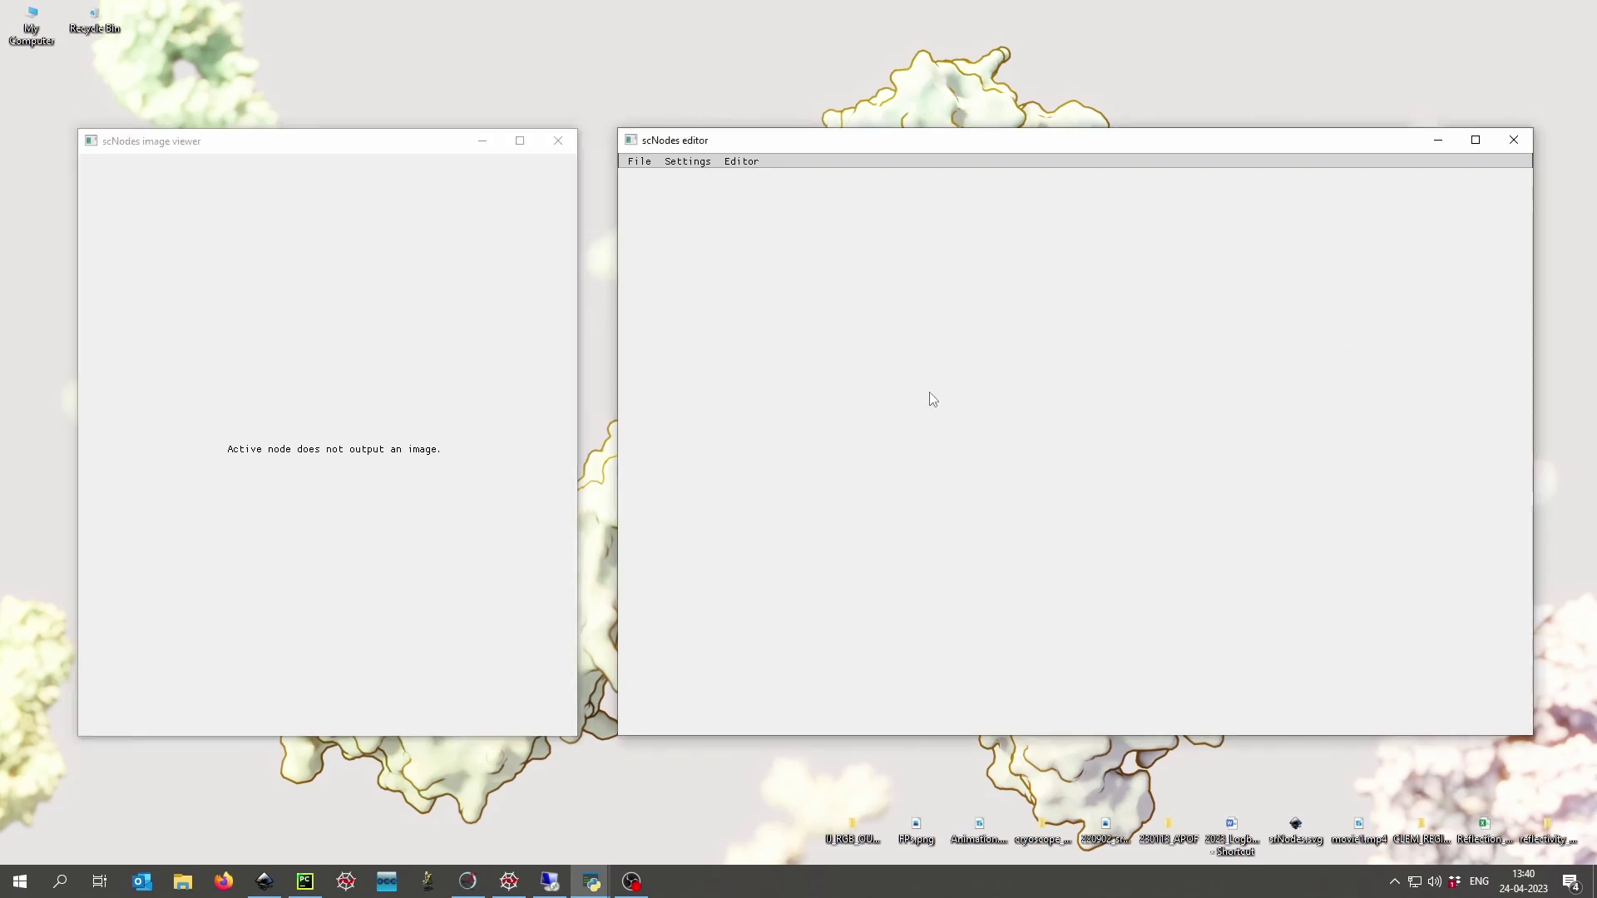
Step: Add an Import dataset node and place it near the upper-left corner of the empty node canvas
{"action": "right_click", "coordinate": [687, 262]}
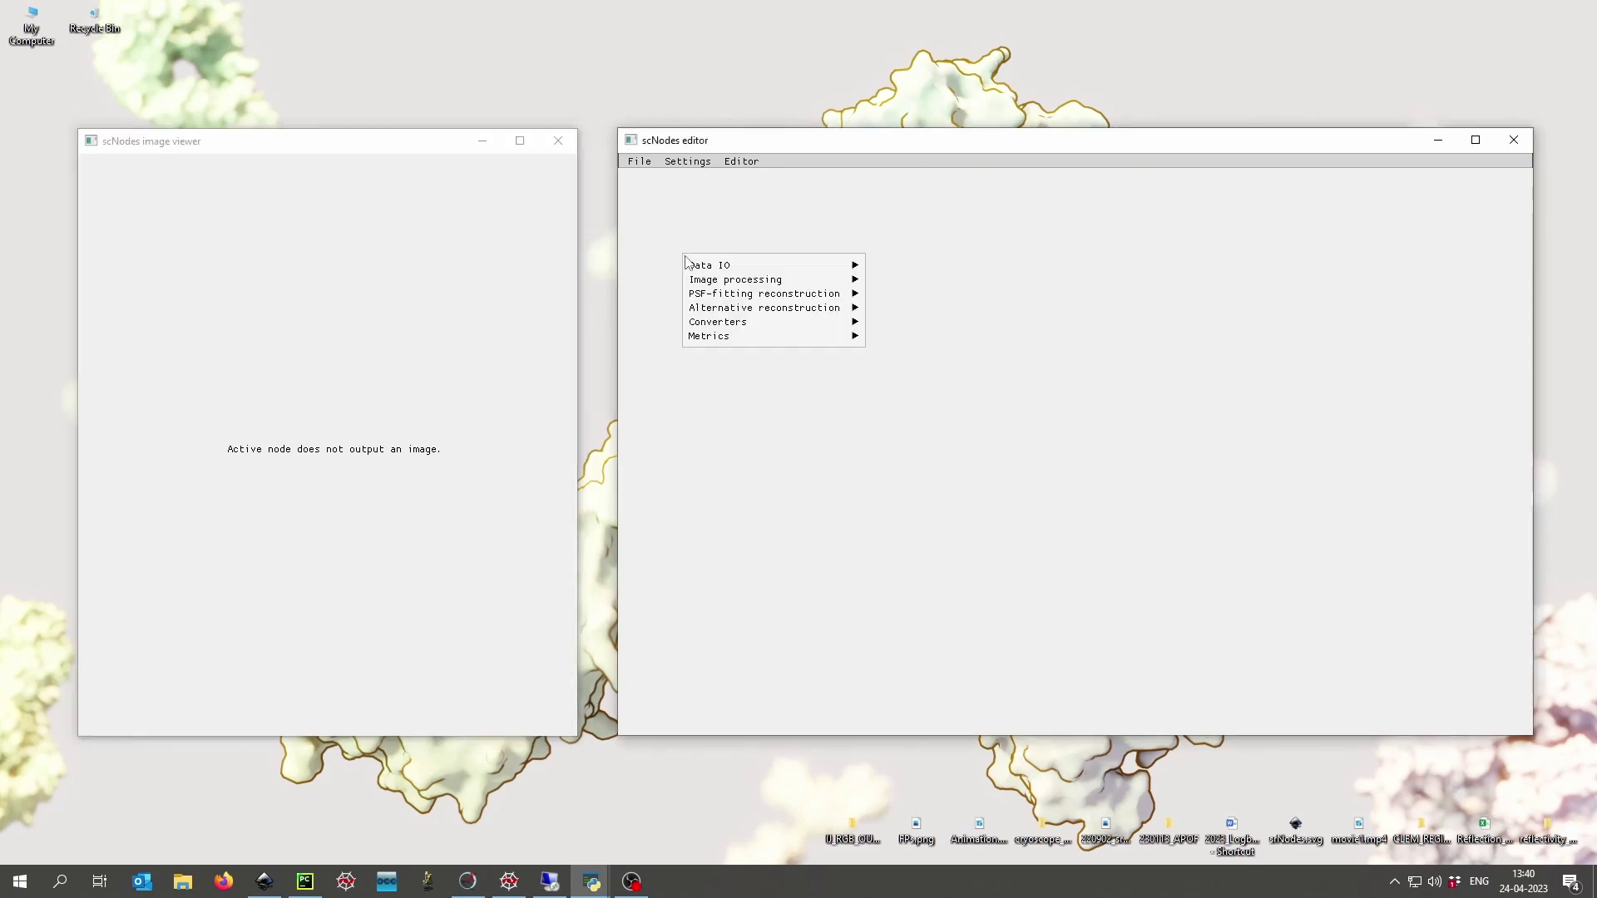
{"action": "mouse_move", "coordinate": [709, 271]}
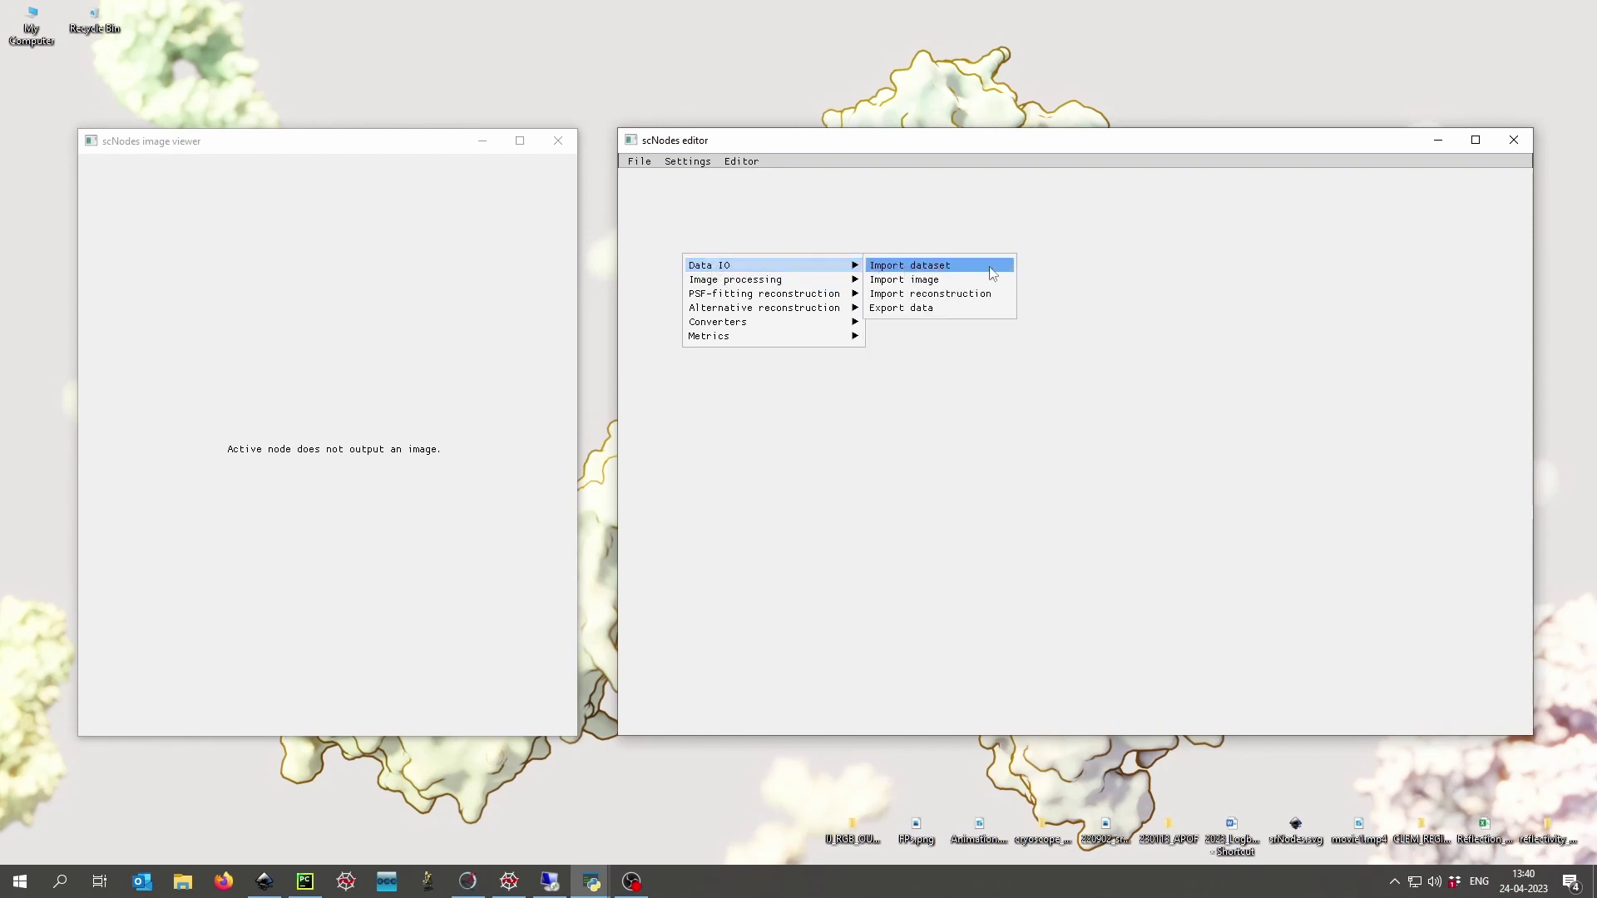
{"action": "left_click", "coordinate": [904, 268]}
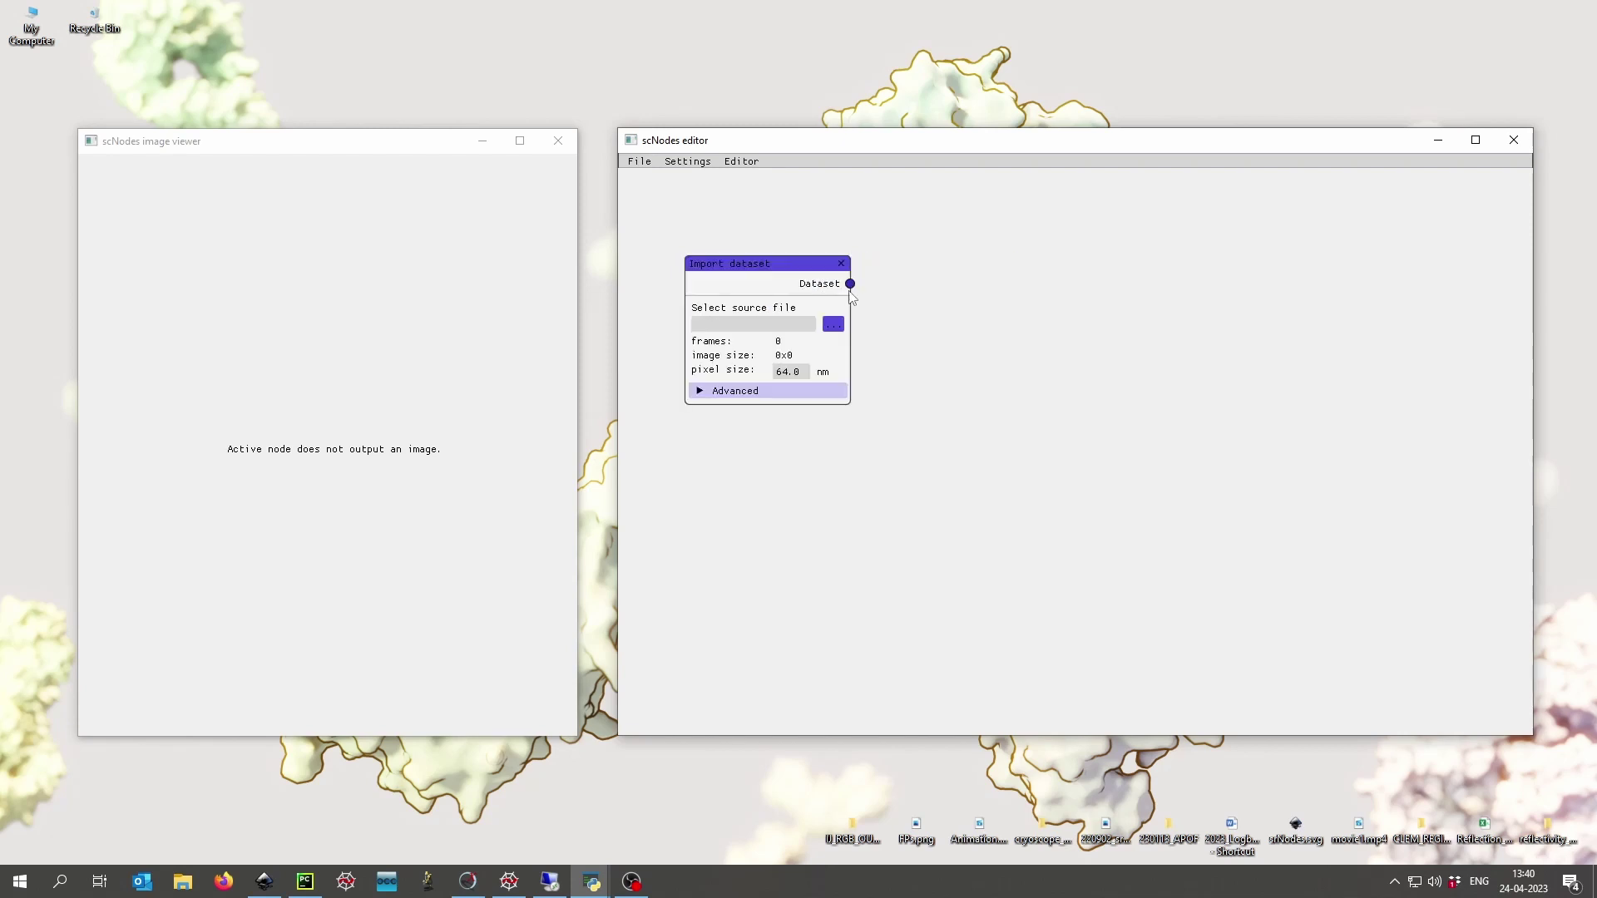
{"action": "mouse_move", "coordinate": [756, 268]}
{"action": "left_mouse_down"}
{"action": "mouse_move", "coordinate": [856, 296]}
{"action": "mouse_move", "coordinate": [834, 262]}
{"action": "mouse_move", "coordinate": [735, 247]}
{"action": "left_mouse_up"}
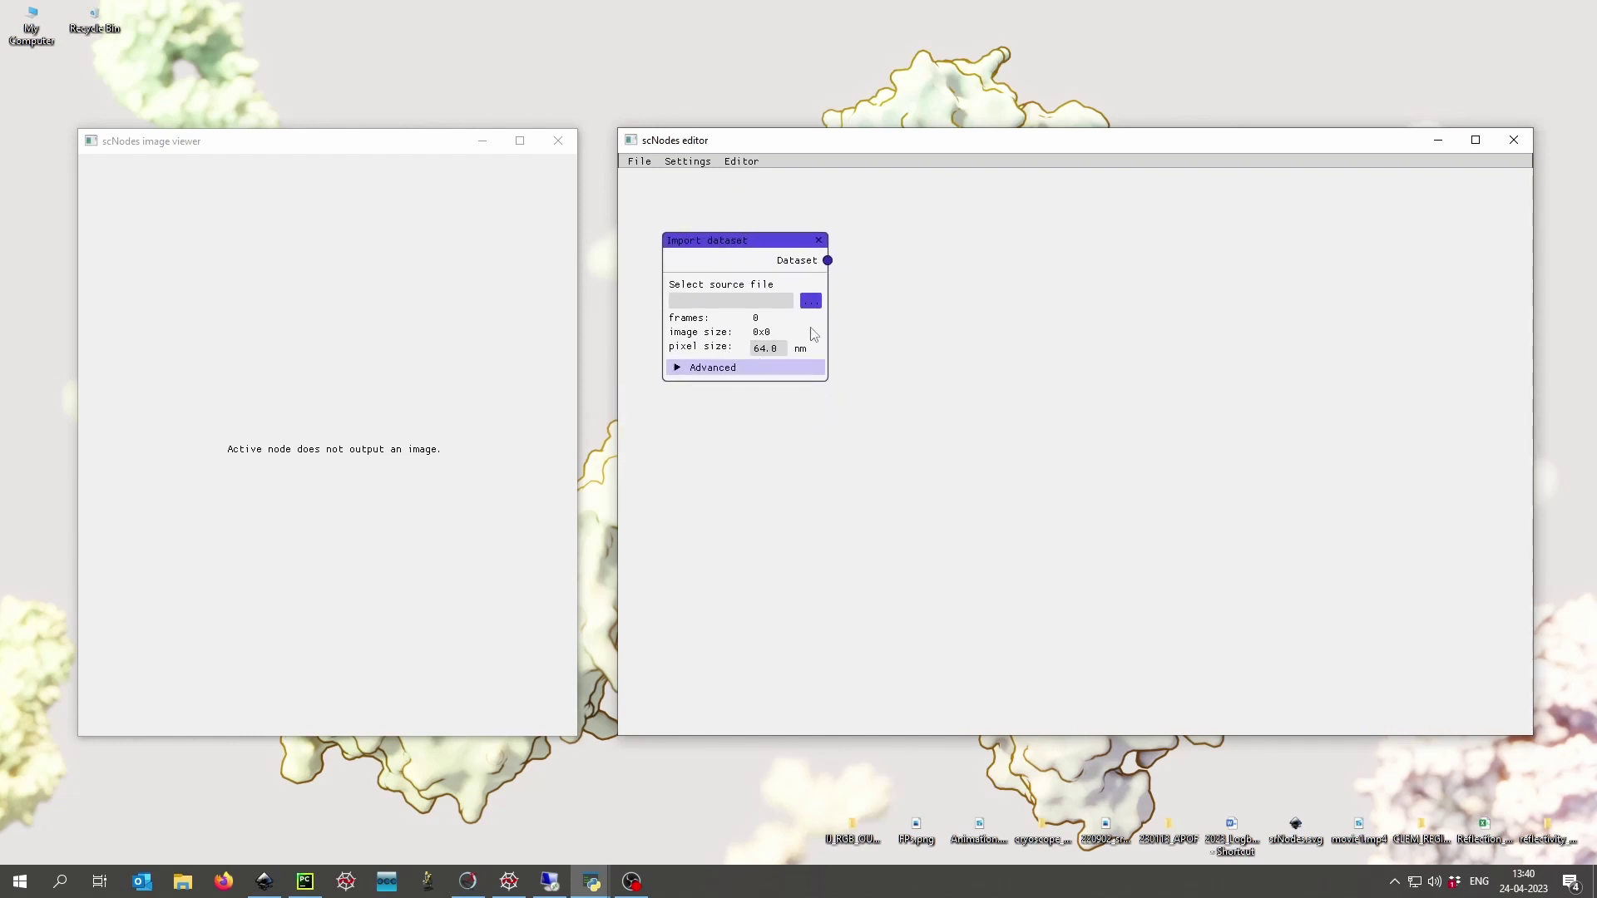
Step: Load 220902_srNodes_test.tif from the Desktop as the Import dataset node's source file
{"action": "left_click", "coordinate": [811, 301]}
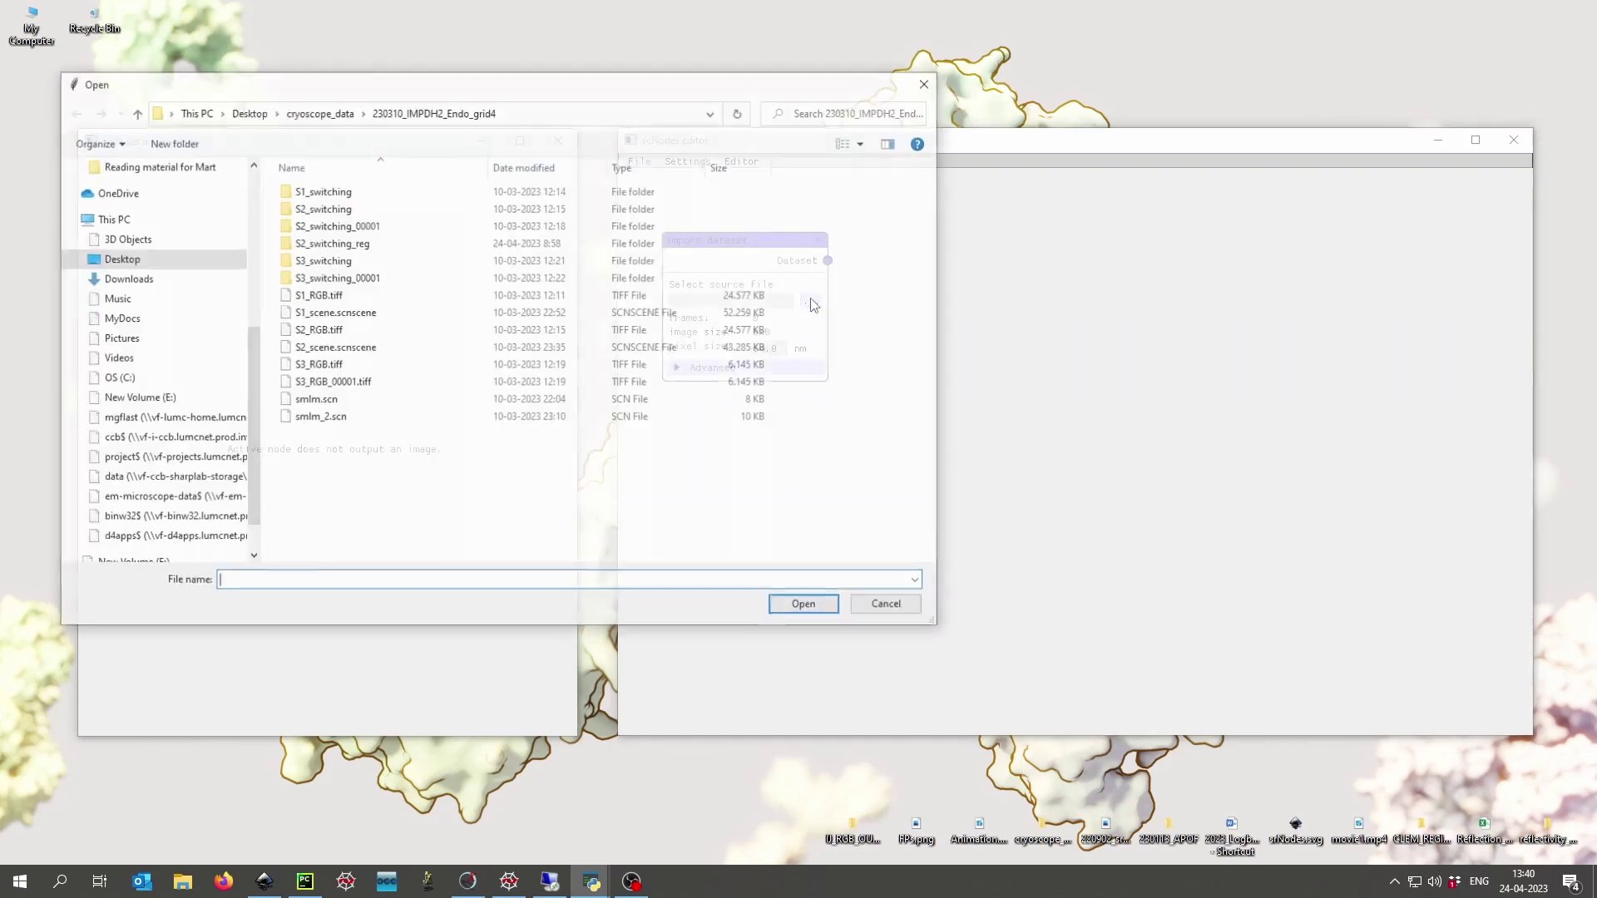
{"action": "scroll", "coordinate": [144, 255], "scroll_direction": "up", "scroll_amount": 1}
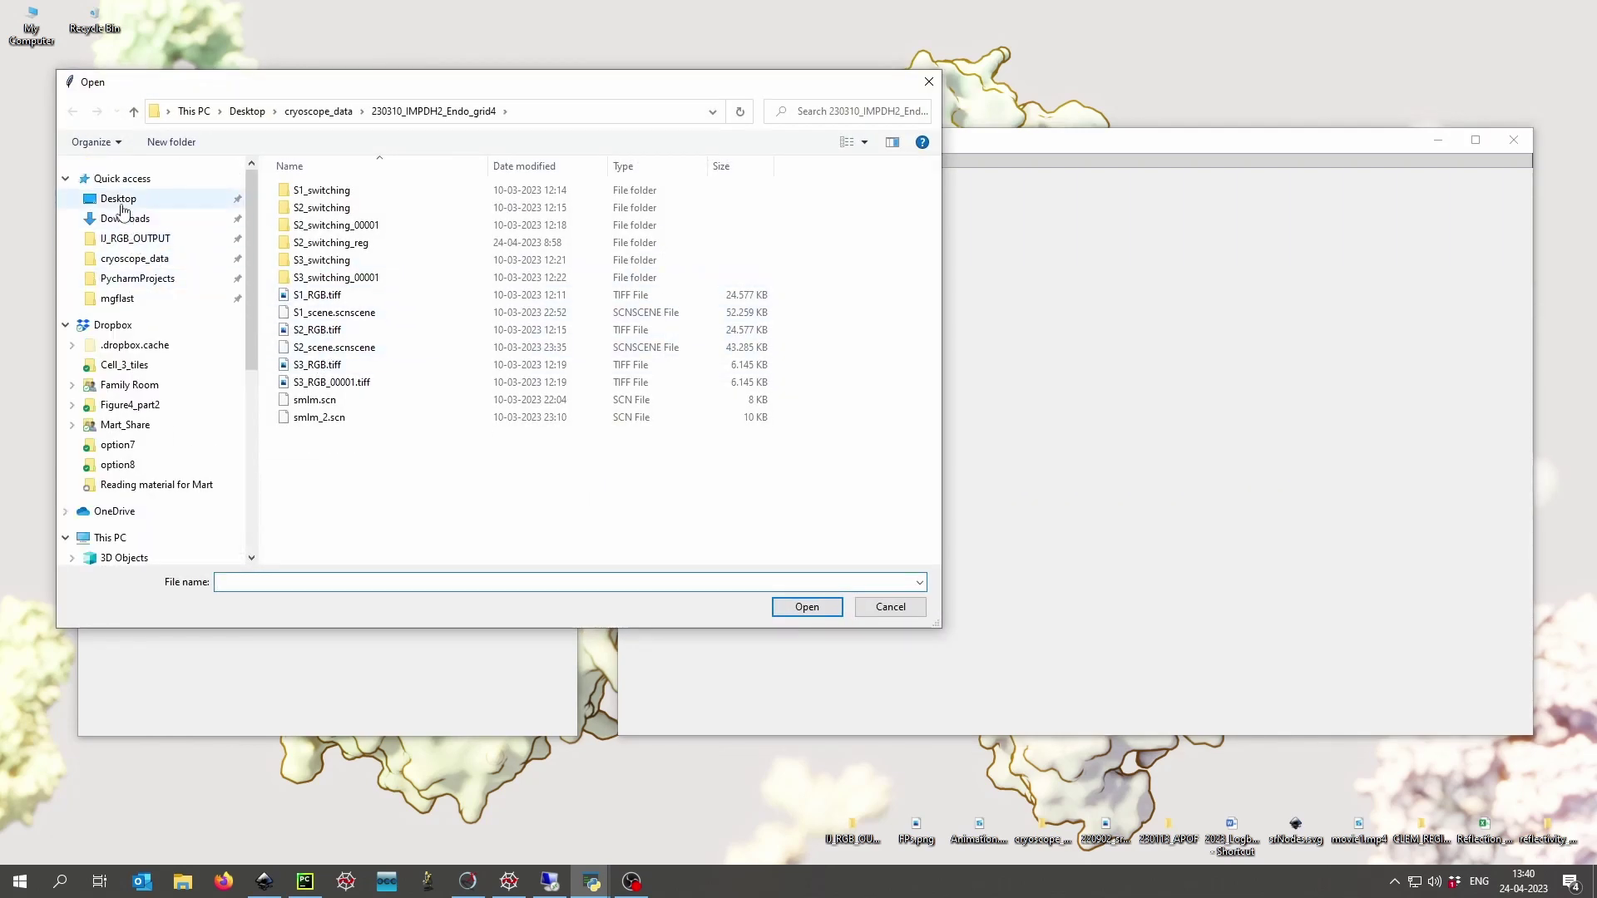
{"action": "left_click", "coordinate": [118, 199]}
{"action": "left_click", "coordinate": [885, 246]}
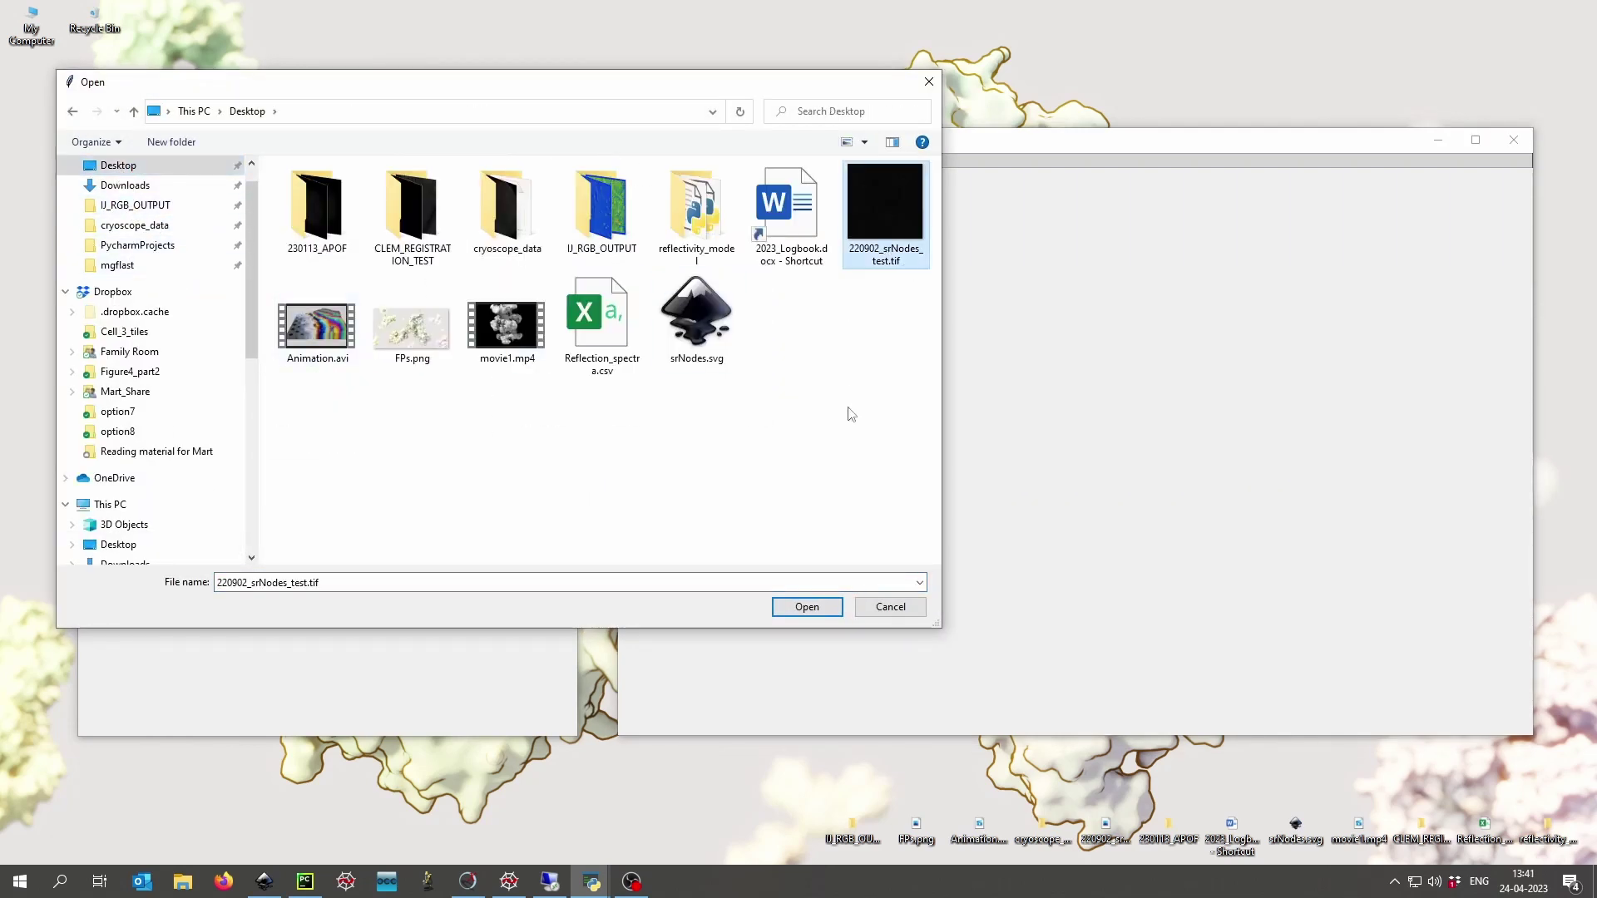
{"action": "key", "text": "Return"}
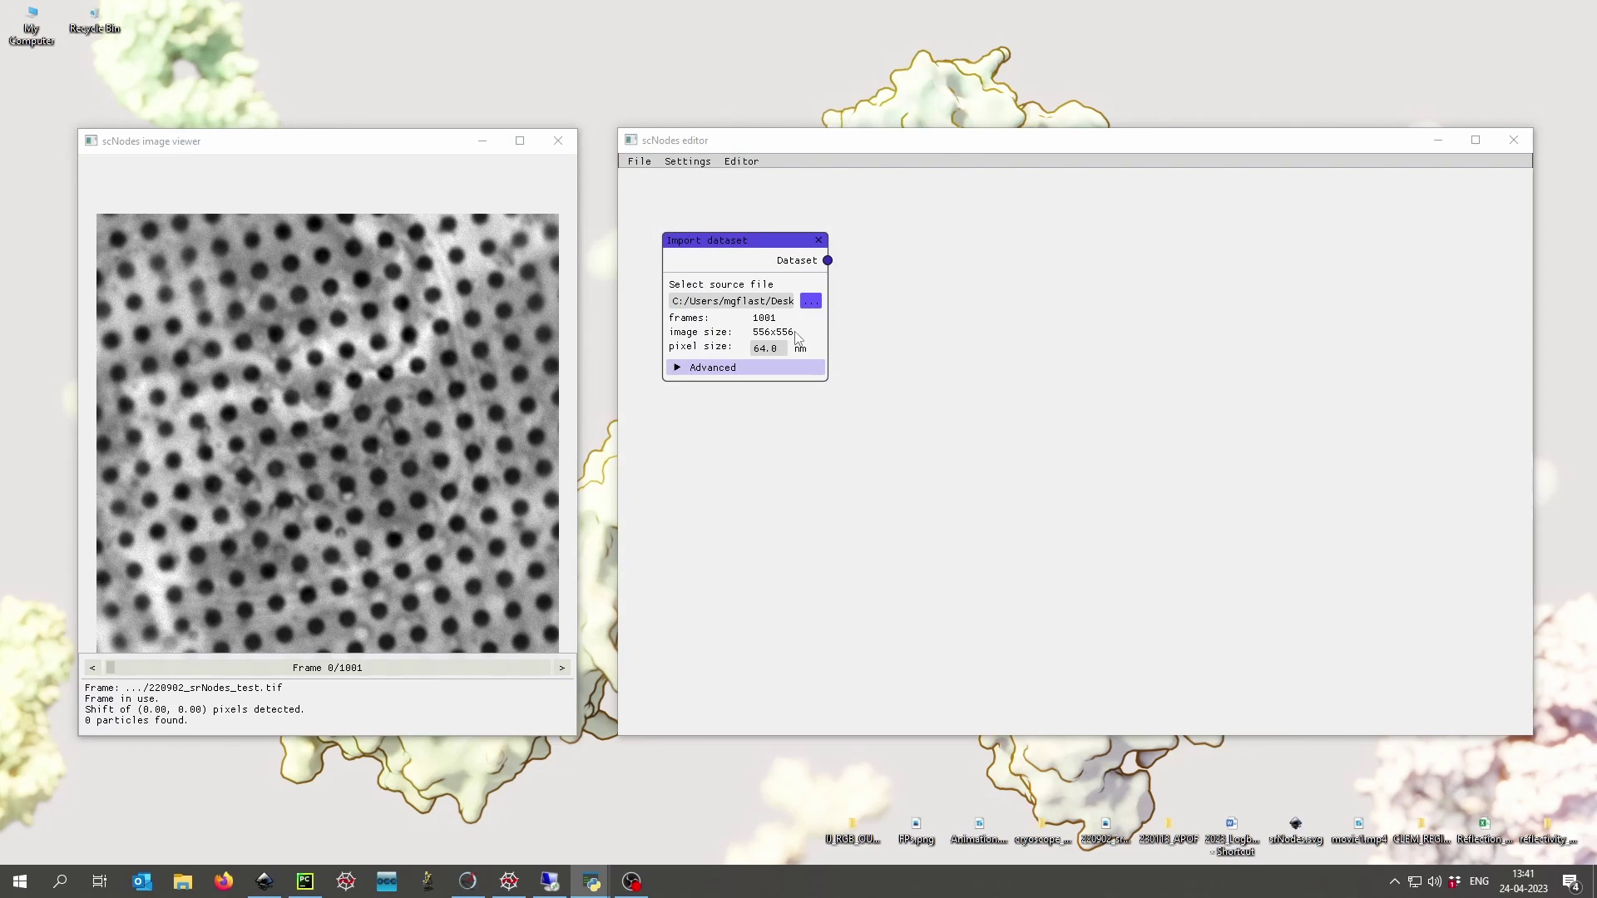
Step: Centre the image in the viewer and browse through the frames of the imported stack to examine the raw data
{"action": "left_click_drag", "start_coordinate": [252, 392], "coordinate": [254, 356]}
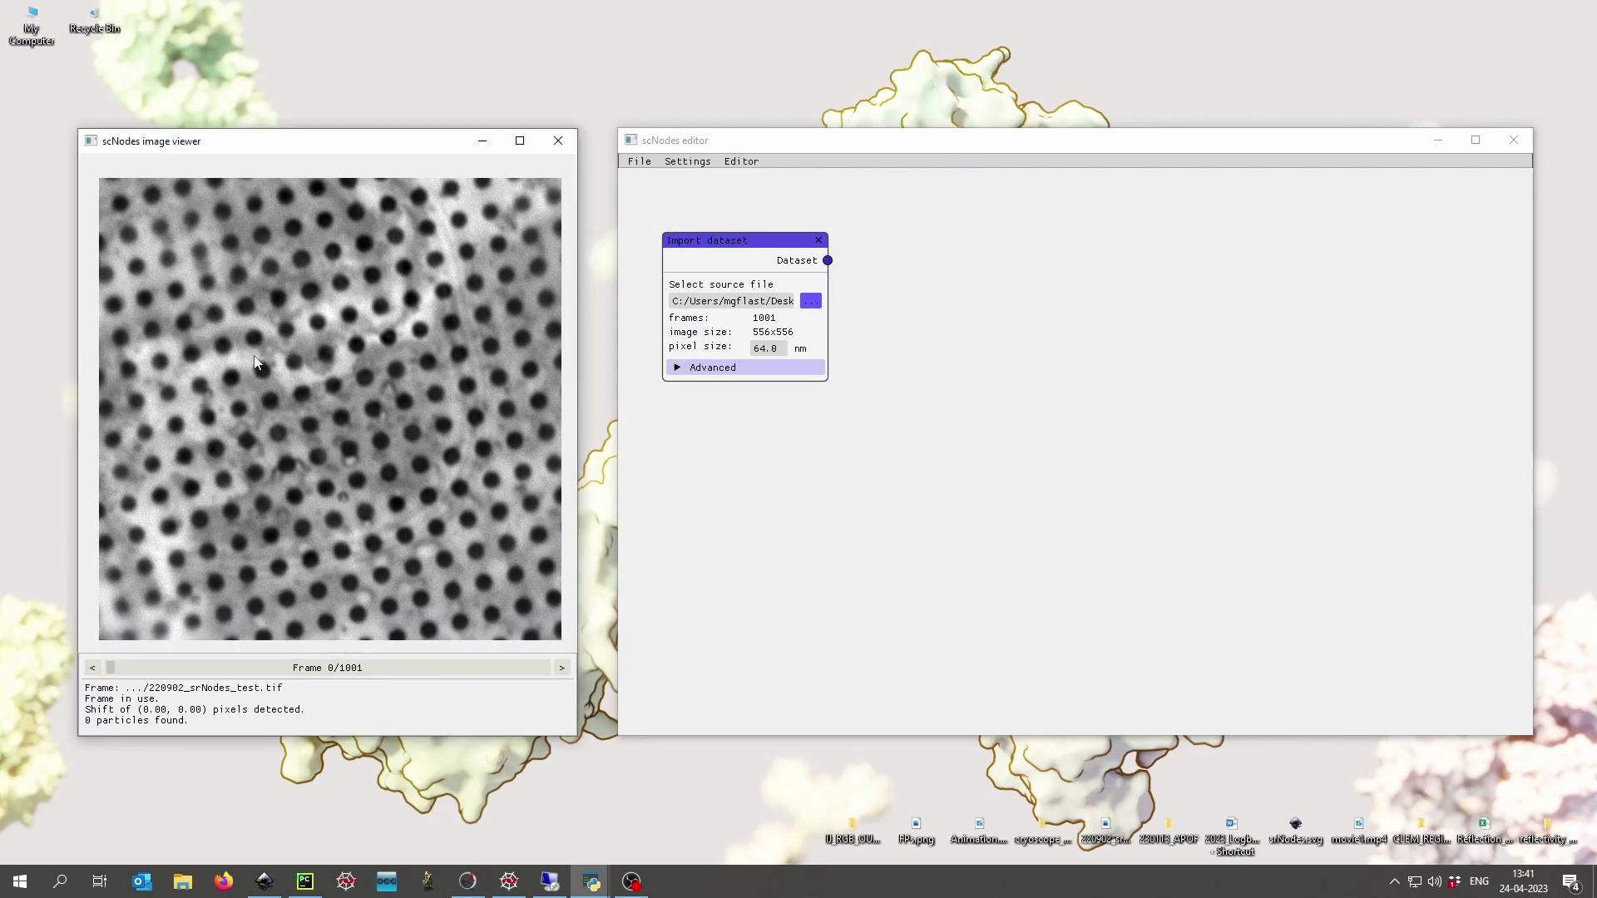
{"action": "left_click_drag", "start_coordinate": [114, 670], "coordinate": [290, 667]}
{"action": "scroll", "coordinate": [418, 463], "scroll_direction": "down", "scroll_amount": 6}
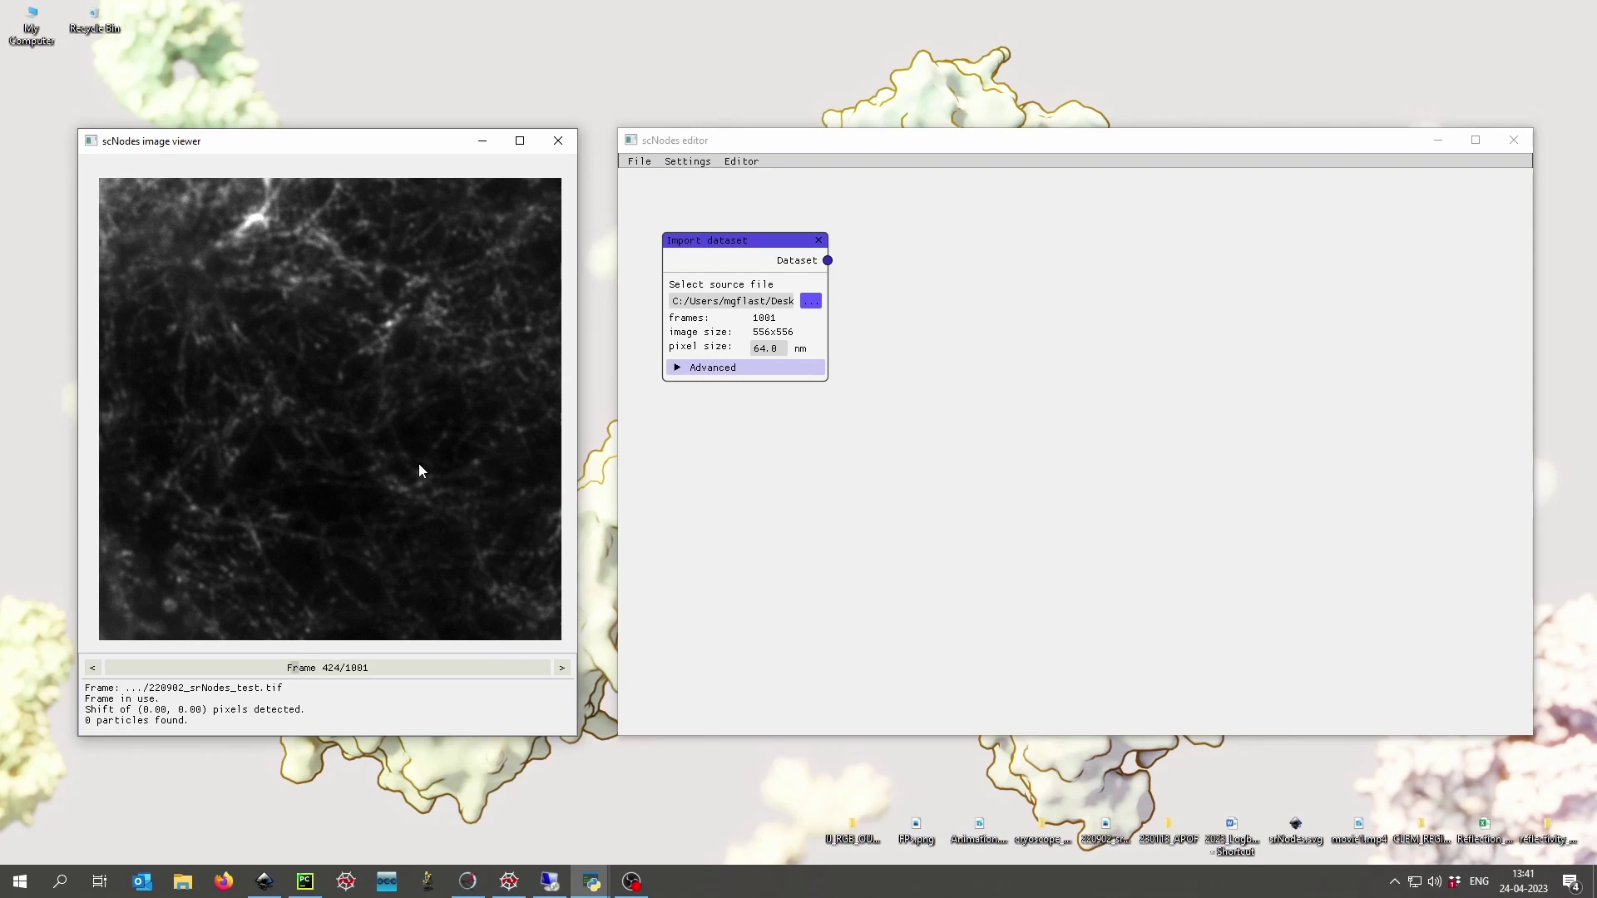
{"action": "scroll", "coordinate": [370, 479], "scroll_direction": "down", "scroll_amount": 15}
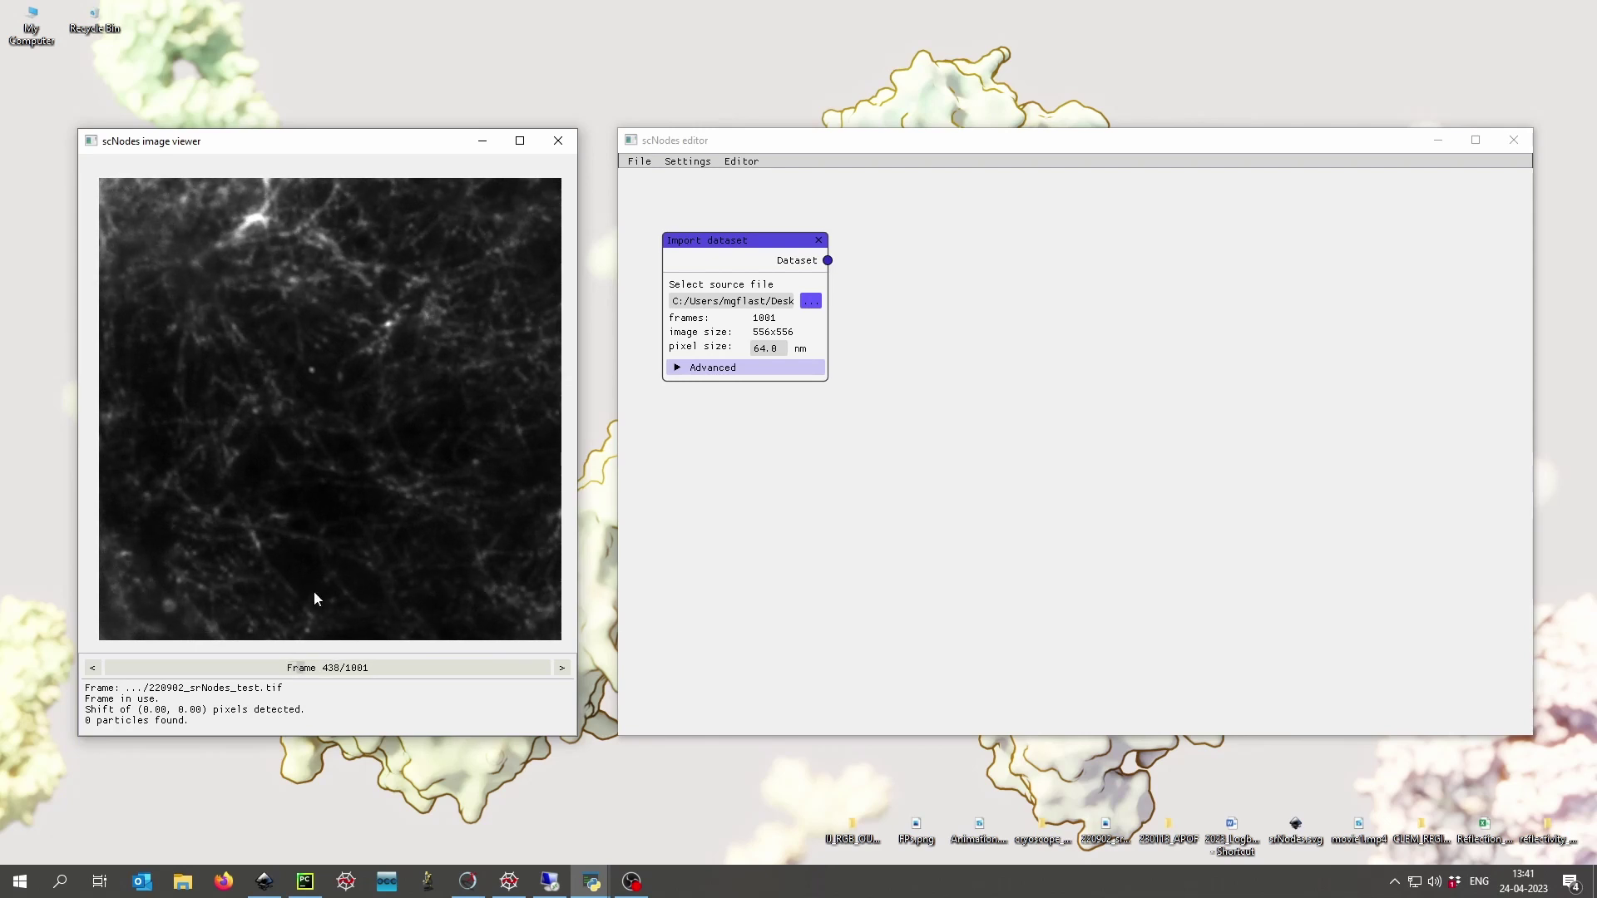
{"action": "left_click_drag", "start_coordinate": [305, 674], "coordinate": [207, 658]}
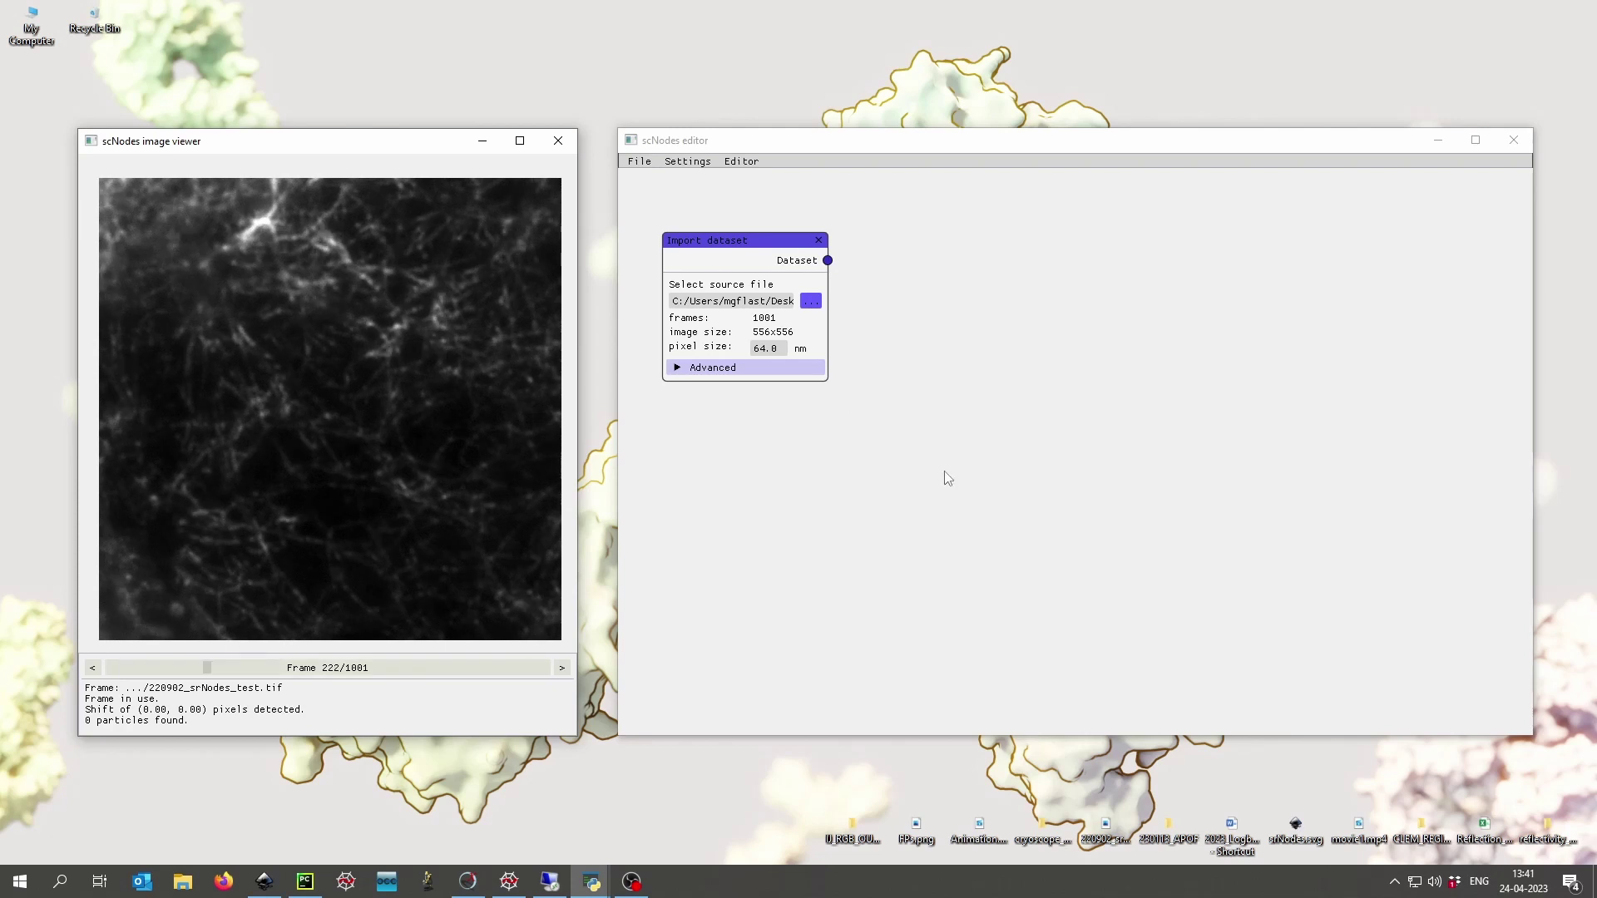
Step: Add an image-processing Registration node and place it beside the Import dataset node
{"action": "left_click", "coordinate": [1035, 383]}
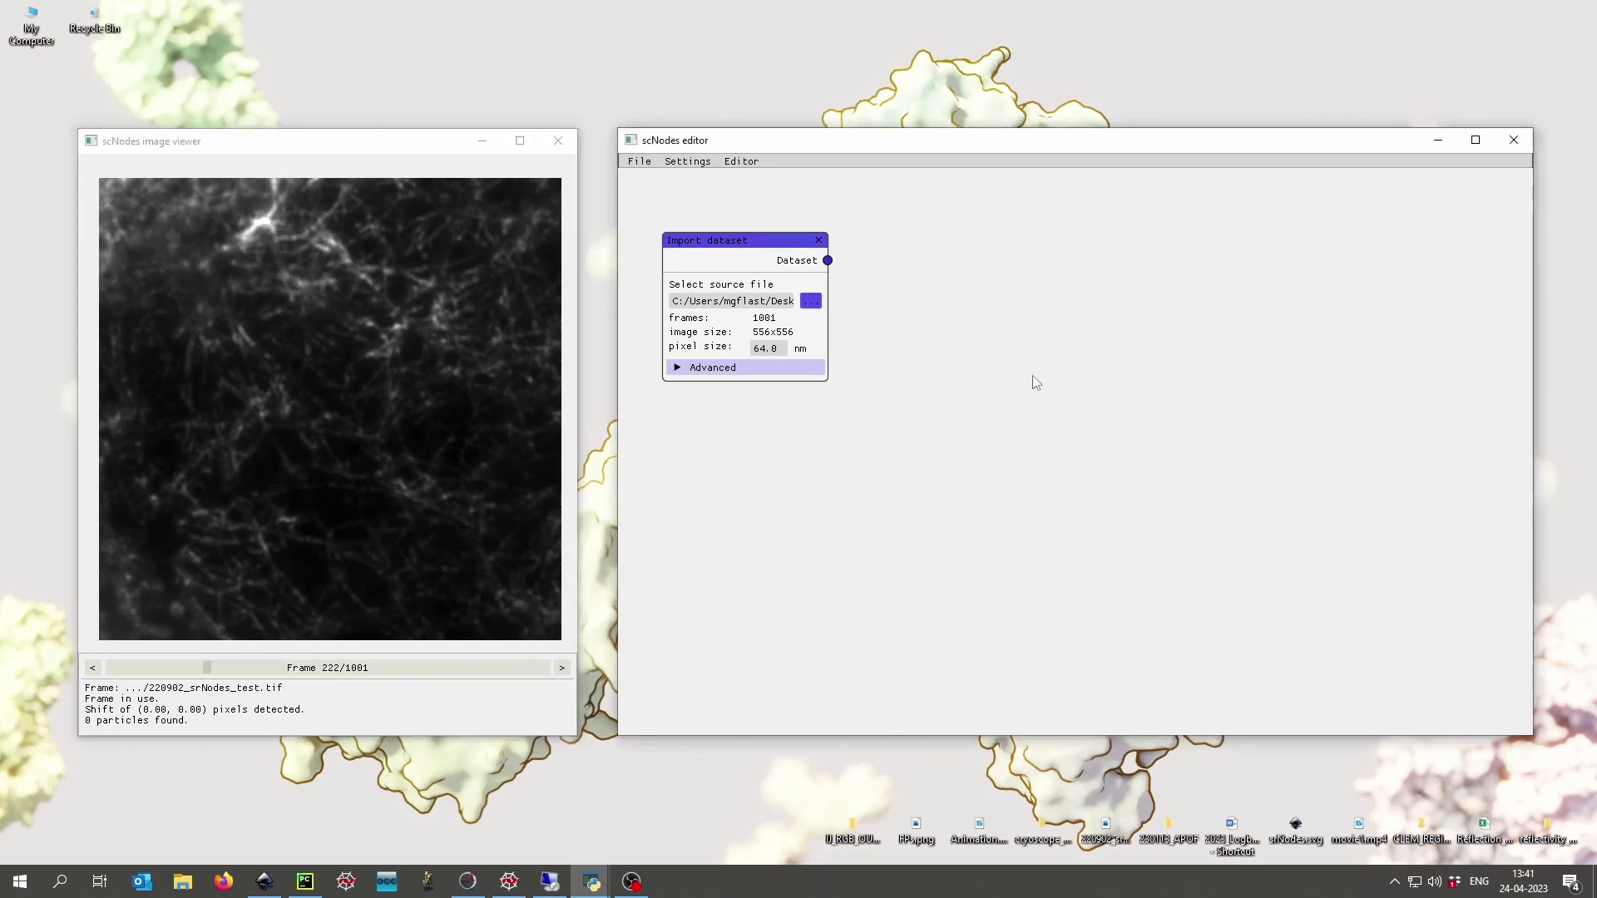
{"action": "right_click", "coordinate": [987, 384]}
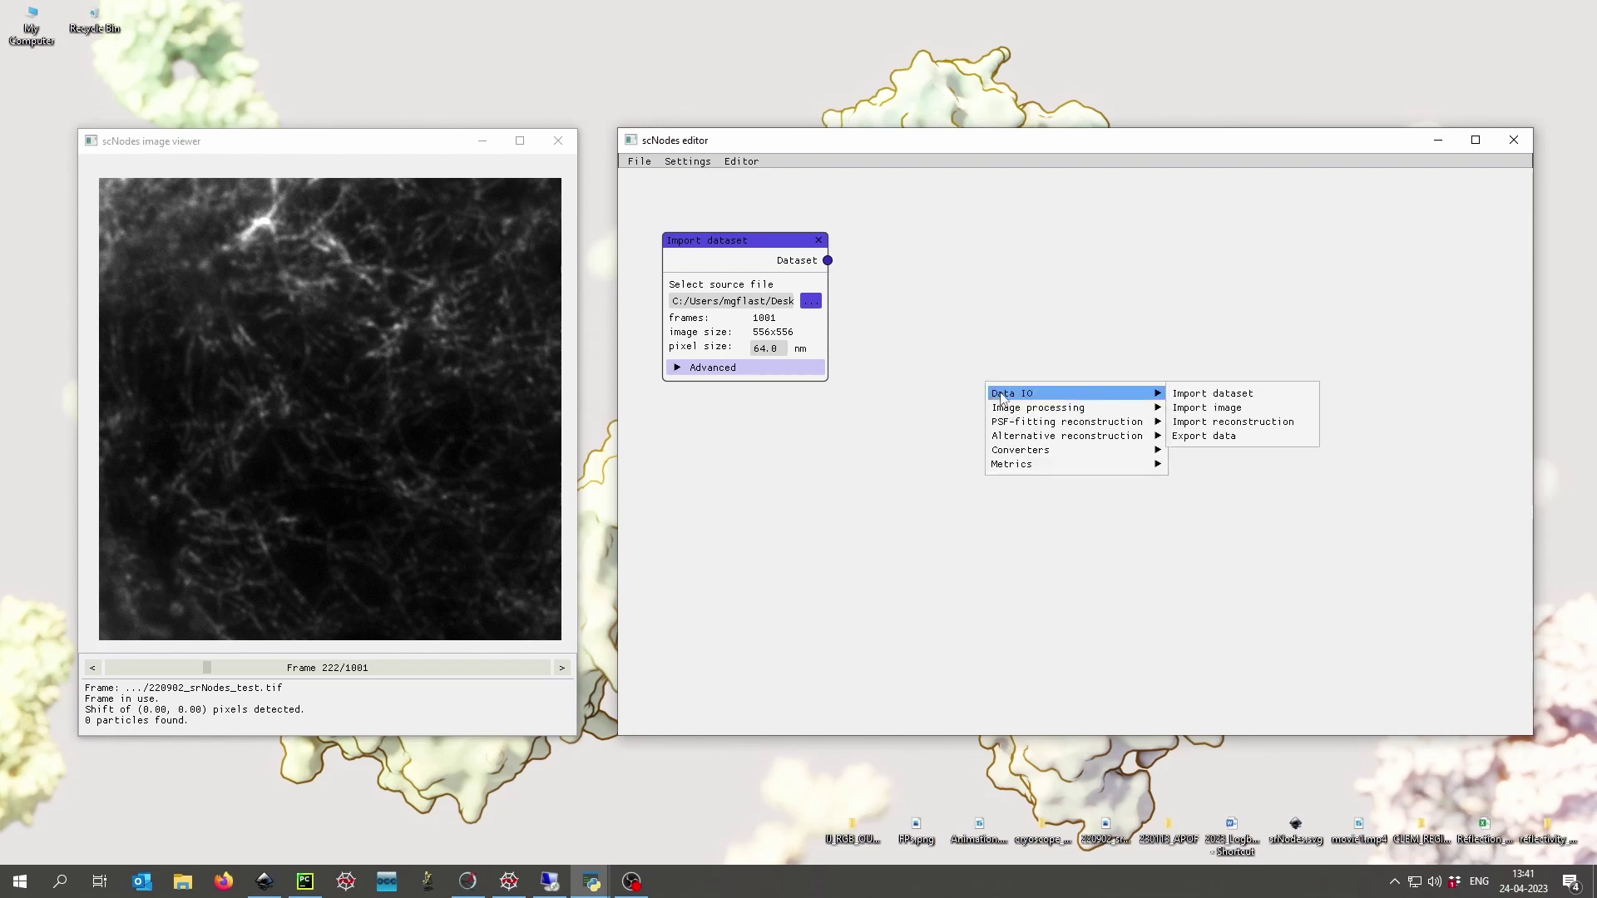
{"action": "mouse_move", "coordinate": [1022, 407]}
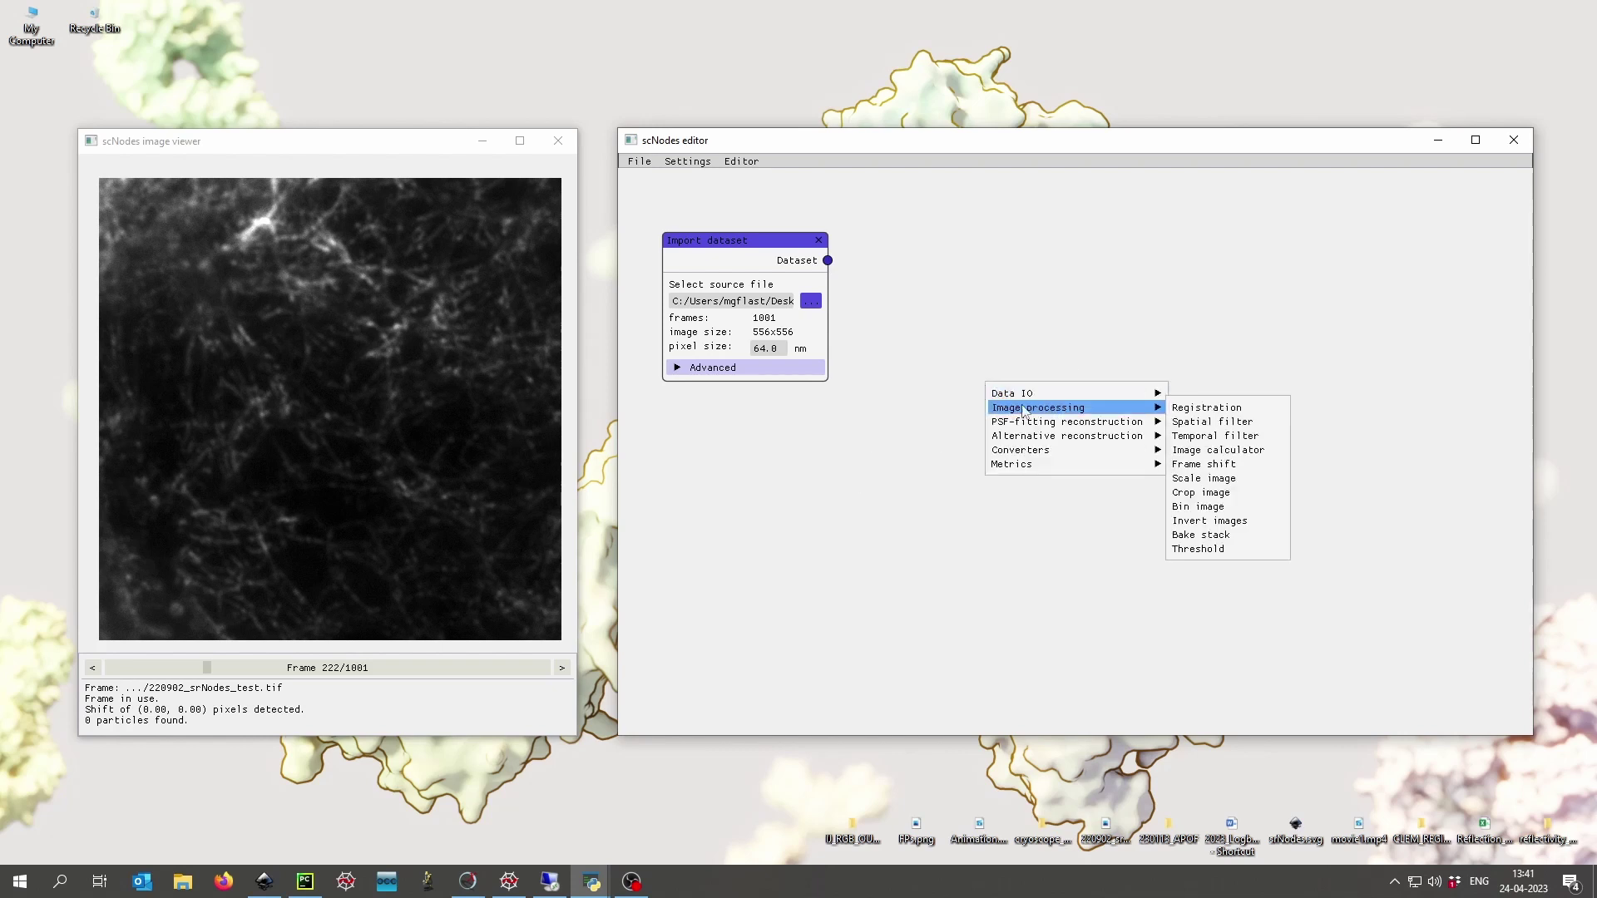
{"action": "left_click", "coordinate": [1211, 409]}
{"action": "left_click_drag", "start_coordinate": [1041, 405], "coordinate": [942, 268]}
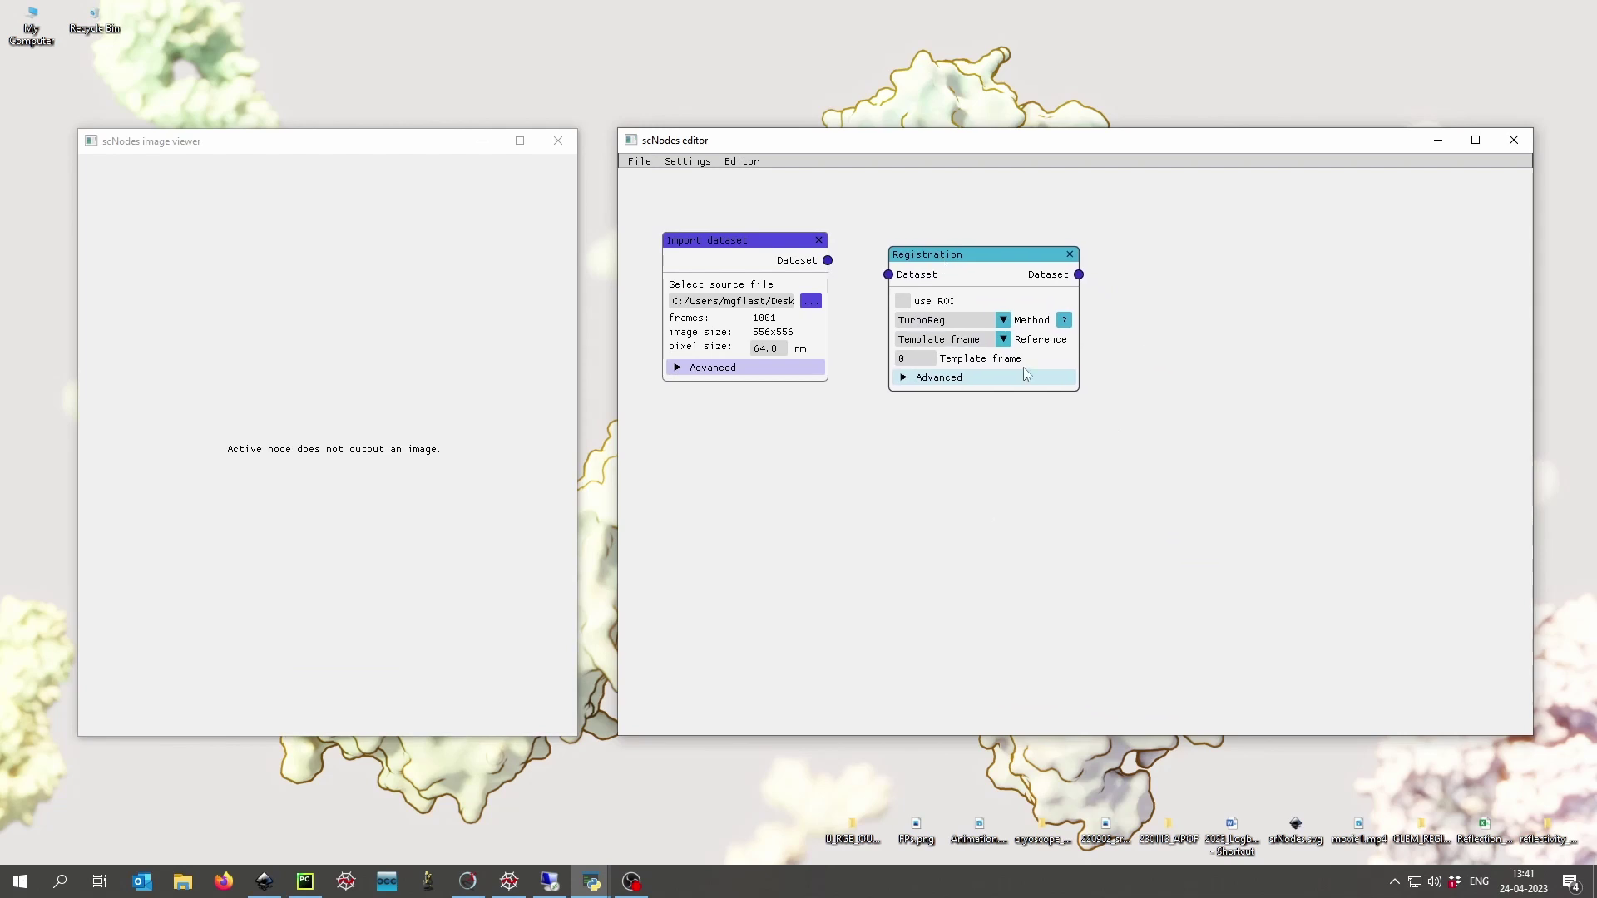
Step: Set the Registration node to the pyGPUreg method with a sample size of 512 and feed it the imported dataset
{"action": "left_click", "coordinate": [1003, 321]}
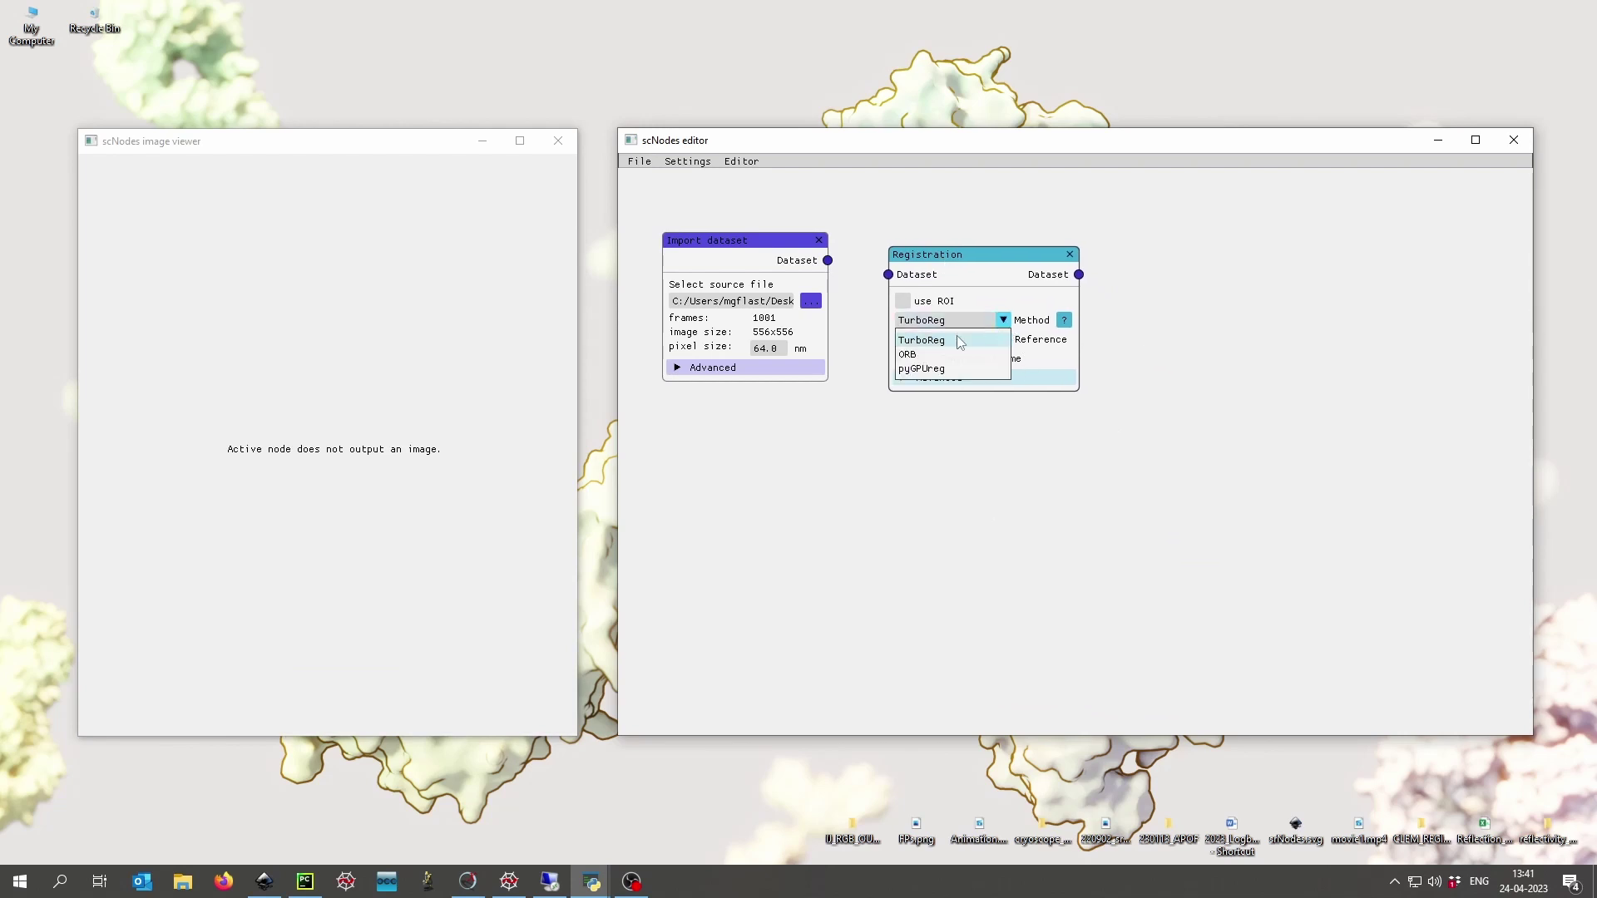
{"action": "left_click", "coordinate": [929, 370]}
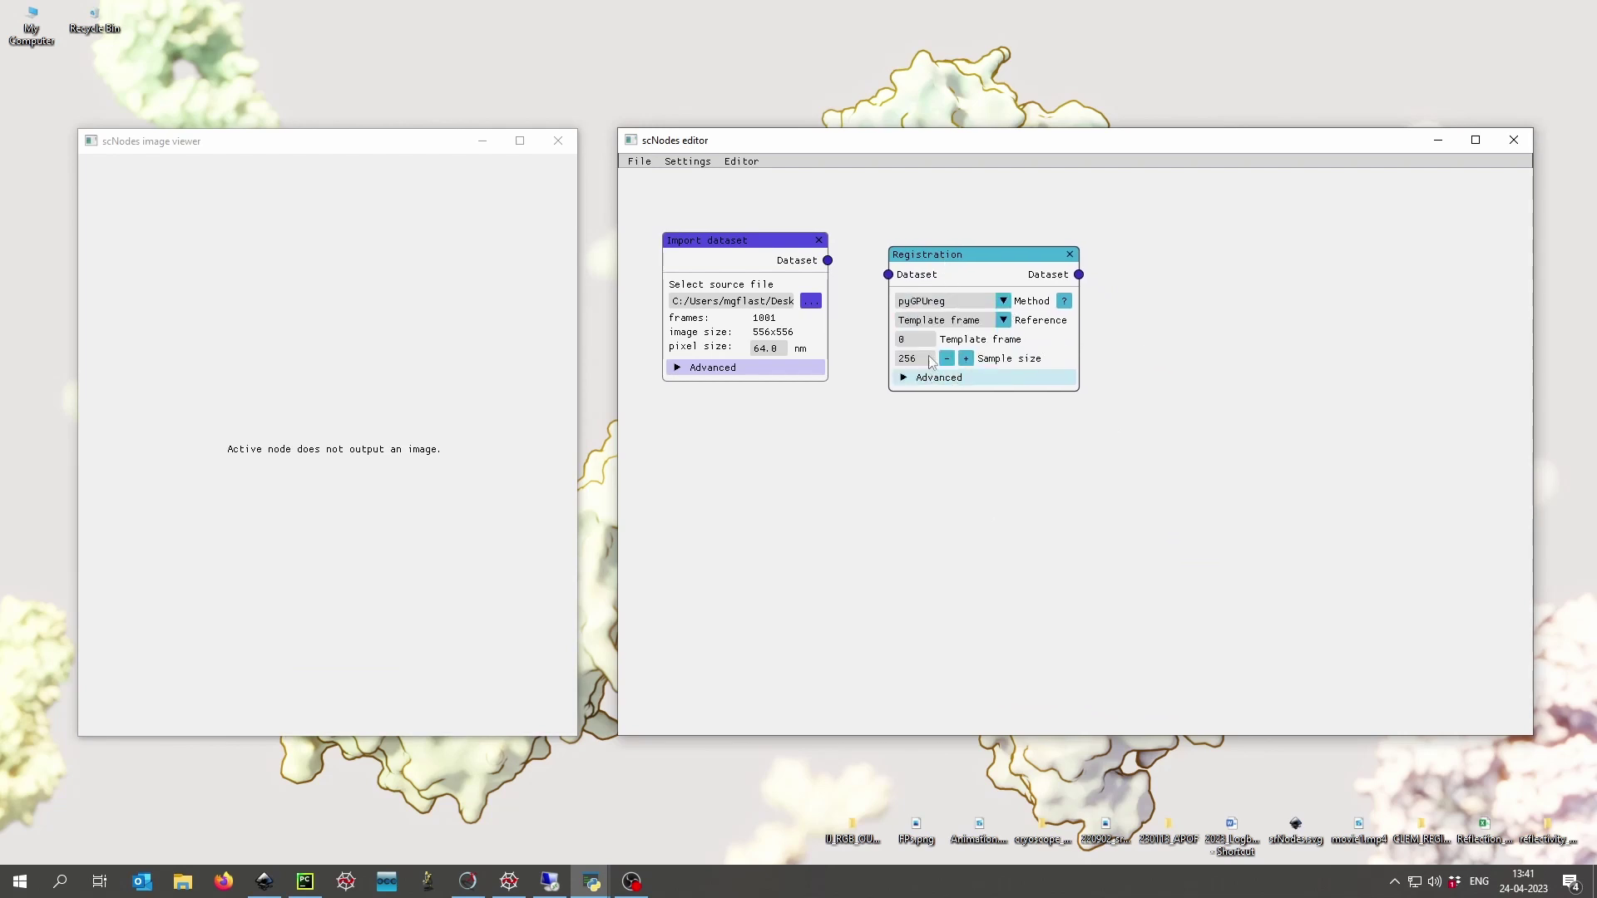
{"action": "mouse_move", "coordinate": [870, 295]}
{"action": "left_mouse_down"}
{"action": "mouse_move", "coordinate": [845, 387]}
{"action": "mouse_move", "coordinate": [848, 304]}
{"action": "left_mouse_up"}
{"action": "left_click_drag", "start_coordinate": [969, 255], "coordinate": [950, 266]}
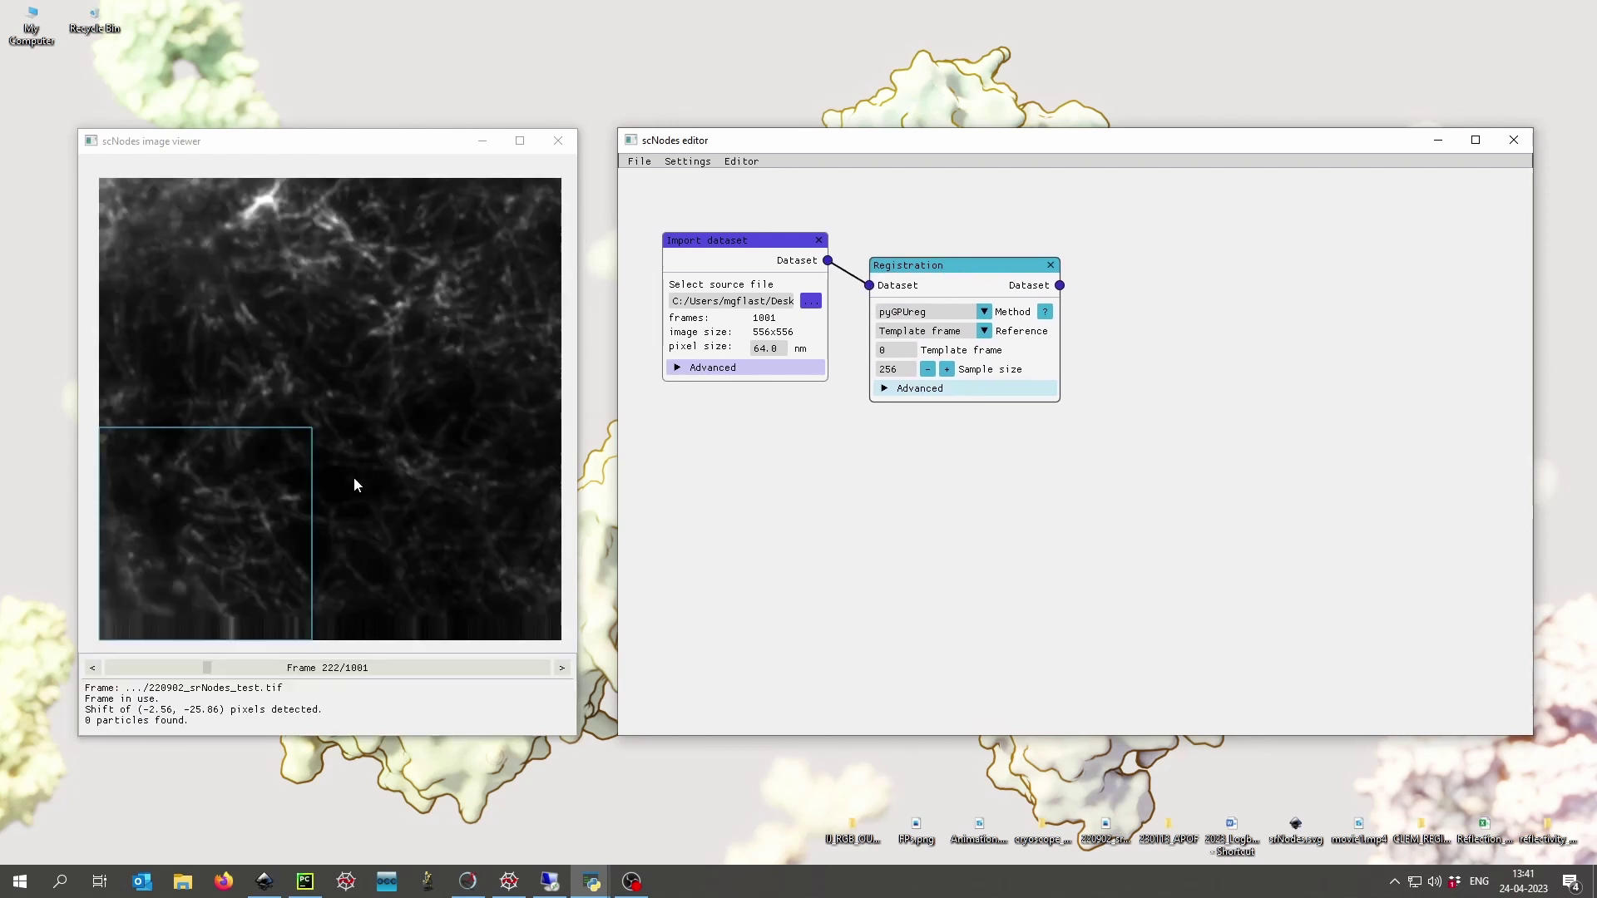
{"action": "left_click", "coordinate": [946, 369]}
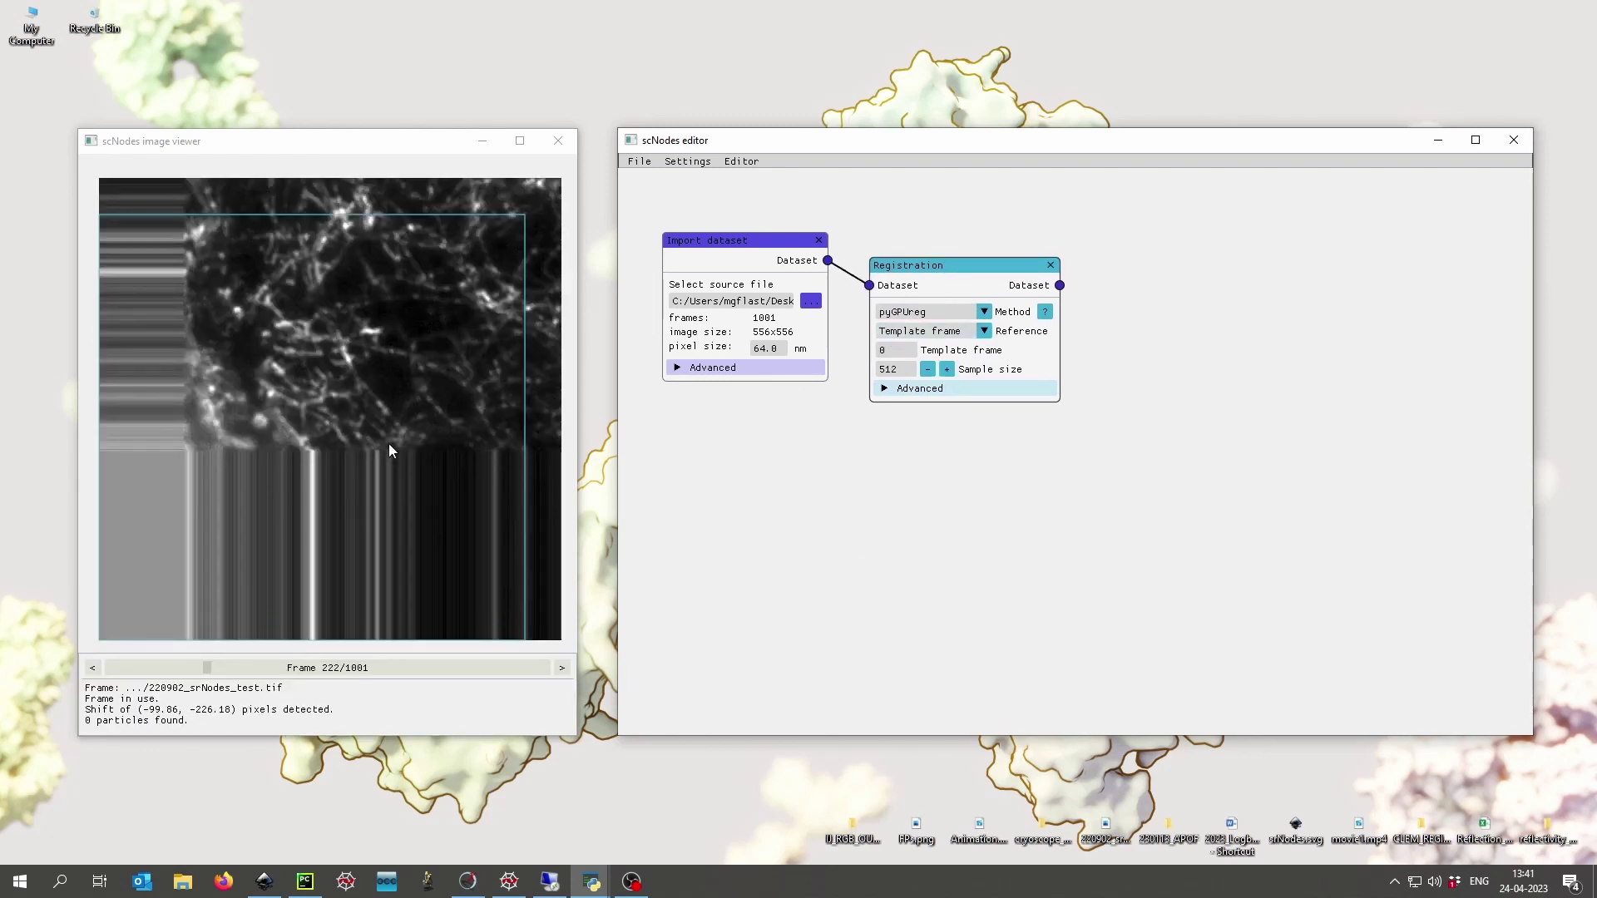
Step: Compare the first frame with frames from the middle of the stack, registered and unregistered, to find a suitable template frame
{"action": "left_click_drag", "start_coordinate": [209, 669], "coordinate": [84, 661]}
{"action": "left_click", "coordinate": [898, 356]}
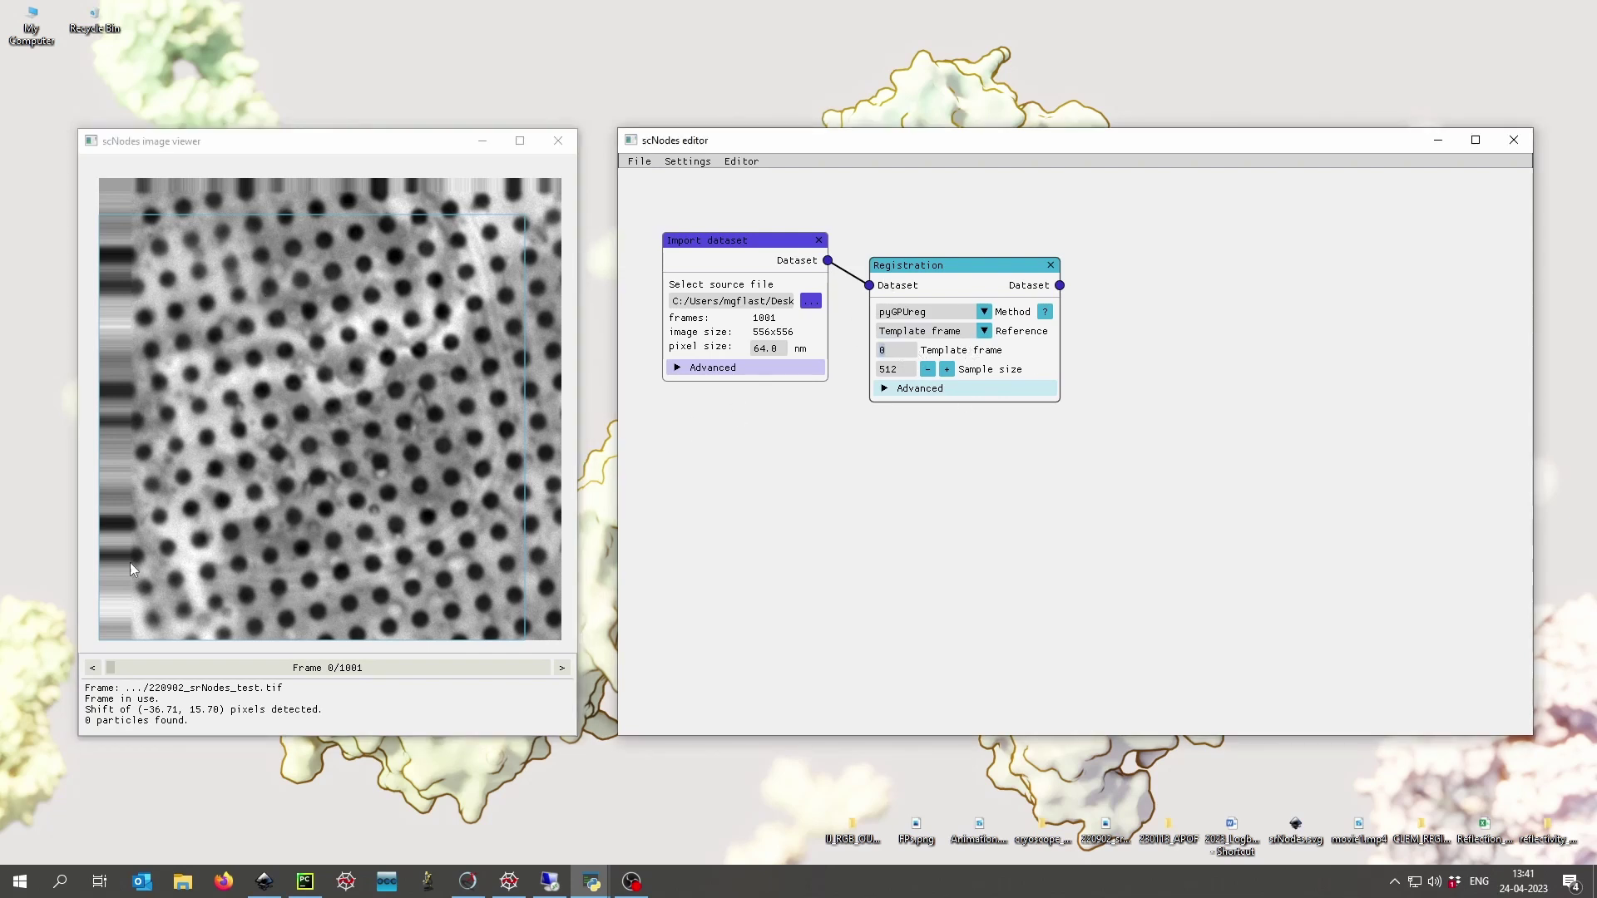
{"action": "left_click", "coordinate": [115, 672]}
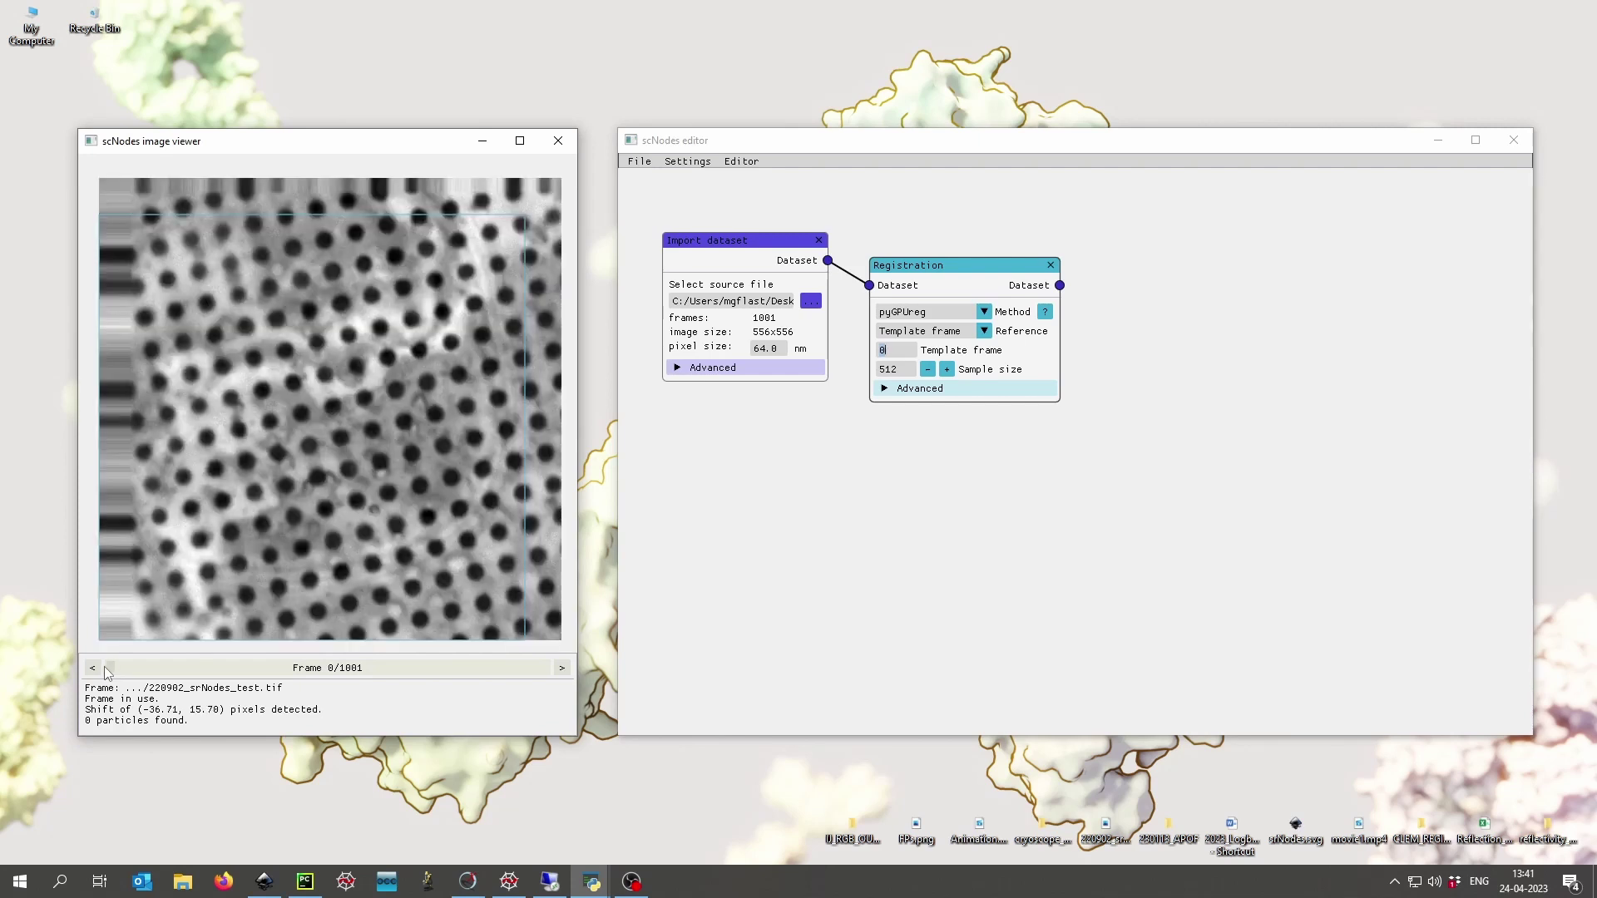
{"action": "left_click_drag", "start_coordinate": [106, 672], "coordinate": [291, 667]}
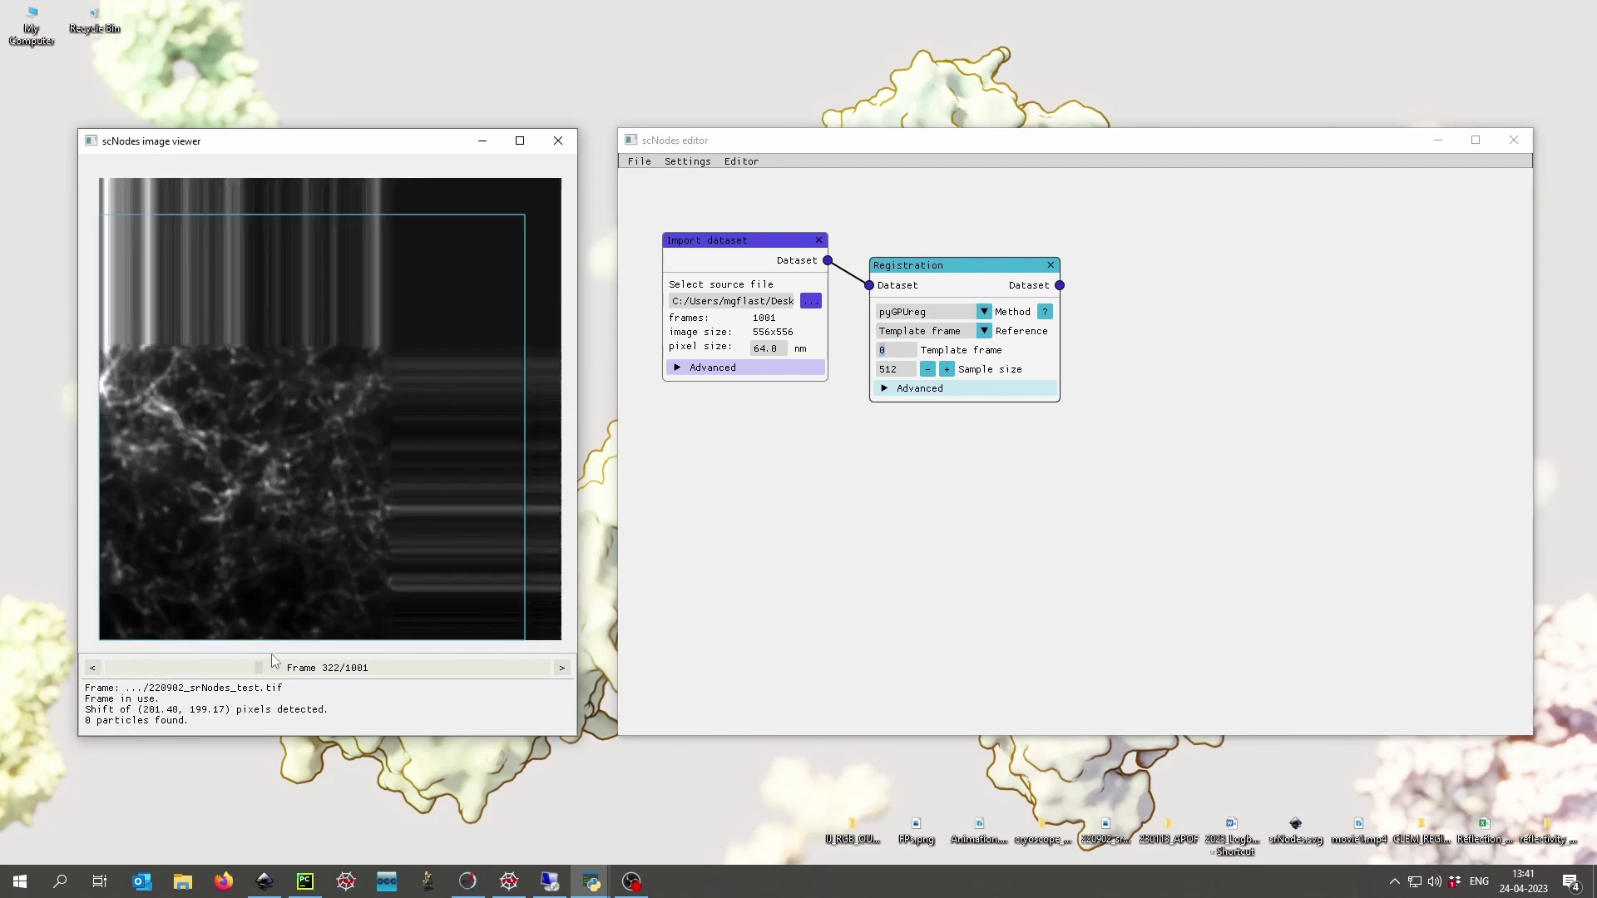
{"action": "left_click", "coordinate": [785, 279]}
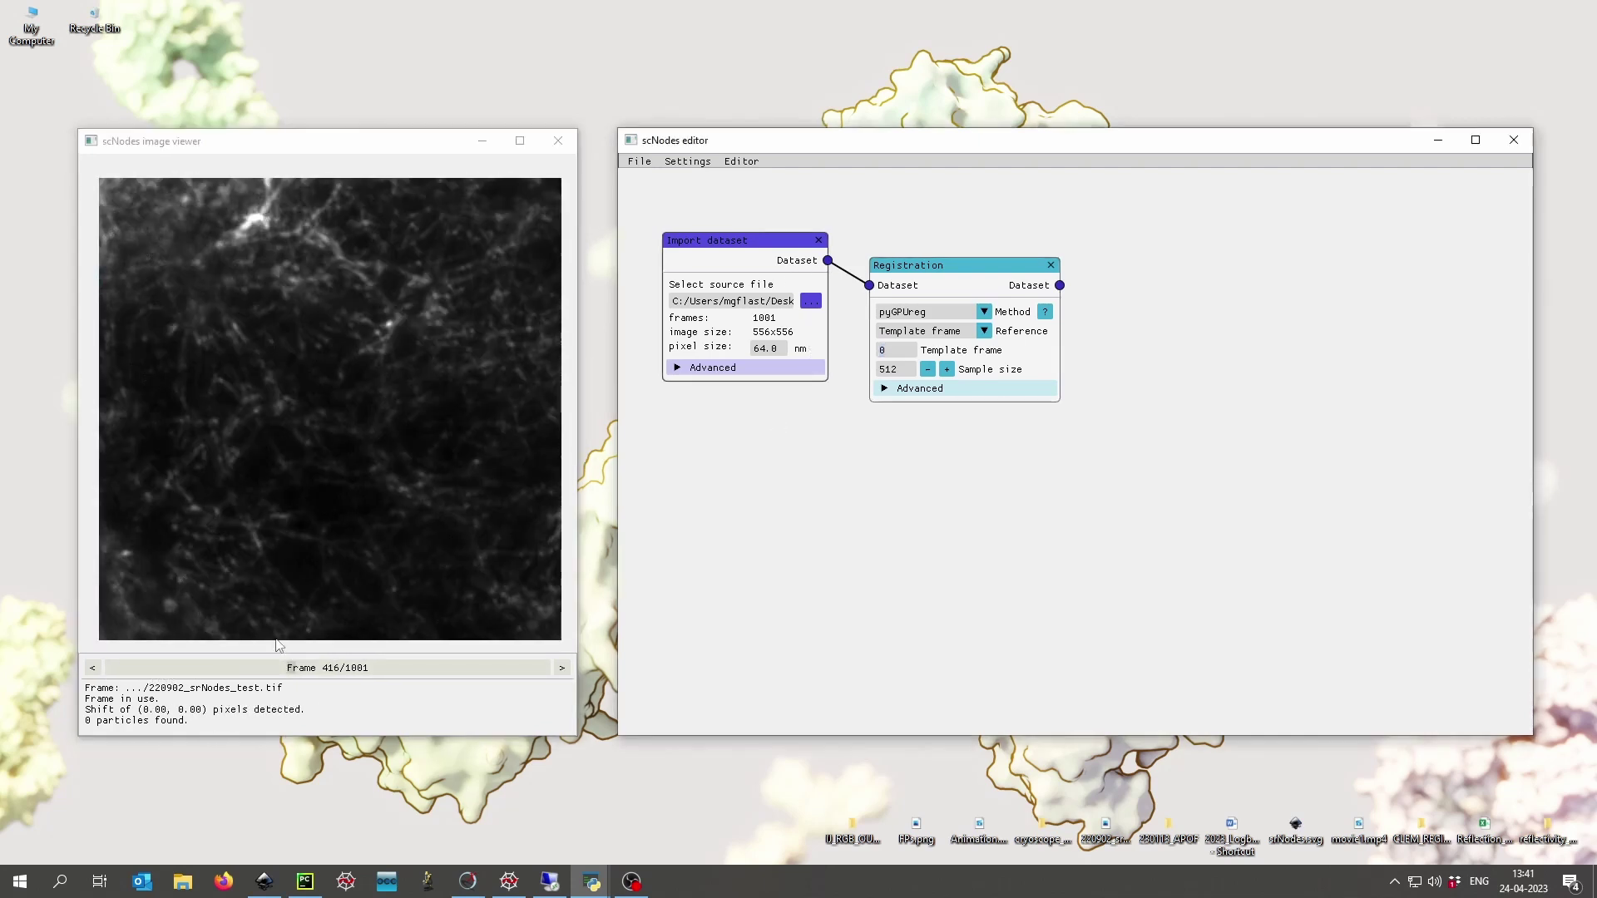
{"action": "mouse_move", "coordinate": [296, 671]}
{"action": "left_mouse_down"}
{"action": "mouse_move", "coordinate": [467, 653]}
{"action": "mouse_move", "coordinate": [284, 663]}
{"action": "left_mouse_up"}
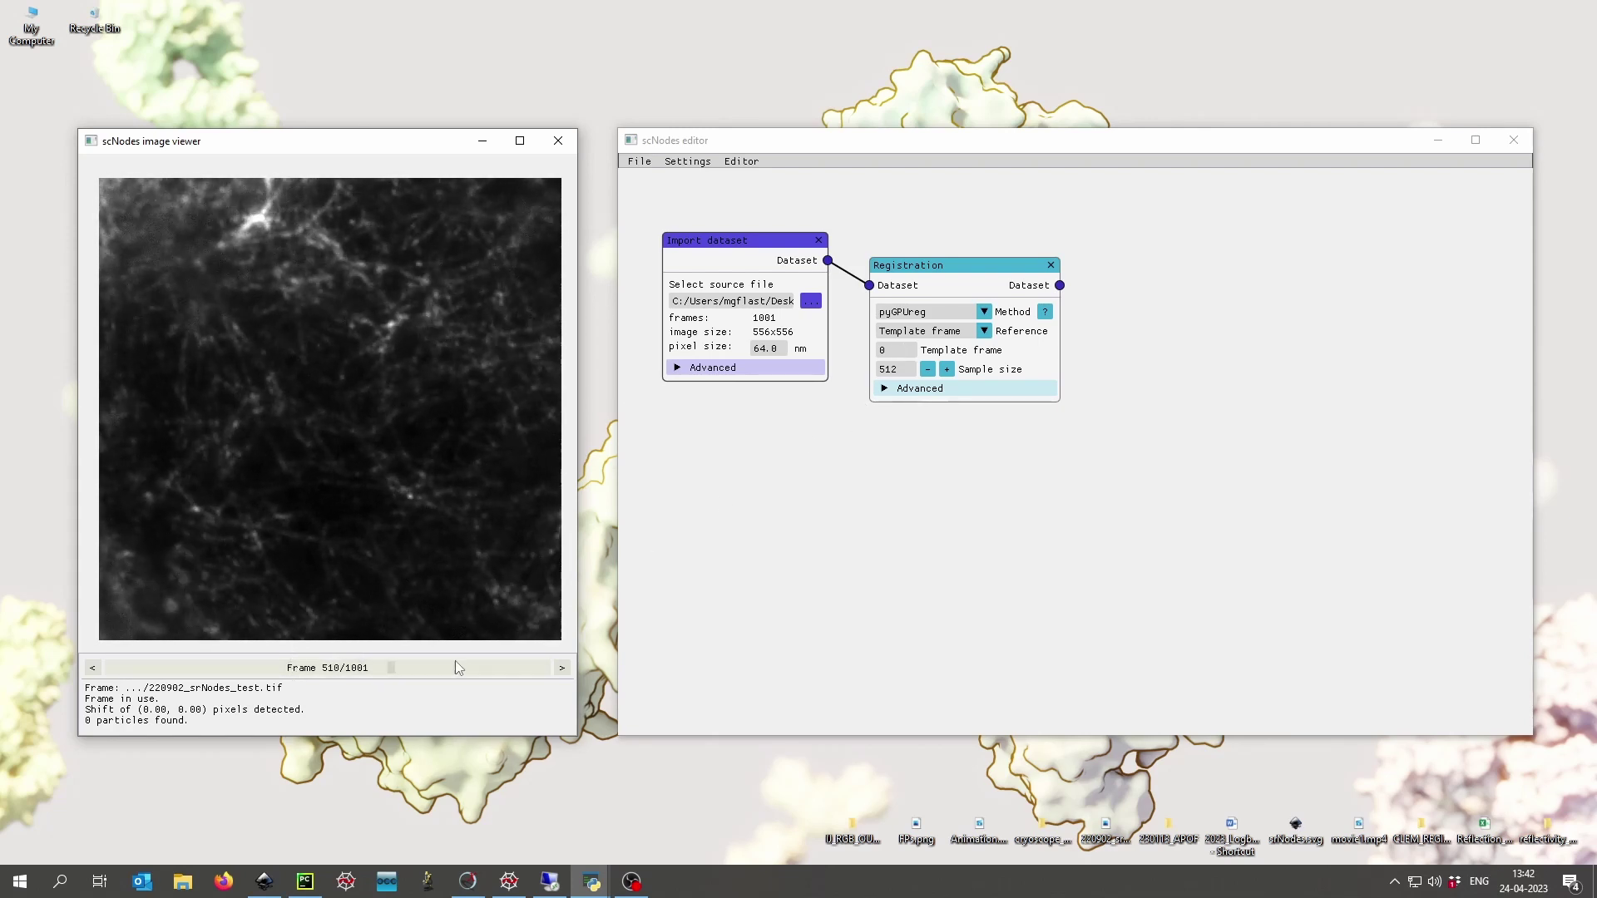
Step: Set the registration template frame to 400 and check the alignment across the earlier frames
{"action": "left_click", "coordinate": [890, 352]}
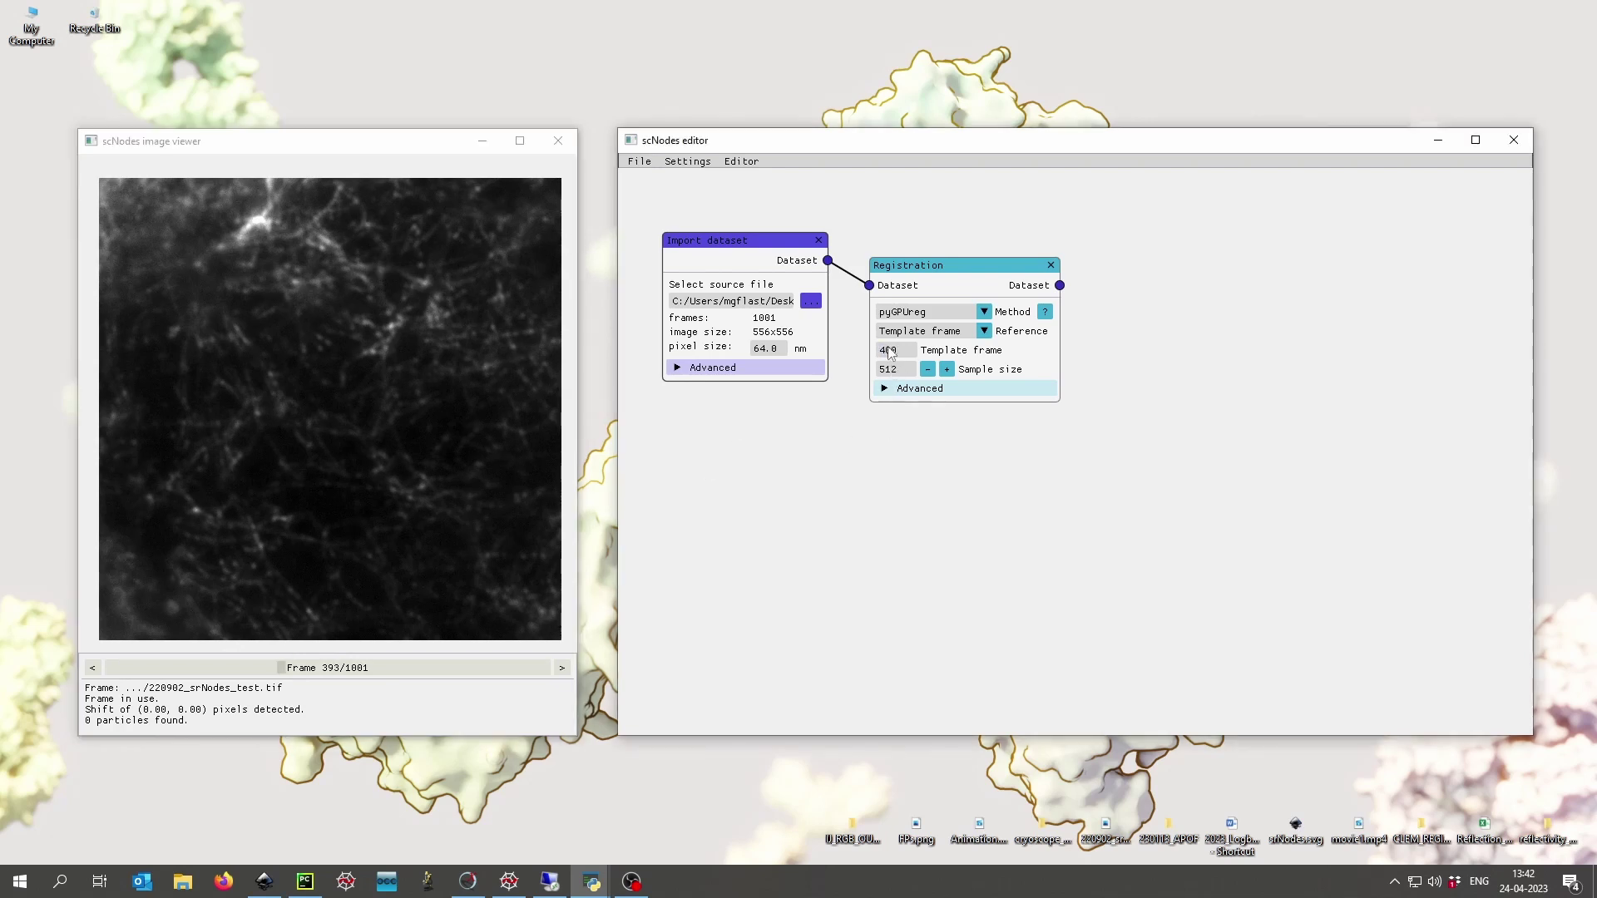
{"action": "key", "text": "Return"}
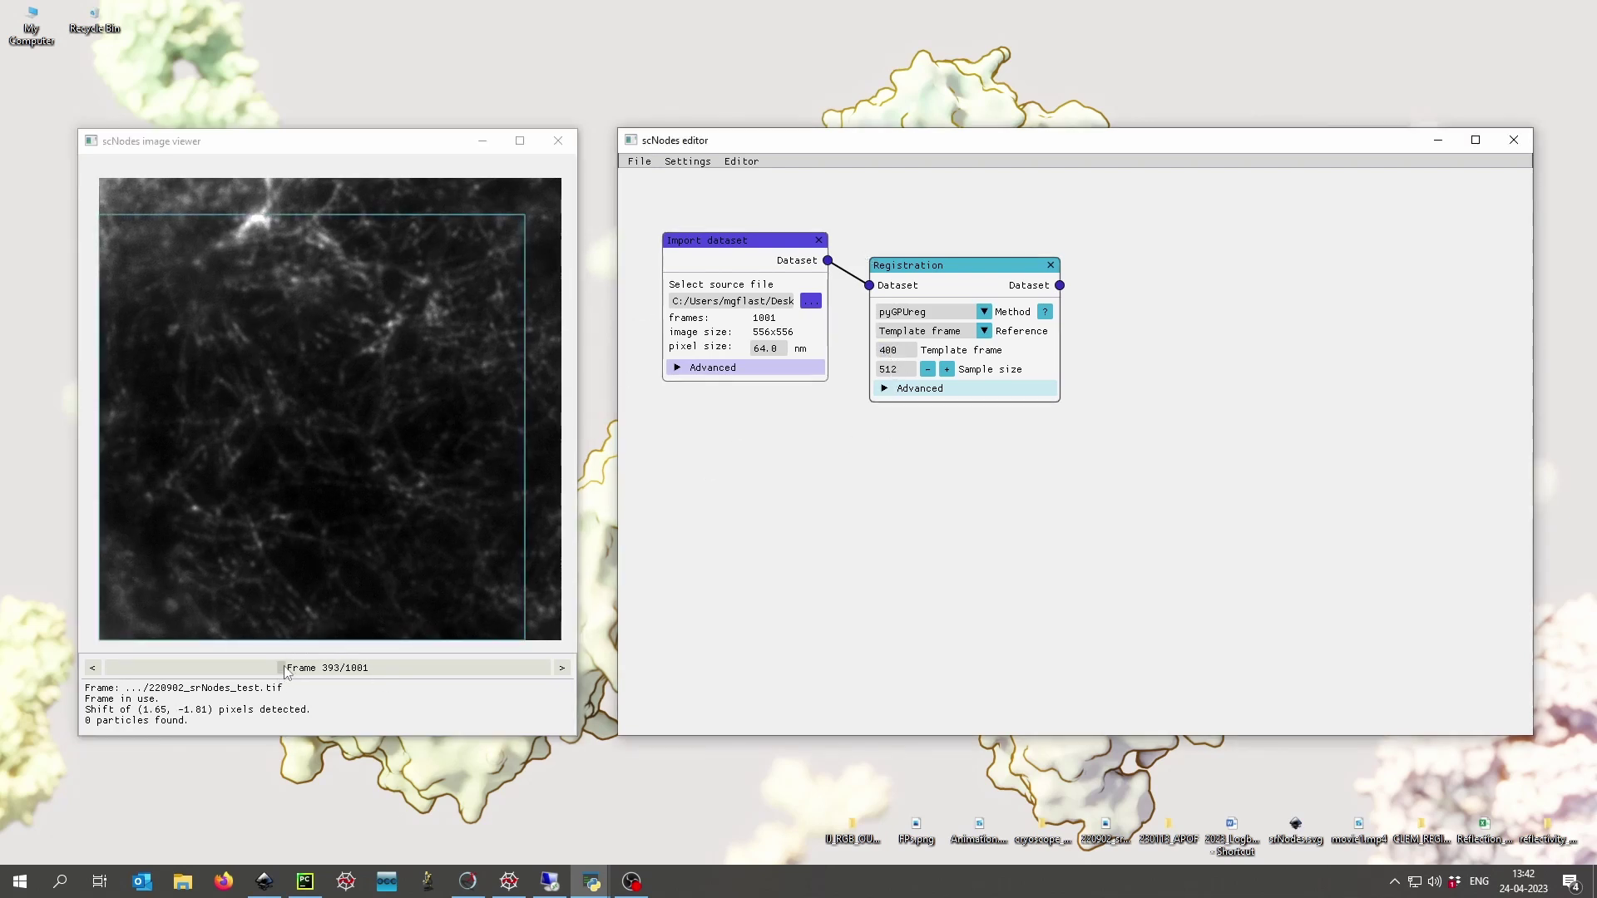
{"action": "left_click_drag", "start_coordinate": [283, 668], "coordinate": [136, 645]}
Step: Add an image-processing Spatial filter node in the free space beyond the Registration node
{"action": "left_click", "coordinate": [800, 515]}
{"action": "mouse_move", "coordinate": [1079, 455]}
{"action": "middle_mouse_down"}
{"action": "mouse_move", "coordinate": [1041, 508]}
{"action": "mouse_move", "coordinate": [1069, 484]}
{"action": "middle_mouse_up"}
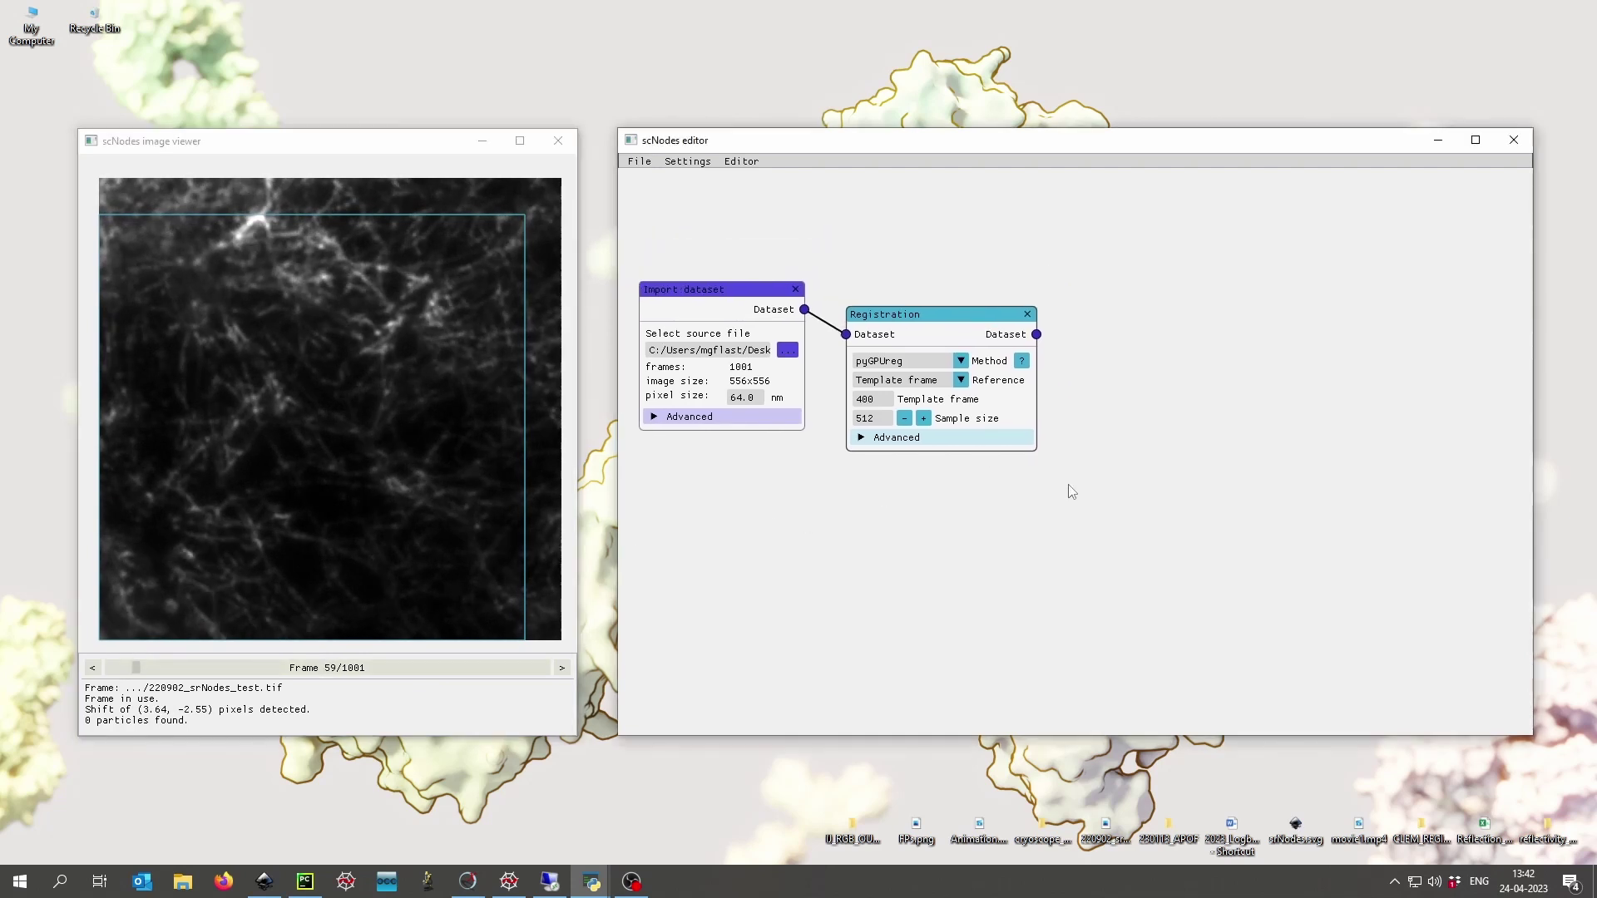
{"action": "right_click", "coordinate": [1121, 388]}
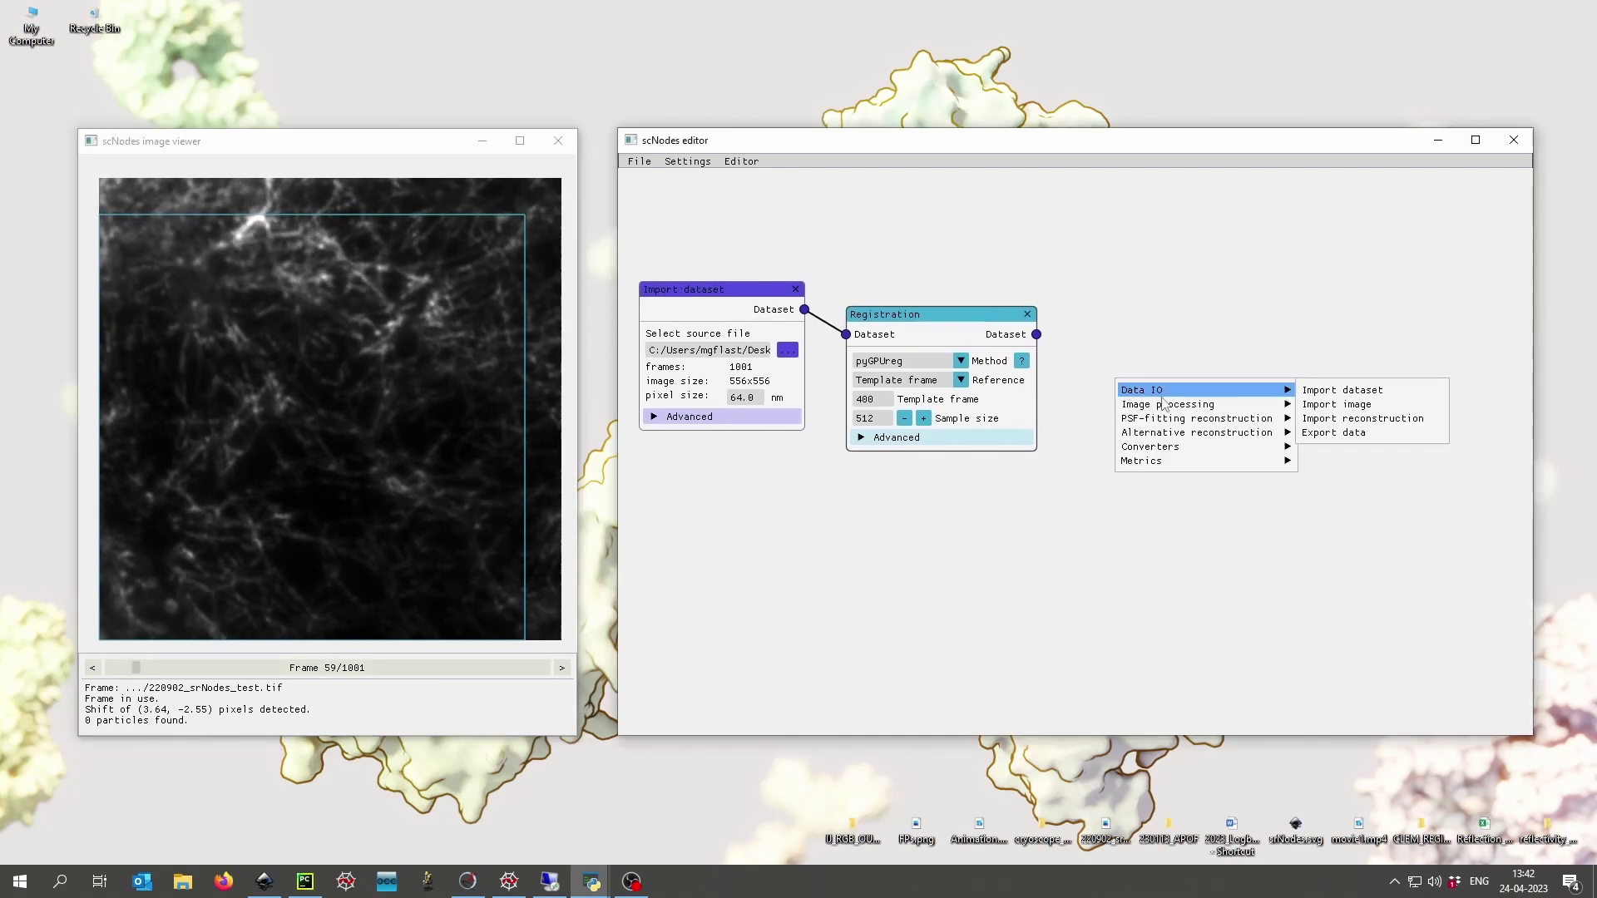
{"action": "mouse_move", "coordinate": [1181, 405]}
{"action": "left_click", "coordinate": [1332, 420]}
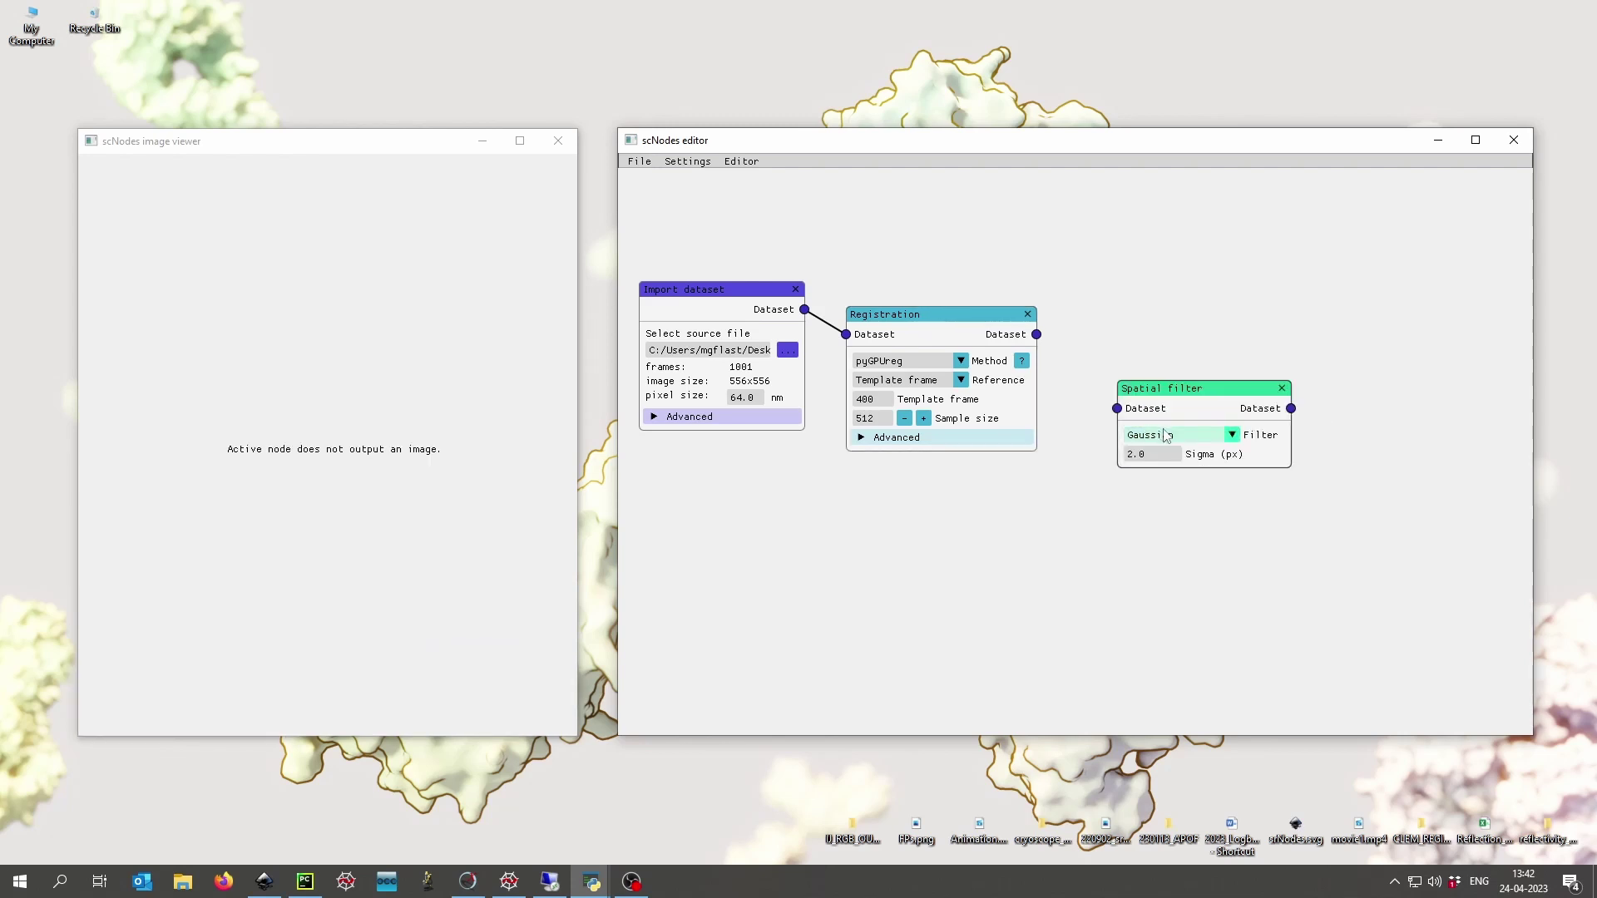
Step: Set the spatial filter to Difference of Gaussians, feed it the registered dataset, and inspect the filtered frames up close
{"action": "left_click", "coordinate": [1167, 434]}
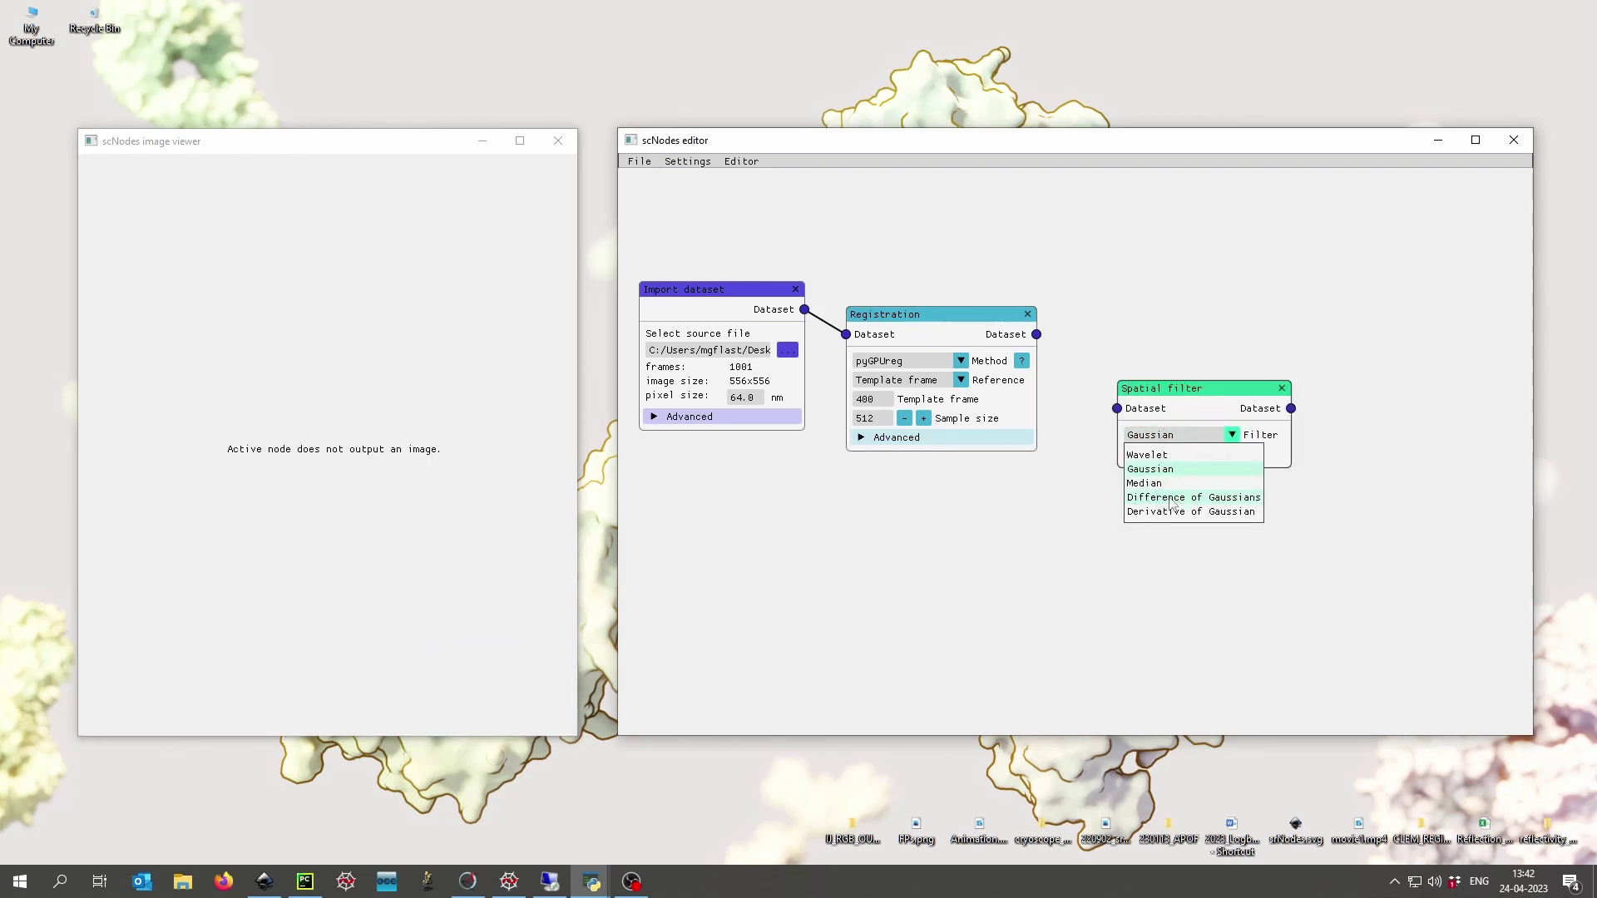
{"action": "left_click", "coordinate": [1220, 497]}
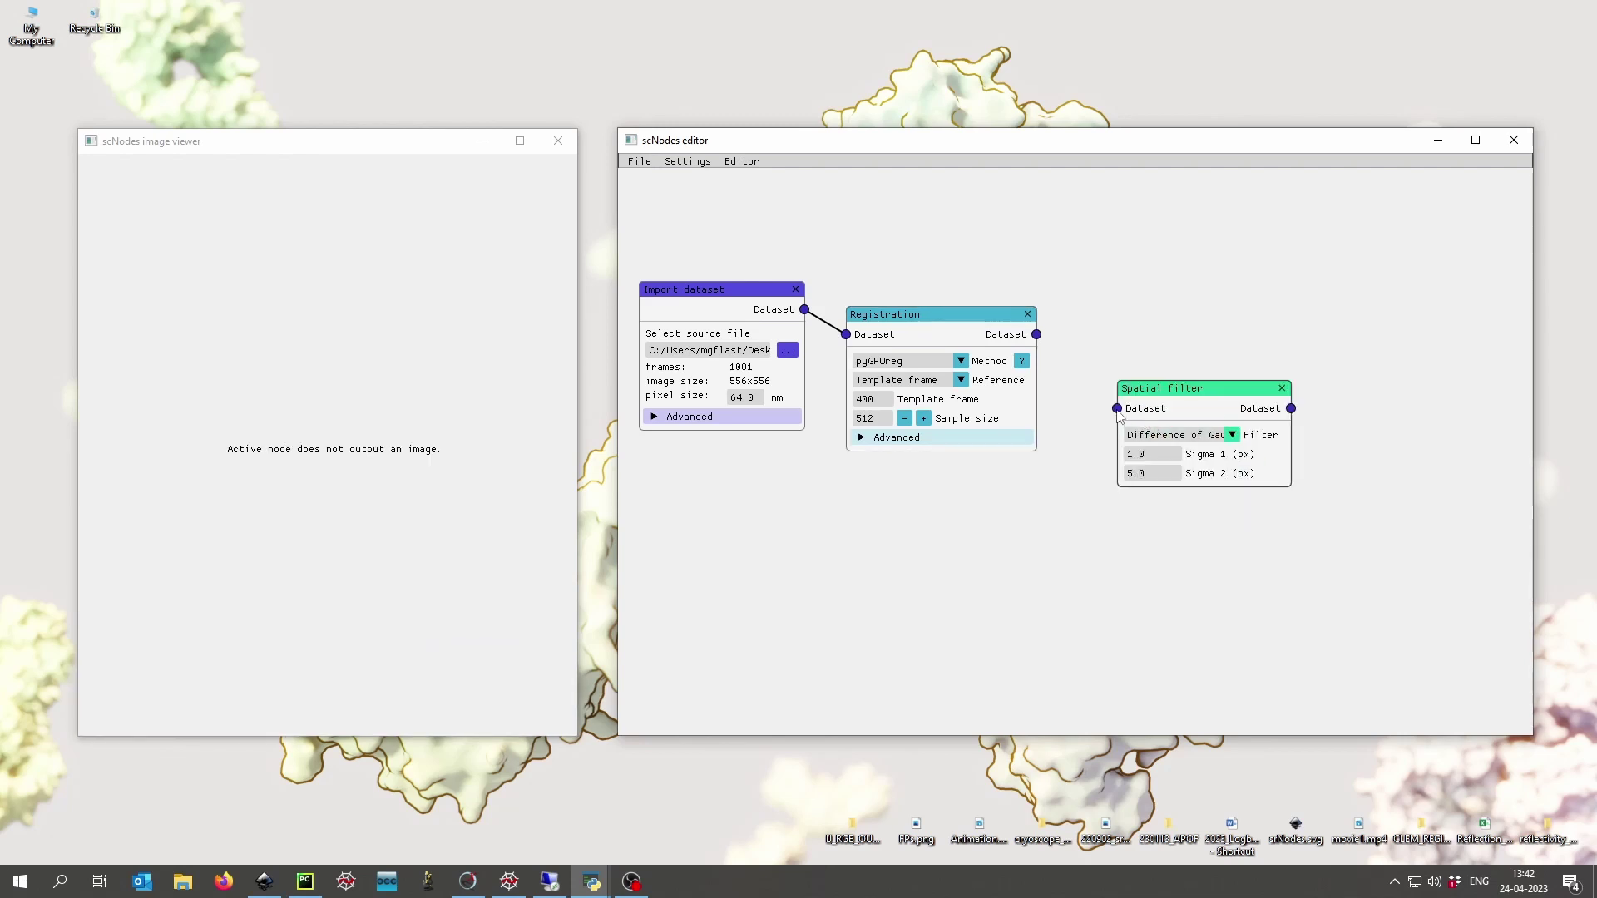
{"action": "left_click_drag", "start_coordinate": [1117, 411], "coordinate": [1036, 335]}
{"action": "left_click_drag", "start_coordinate": [1197, 388], "coordinate": [1152, 369]}
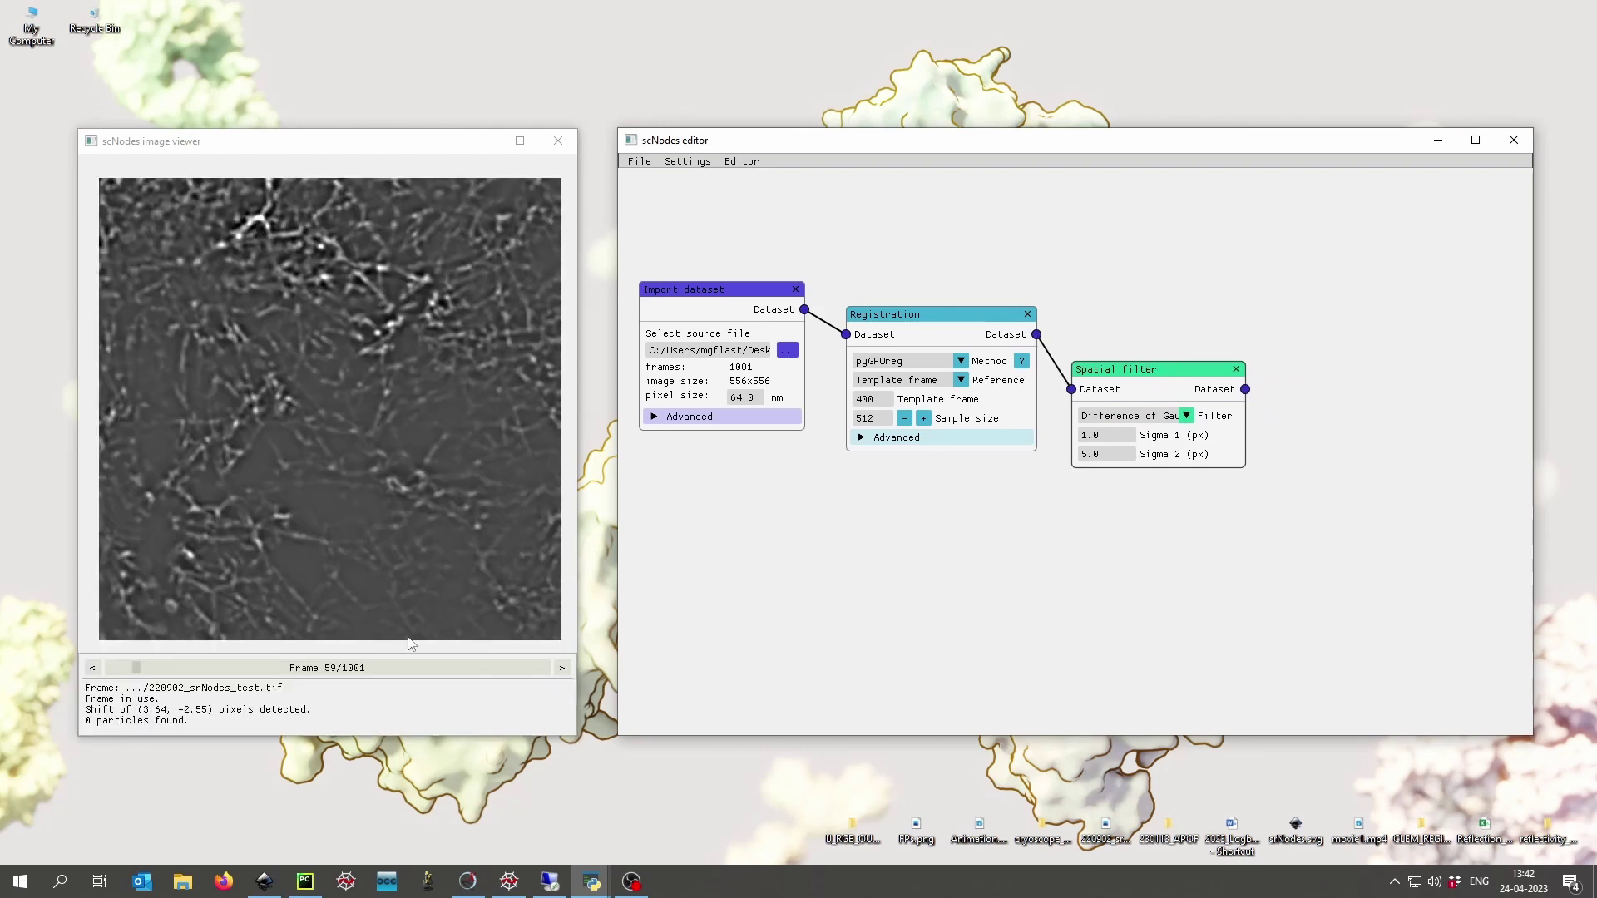
{"action": "left_click_drag", "start_coordinate": [139, 671], "coordinate": [467, 668]}
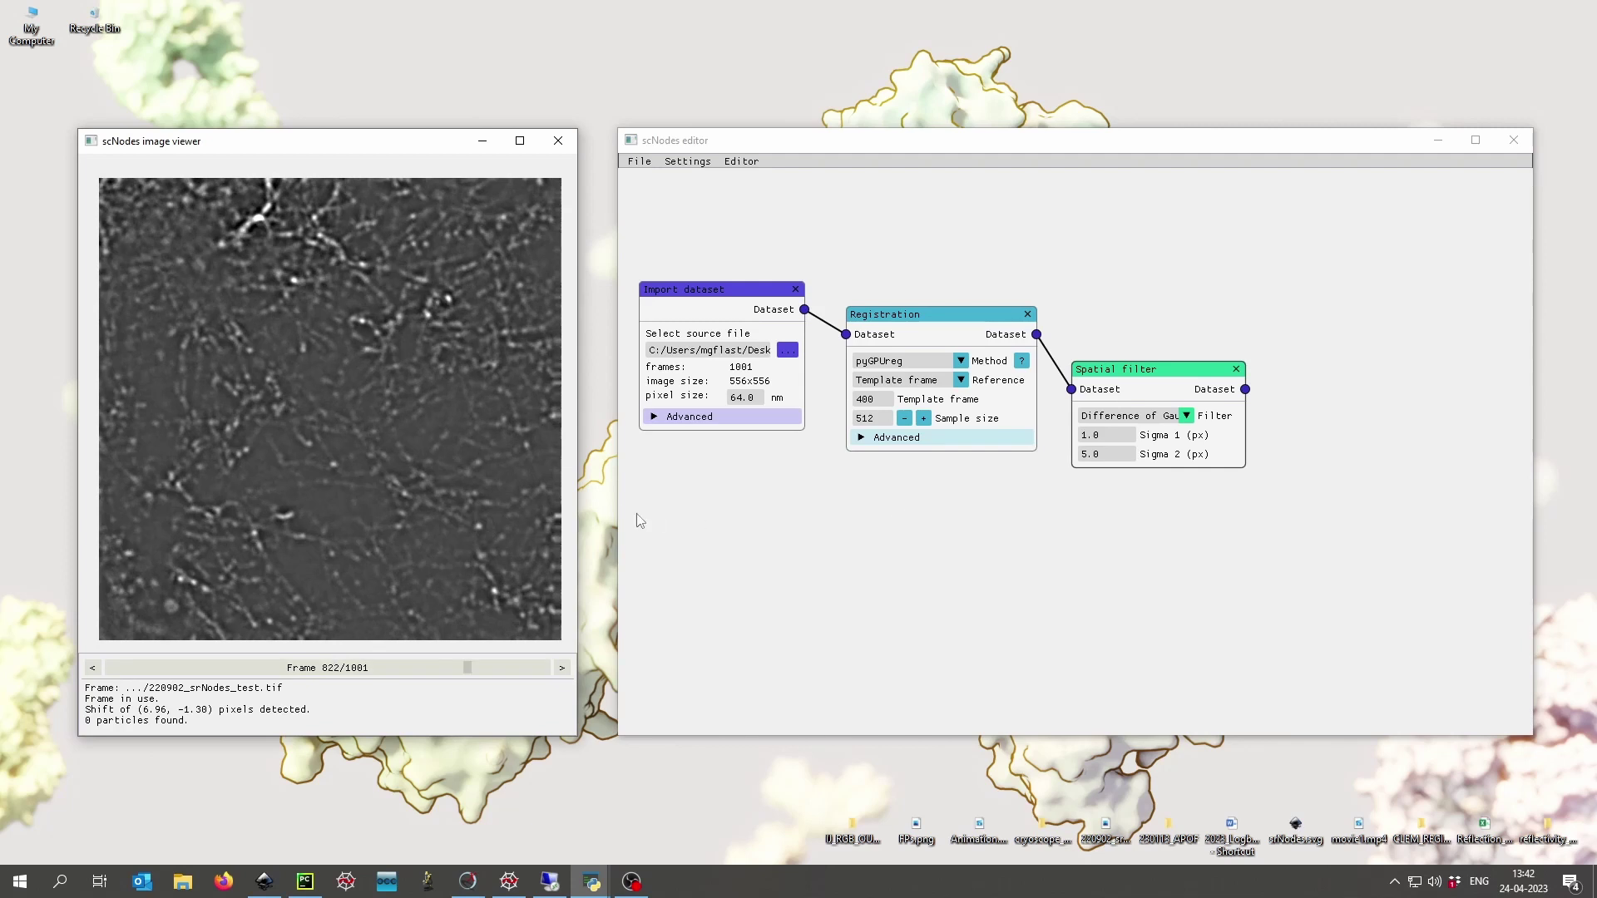
{"action": "scroll", "coordinate": [366, 406], "scroll_direction": "up", "scroll_amount": 5}
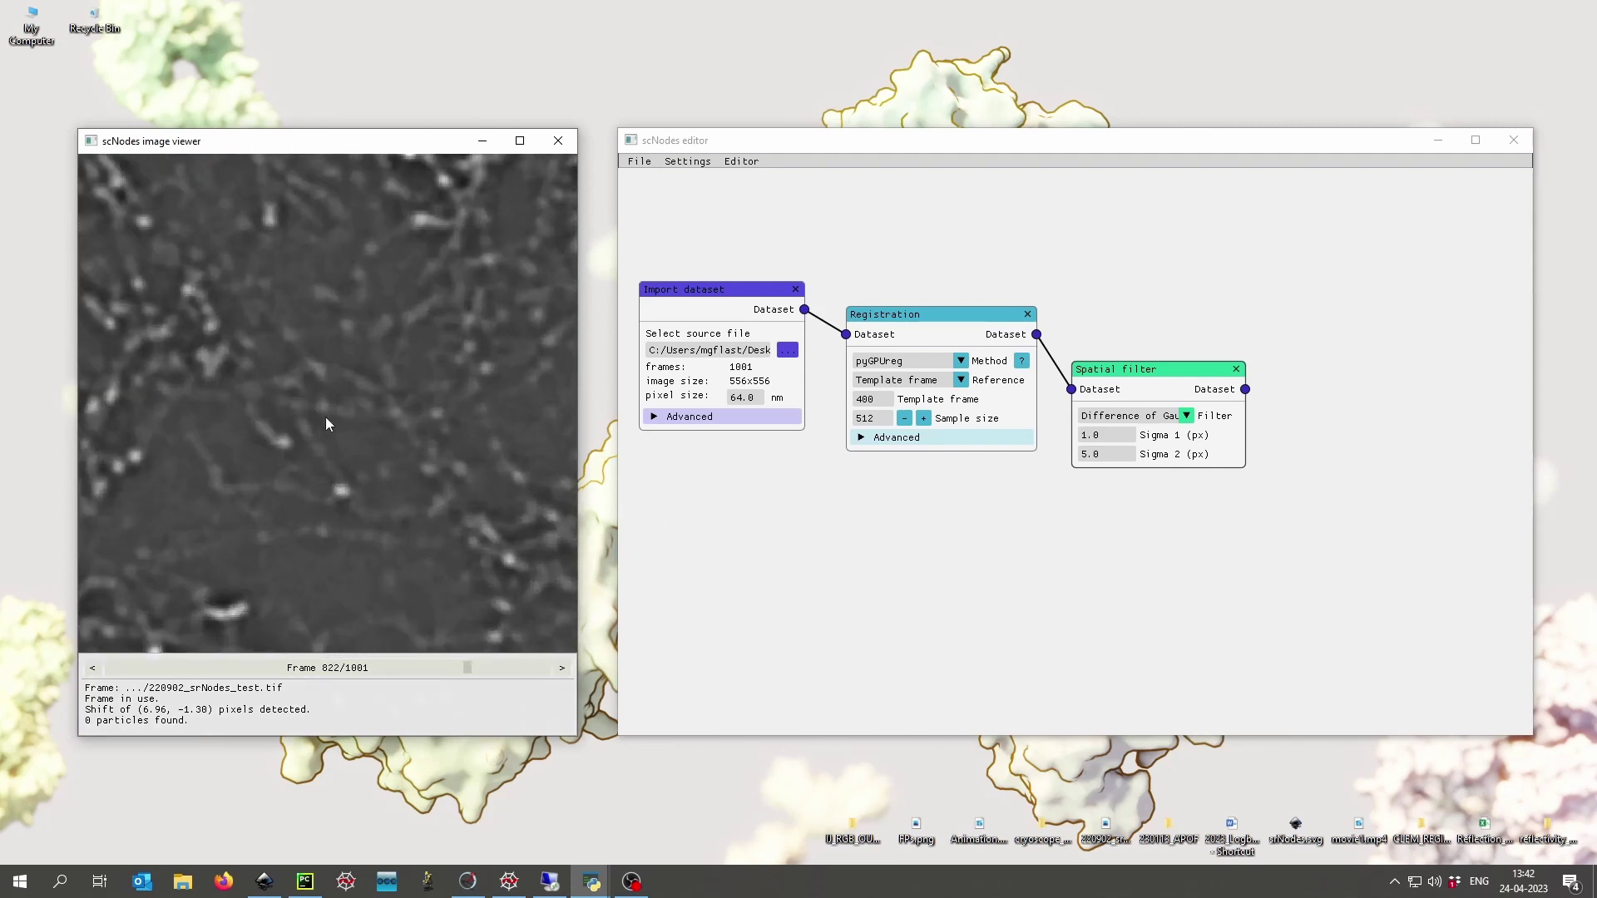
Step: Inspect the Difference of Gaussians result up close, including frame 851 of the registered stack
{"action": "scroll", "coordinate": [372, 462], "scroll_direction": "up", "scroll_amount": 3}
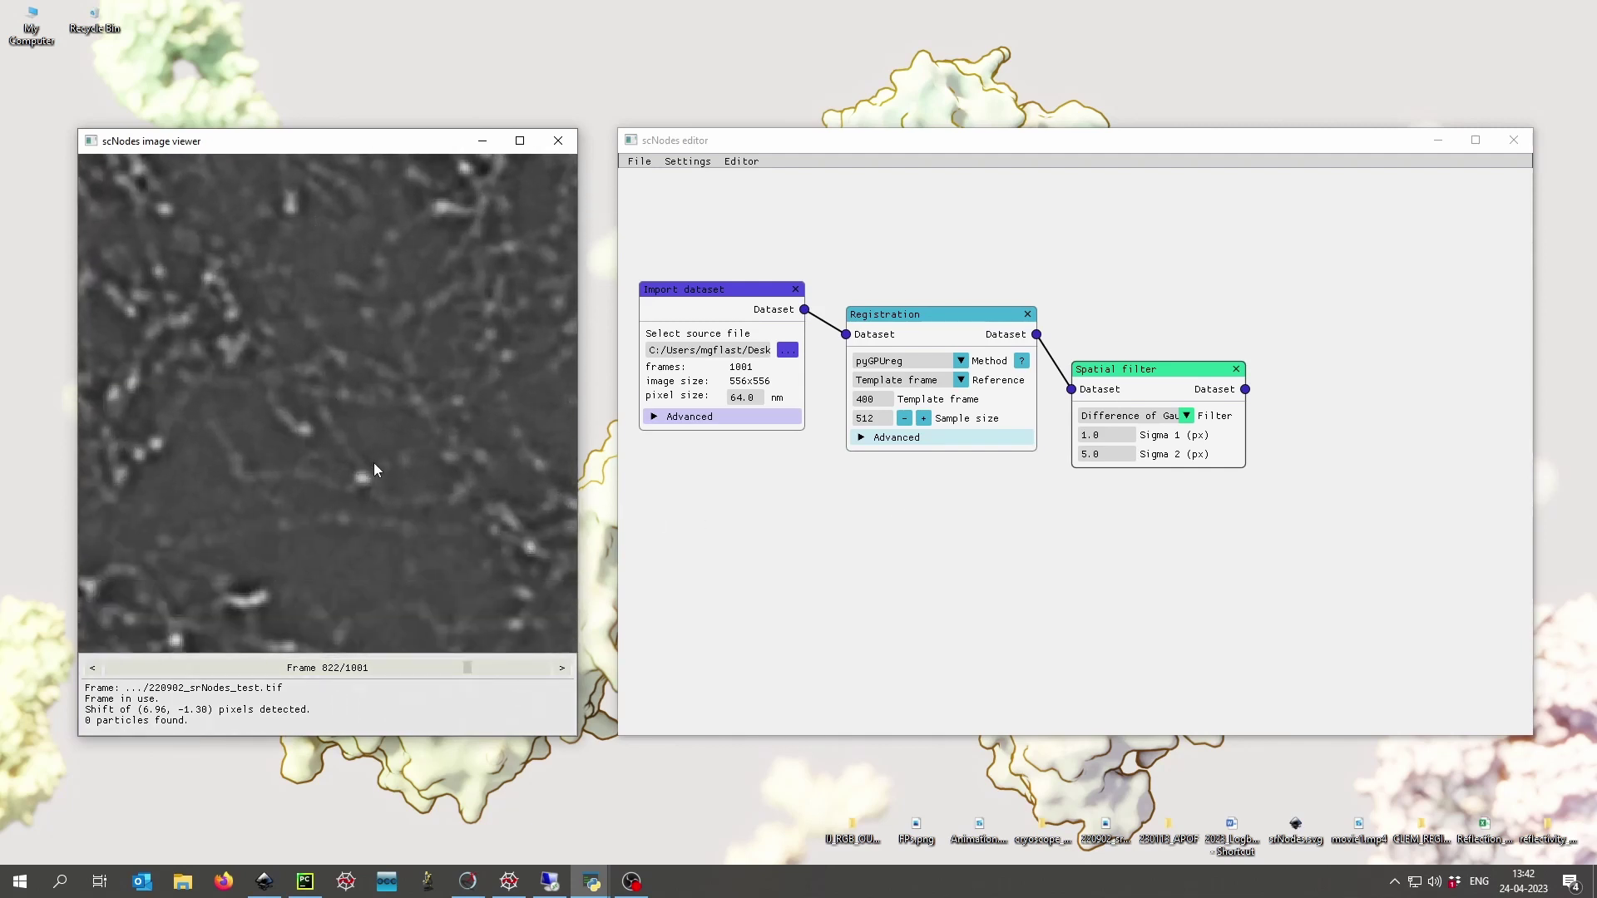
{"action": "mouse_move", "coordinate": [466, 667]}
{"action": "left_mouse_down"}
{"action": "mouse_move", "coordinate": [532, 667]}
{"action": "mouse_move", "coordinate": [162, 666]}
{"action": "mouse_move", "coordinate": [480, 659]}
{"action": "left_mouse_up"}
{"action": "scroll", "coordinate": [447, 497], "scroll_direction": "down", "scroll_amount": 4}
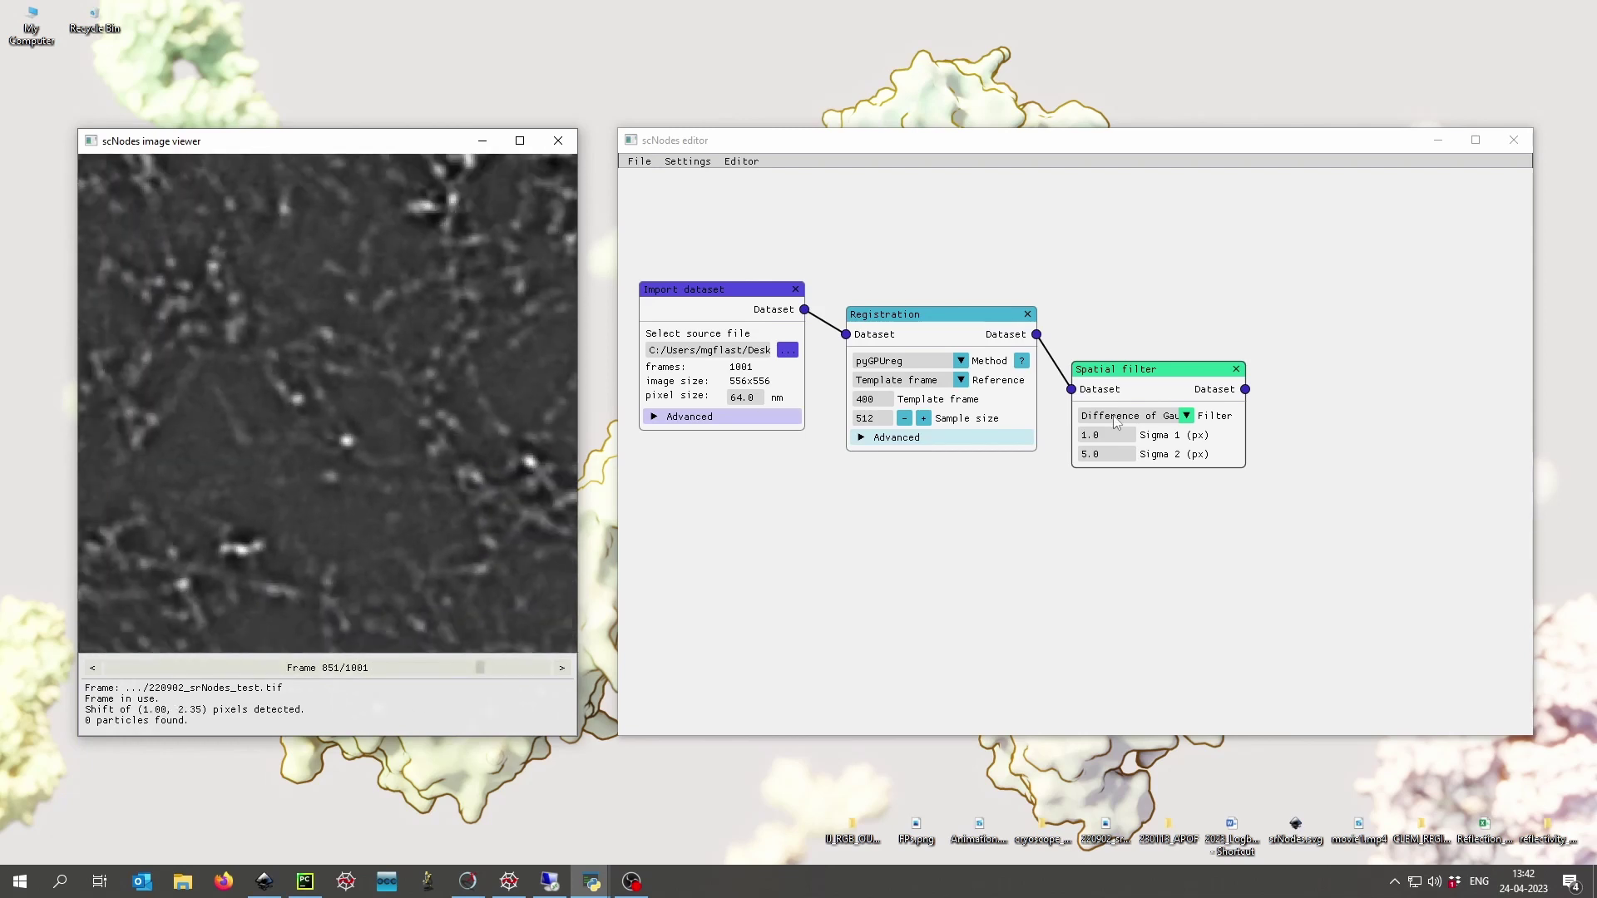
Step: Add a PSF-fitting Particle detection node in the free space beyond the Spatial filter node
{"action": "left_click_drag", "start_coordinate": [1252, 558], "coordinate": [923, 579]}
{"action": "right_click", "coordinate": [1024, 421]}
{"action": "mouse_move", "coordinate": [1076, 461]}
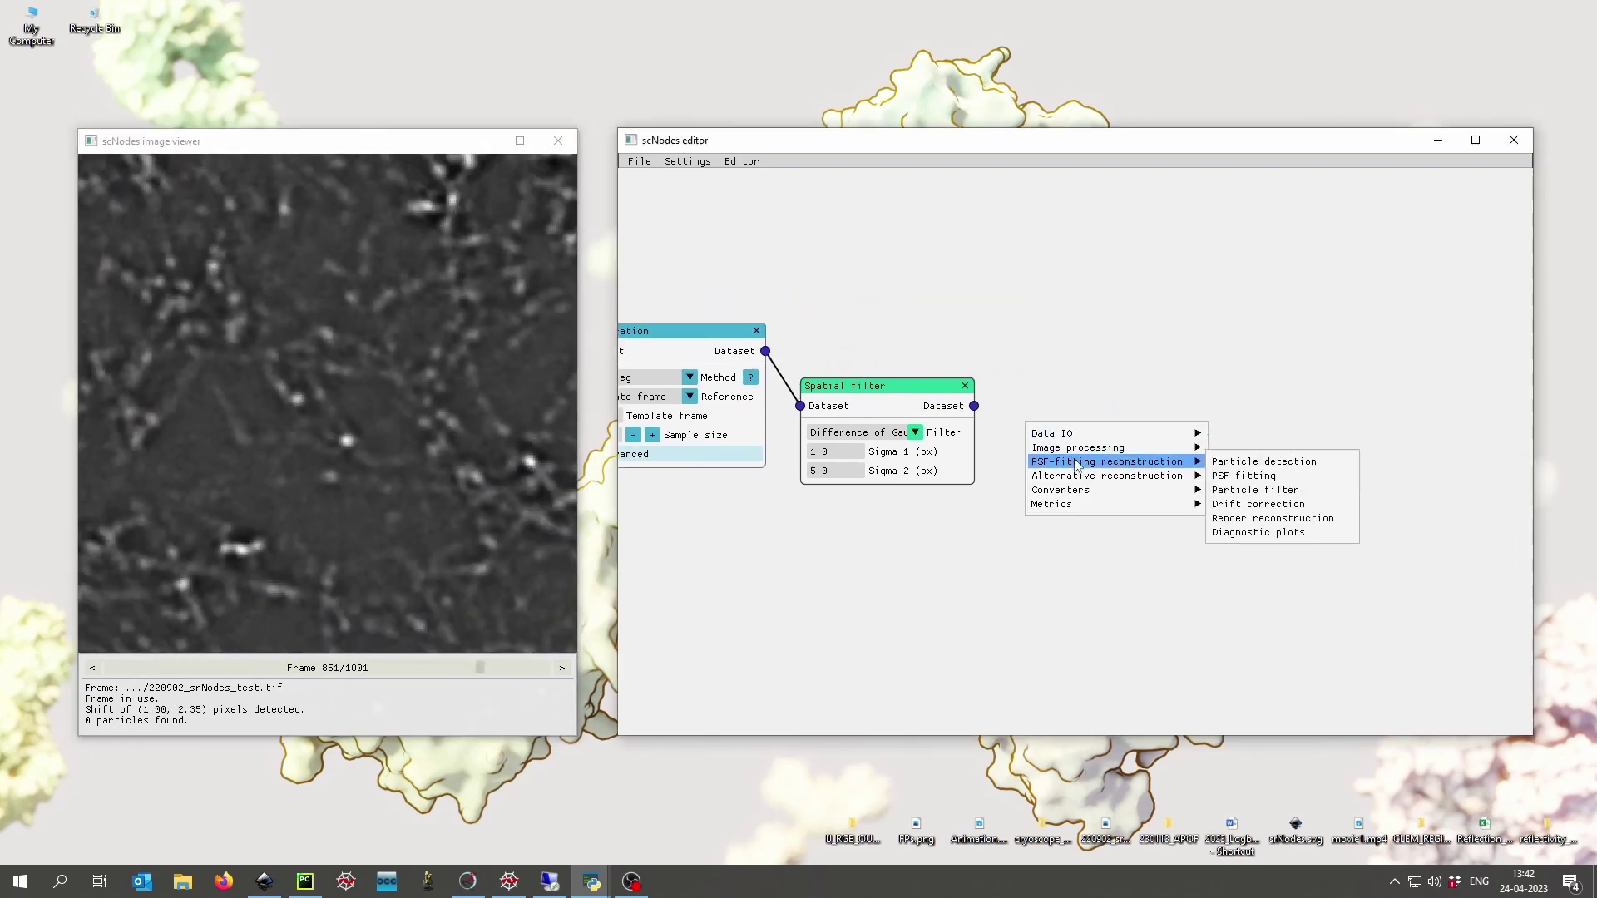
{"action": "left_click", "coordinate": [1264, 462]}
{"action": "left_click_drag", "start_coordinate": [1050, 438], "coordinate": [1058, 444]}
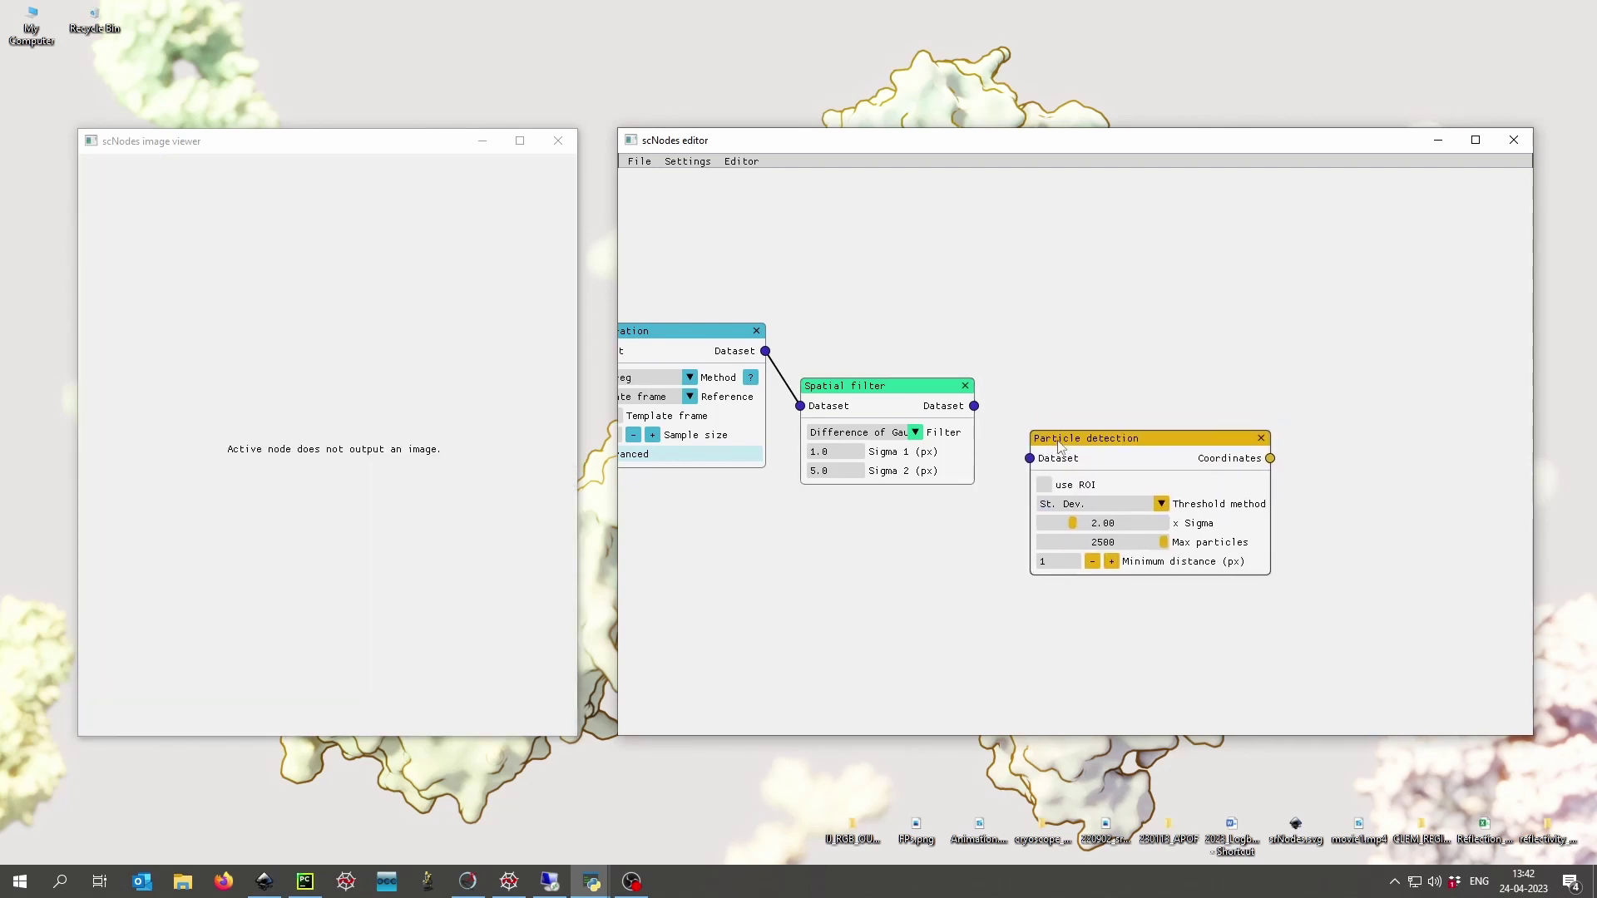
Step: Feed the spatially filtered dataset into the Particle detection node and inspect the detected particles in frames 851 and 107
{"action": "right_click", "coordinate": [1026, 253]}
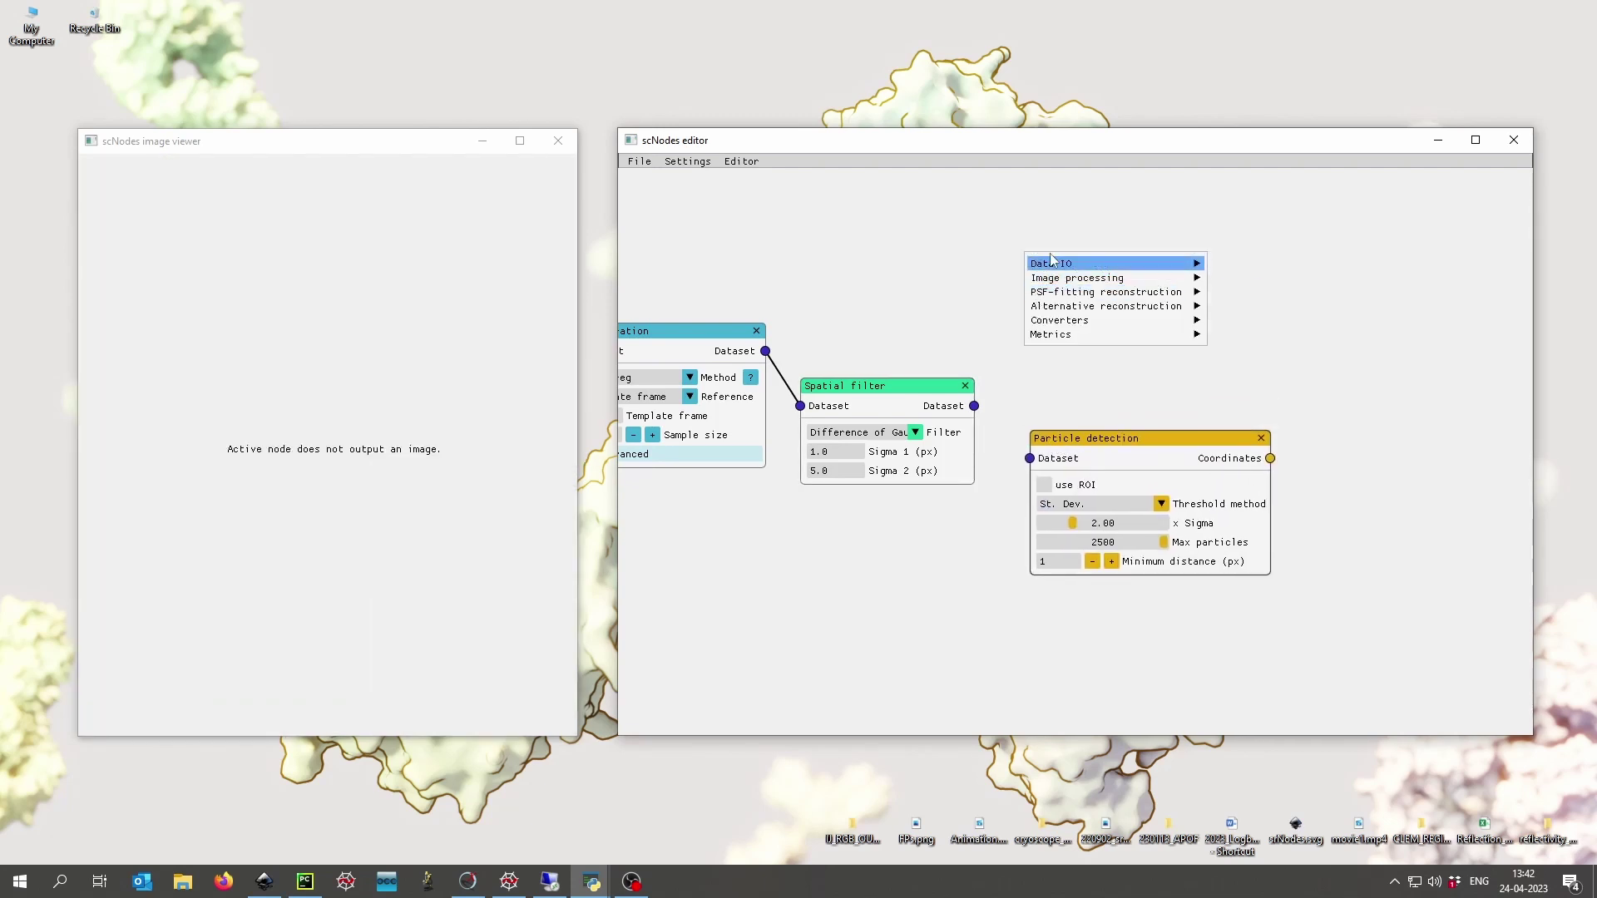
{"action": "left_click", "coordinate": [925, 286]}
{"action": "left_click_drag", "start_coordinate": [797, 596], "coordinate": [772, 526]}
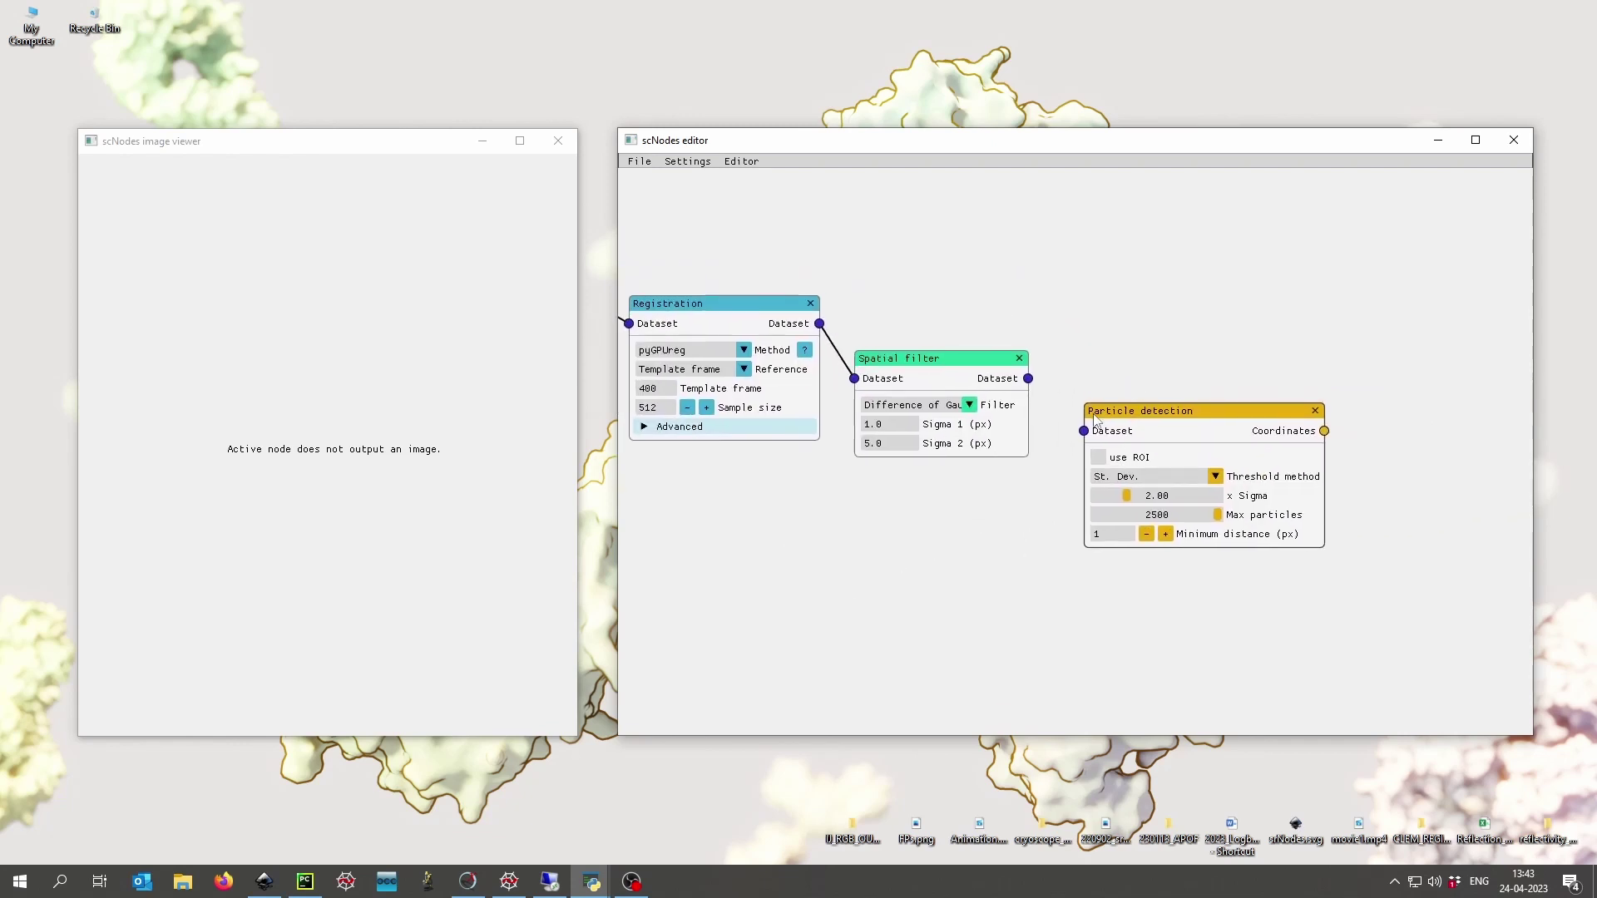
{"action": "left_click_drag", "start_coordinate": [1084, 437], "coordinate": [1098, 380]}
{"action": "left_click", "coordinate": [403, 393]}
{"action": "left_click_drag", "start_coordinate": [403, 393], "coordinate": [378, 458]}
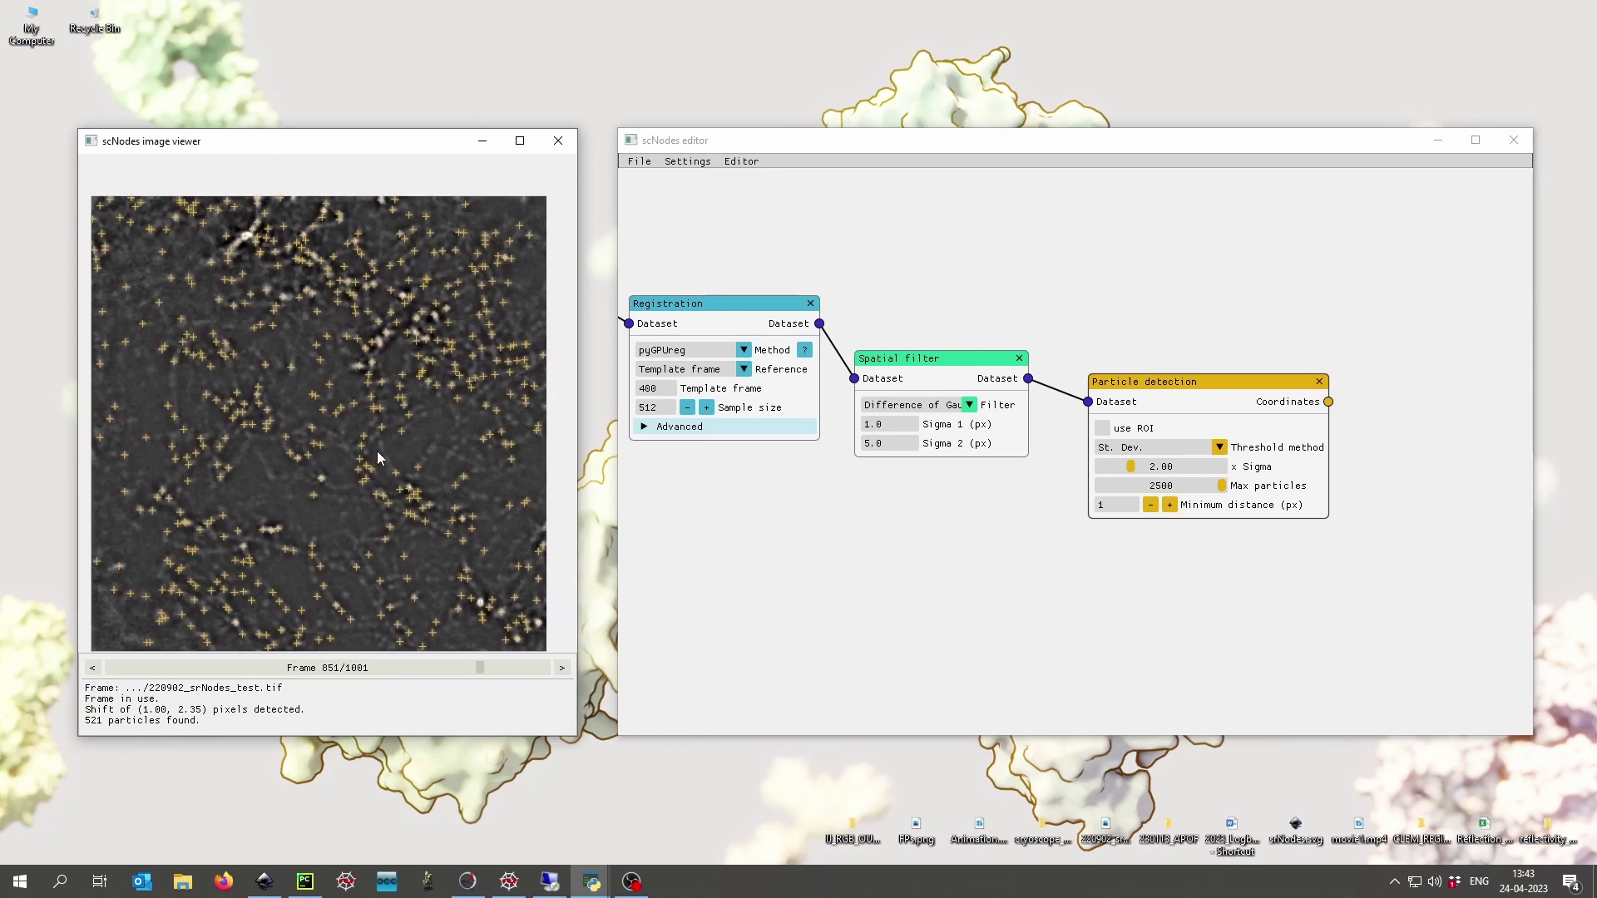
{"action": "left_click_drag", "start_coordinate": [480, 674], "coordinate": [158, 667]}
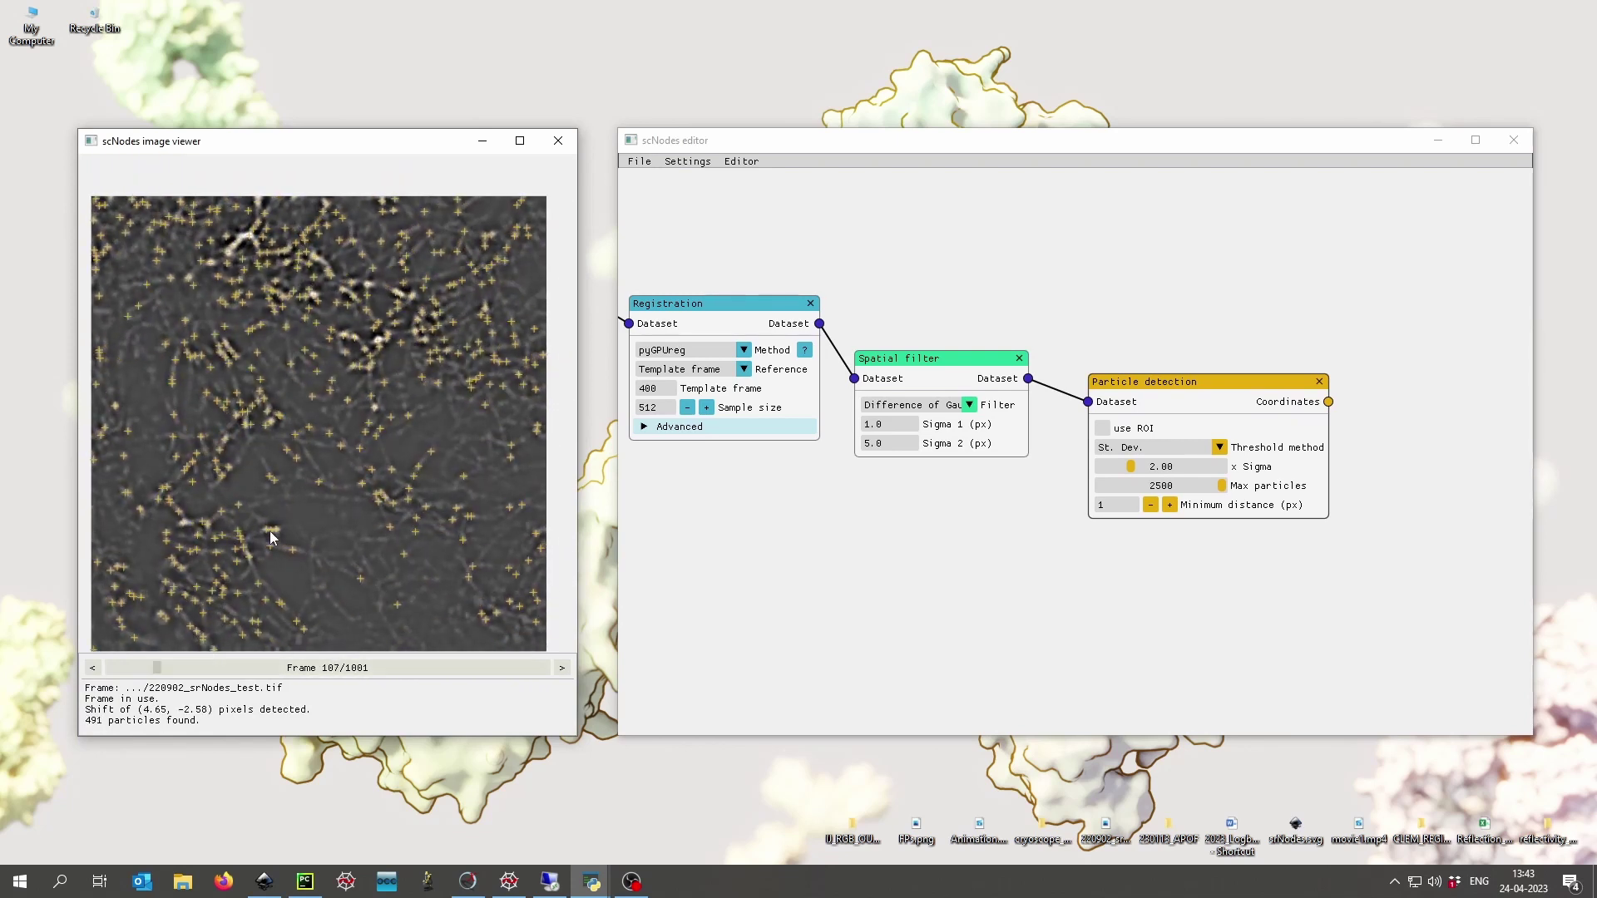
{"action": "left_click_drag", "start_coordinate": [274, 537], "coordinate": [286, 527]}
Step: Move the Registration, Spatial filter and Particle detection nodes closer together to make room for more nodes
{"action": "left_click", "coordinate": [811, 547]}
{"action": "left_click_drag", "start_coordinate": [779, 586], "coordinate": [949, 571]}
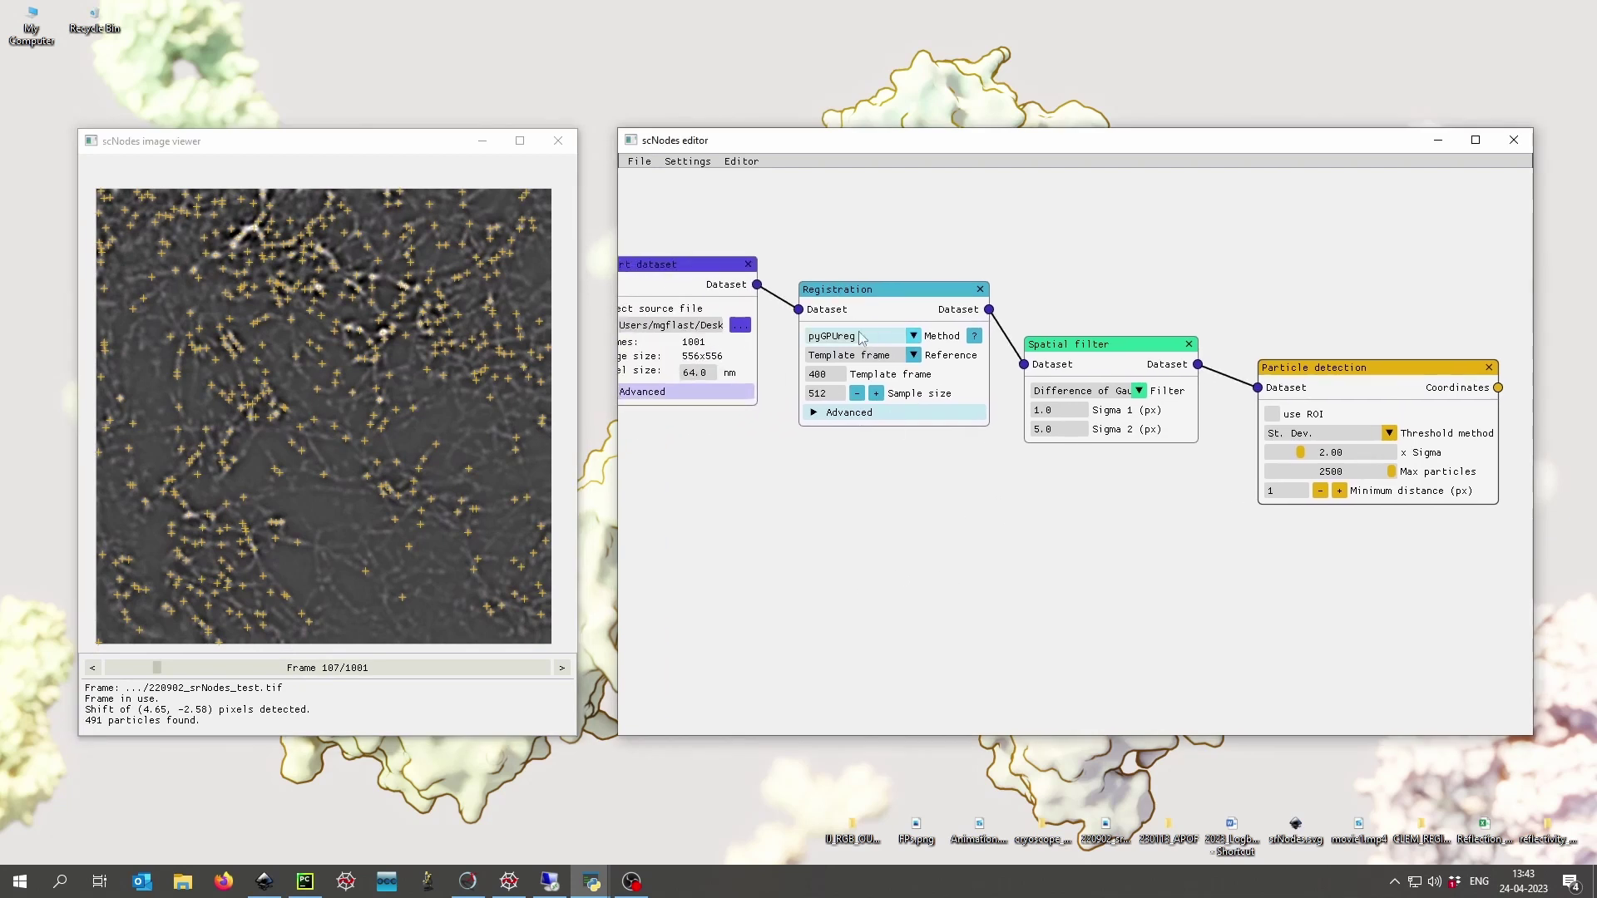
{"action": "left_click_drag", "start_coordinate": [856, 294], "coordinate": [817, 310]}
{"action": "left_click_drag", "start_coordinate": [1102, 353], "coordinate": [1032, 374]}
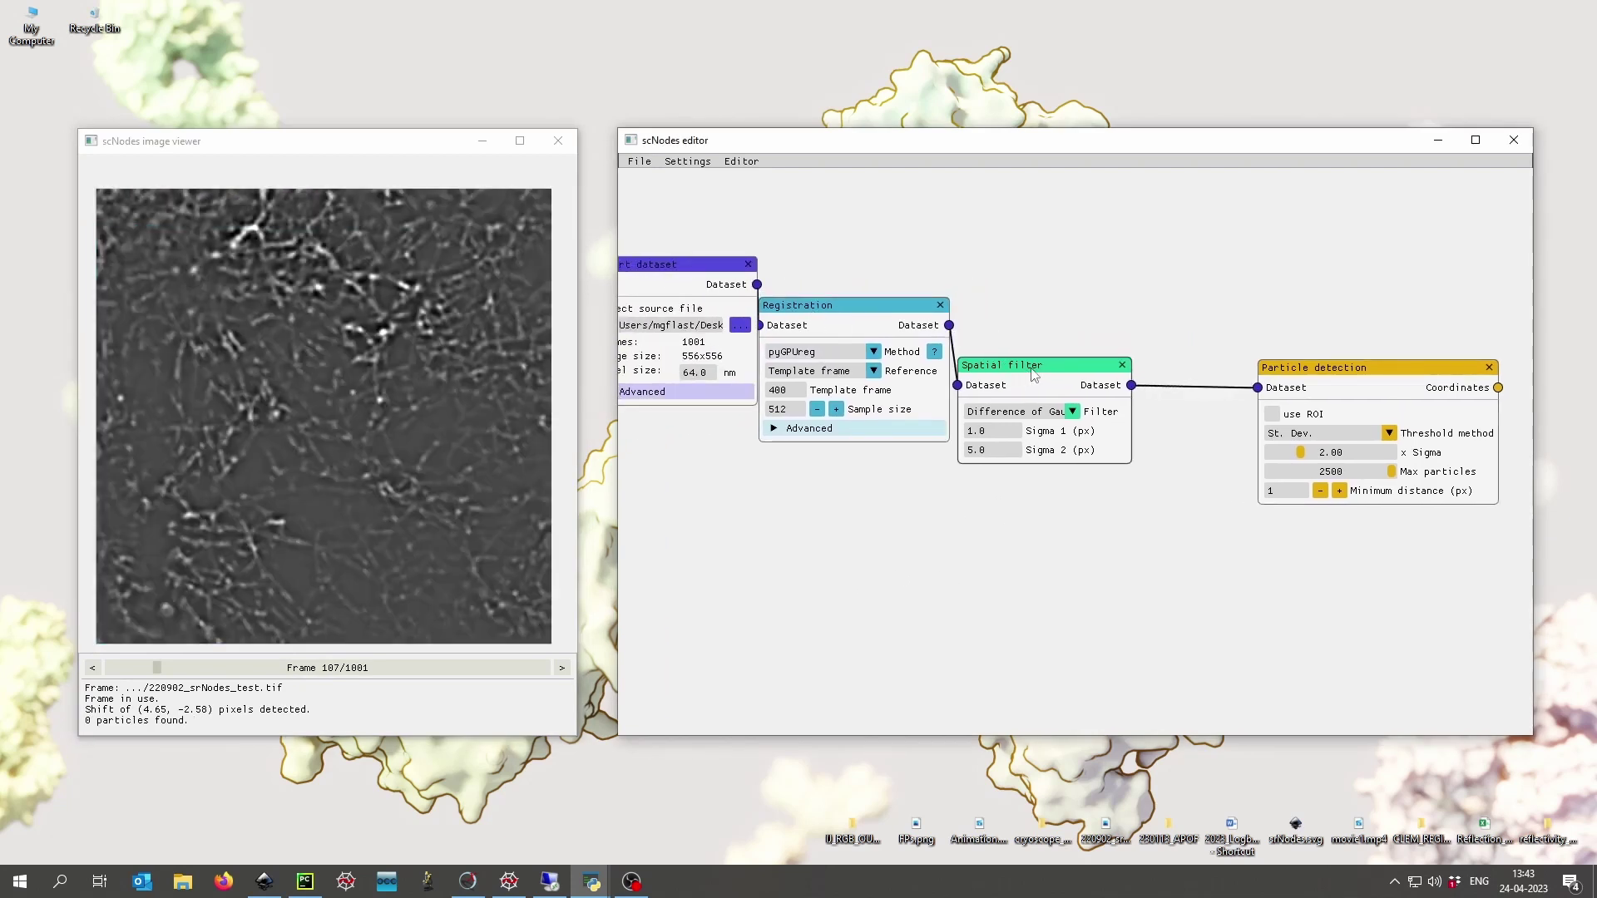
{"action": "left_click_drag", "start_coordinate": [1330, 368], "coordinate": [1219, 399]}
{"action": "left_click_drag", "start_coordinate": [1230, 295], "coordinate": [1153, 346]}
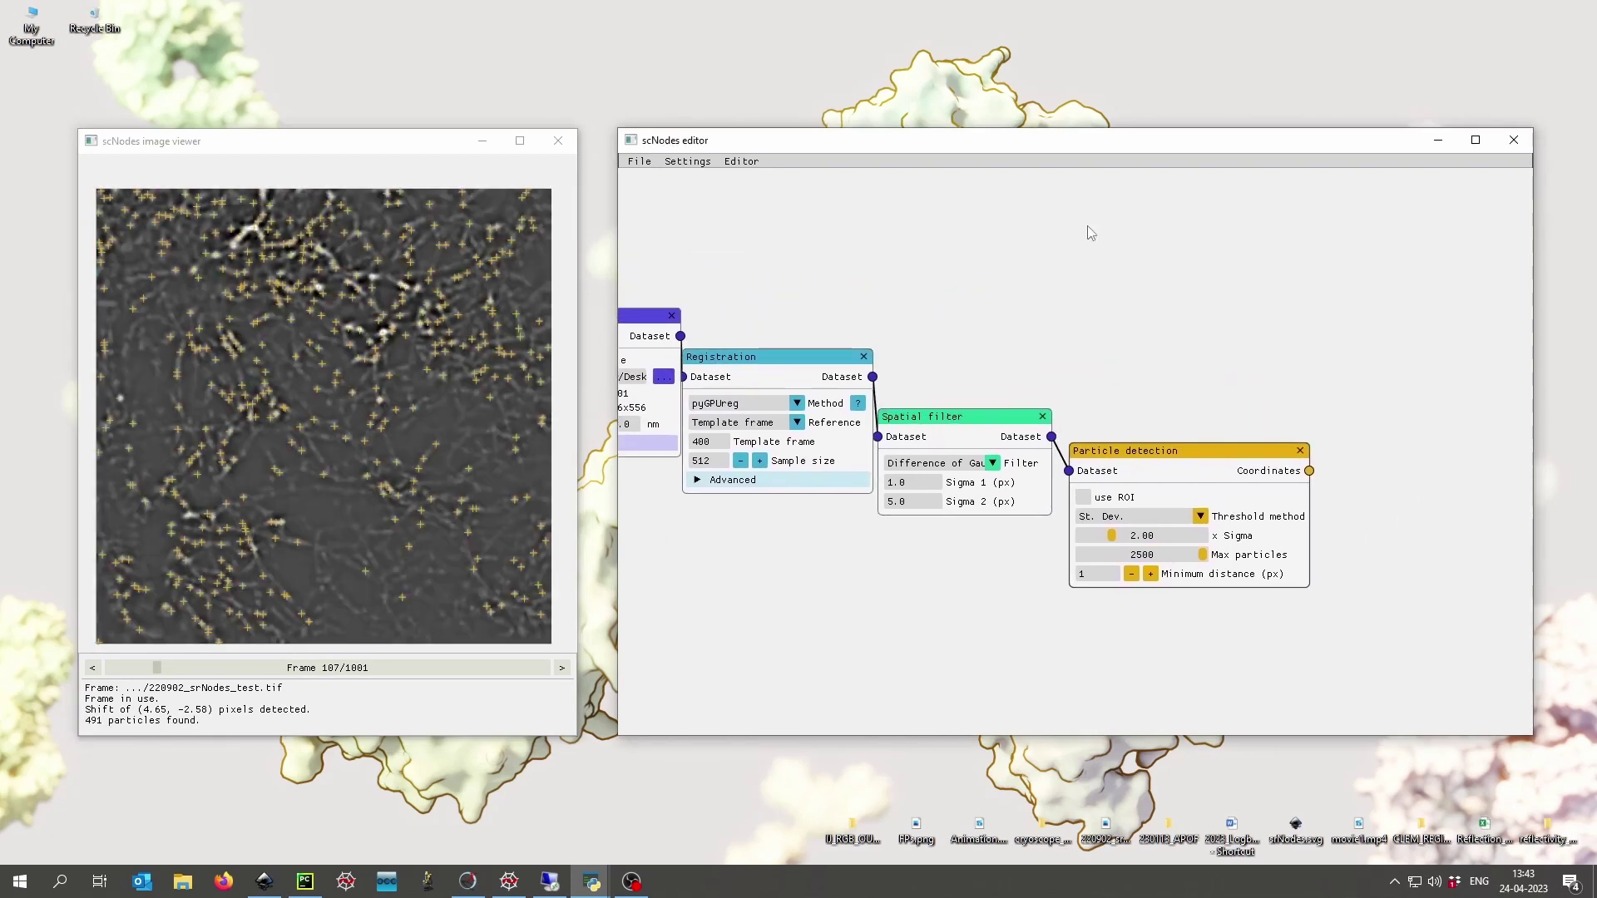
Step: Add a PSF fitting node and place it above and beyond the Particle detection node
{"action": "right_click", "coordinate": [1086, 226]}
{"action": "left_click", "coordinate": [1278, 255]}
{"action": "right_click", "coordinate": [1111, 257]}
{"action": "mouse_move", "coordinate": [1215, 290]}
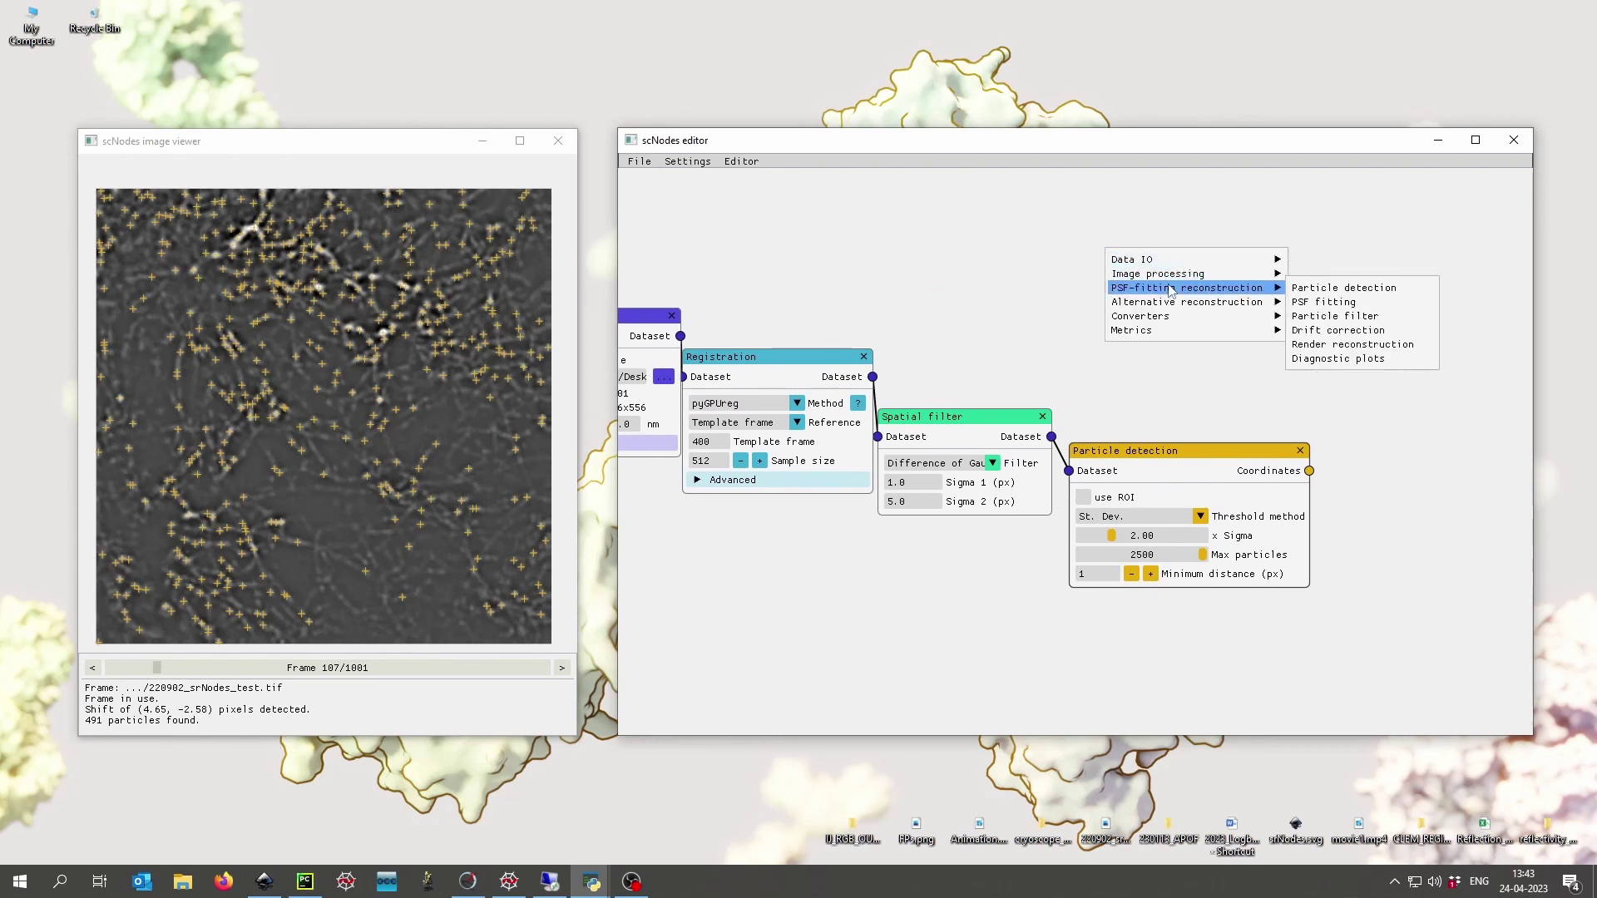
{"action": "left_click", "coordinate": [1324, 309]}
{"action": "left_click_drag", "start_coordinate": [1183, 257], "coordinate": [1383, 255]}
{"action": "left_click_drag", "start_coordinate": [1262, 267], "coordinate": [1195, 268]}
Step: Connect the particle detection coordinates and the registered, unfiltered dataset to the PSF fitting node
{"action": "left_click_drag", "start_coordinate": [1123, 457], "coordinate": [1114, 456]}
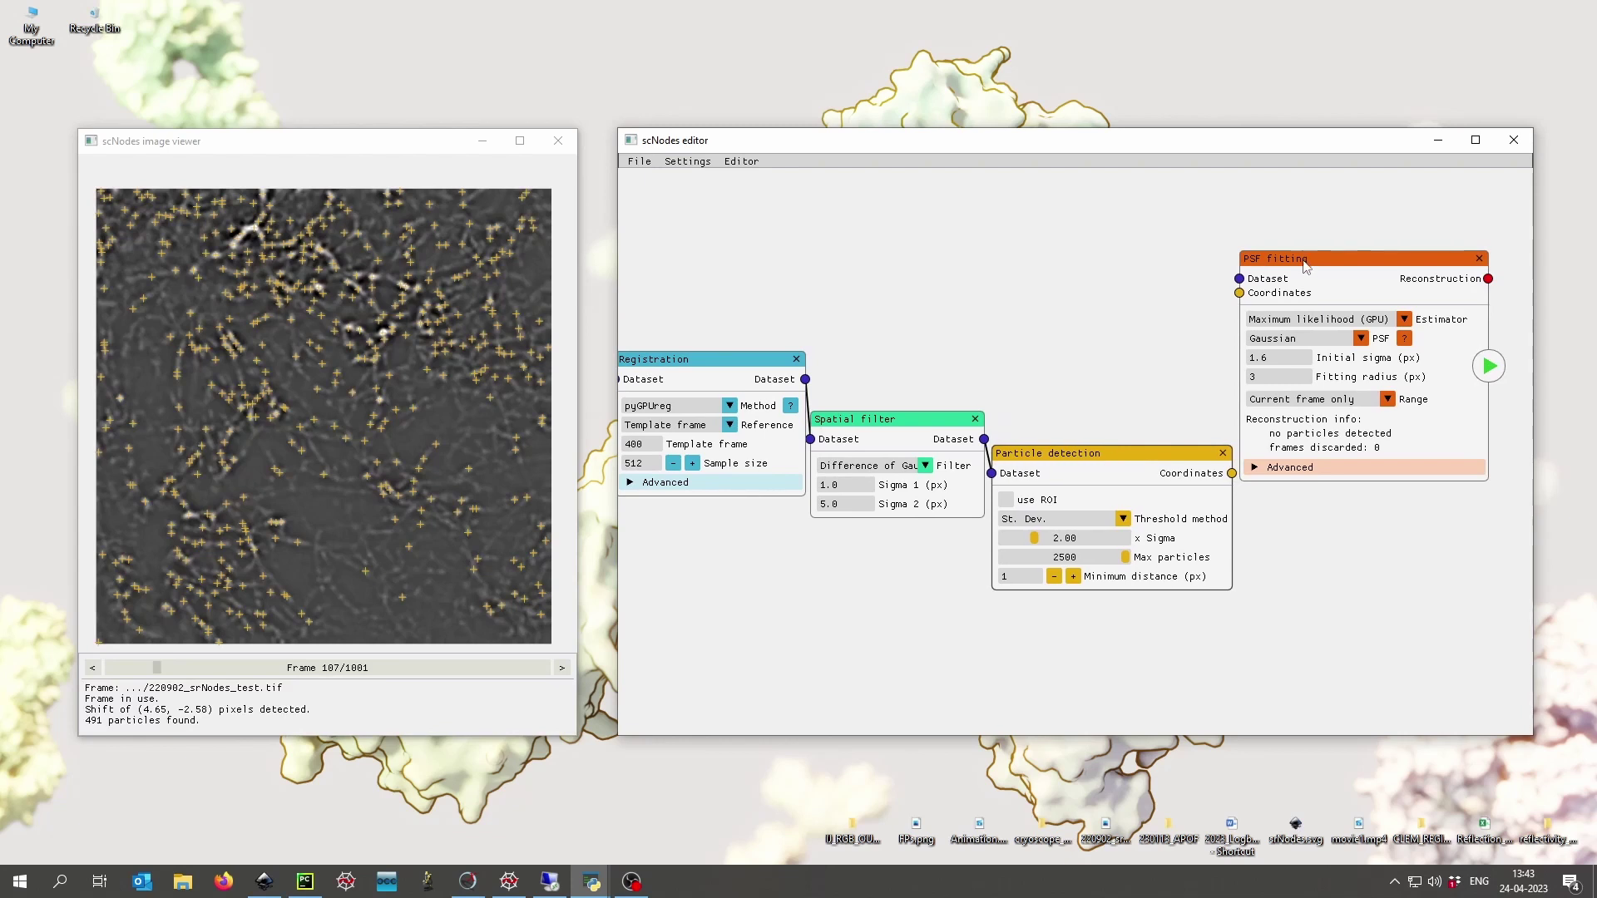
{"action": "left_click_drag", "start_coordinate": [1279, 310], "coordinate": [1327, 322]}
{"action": "left_click_drag", "start_coordinate": [1232, 474], "coordinate": [867, 374]}
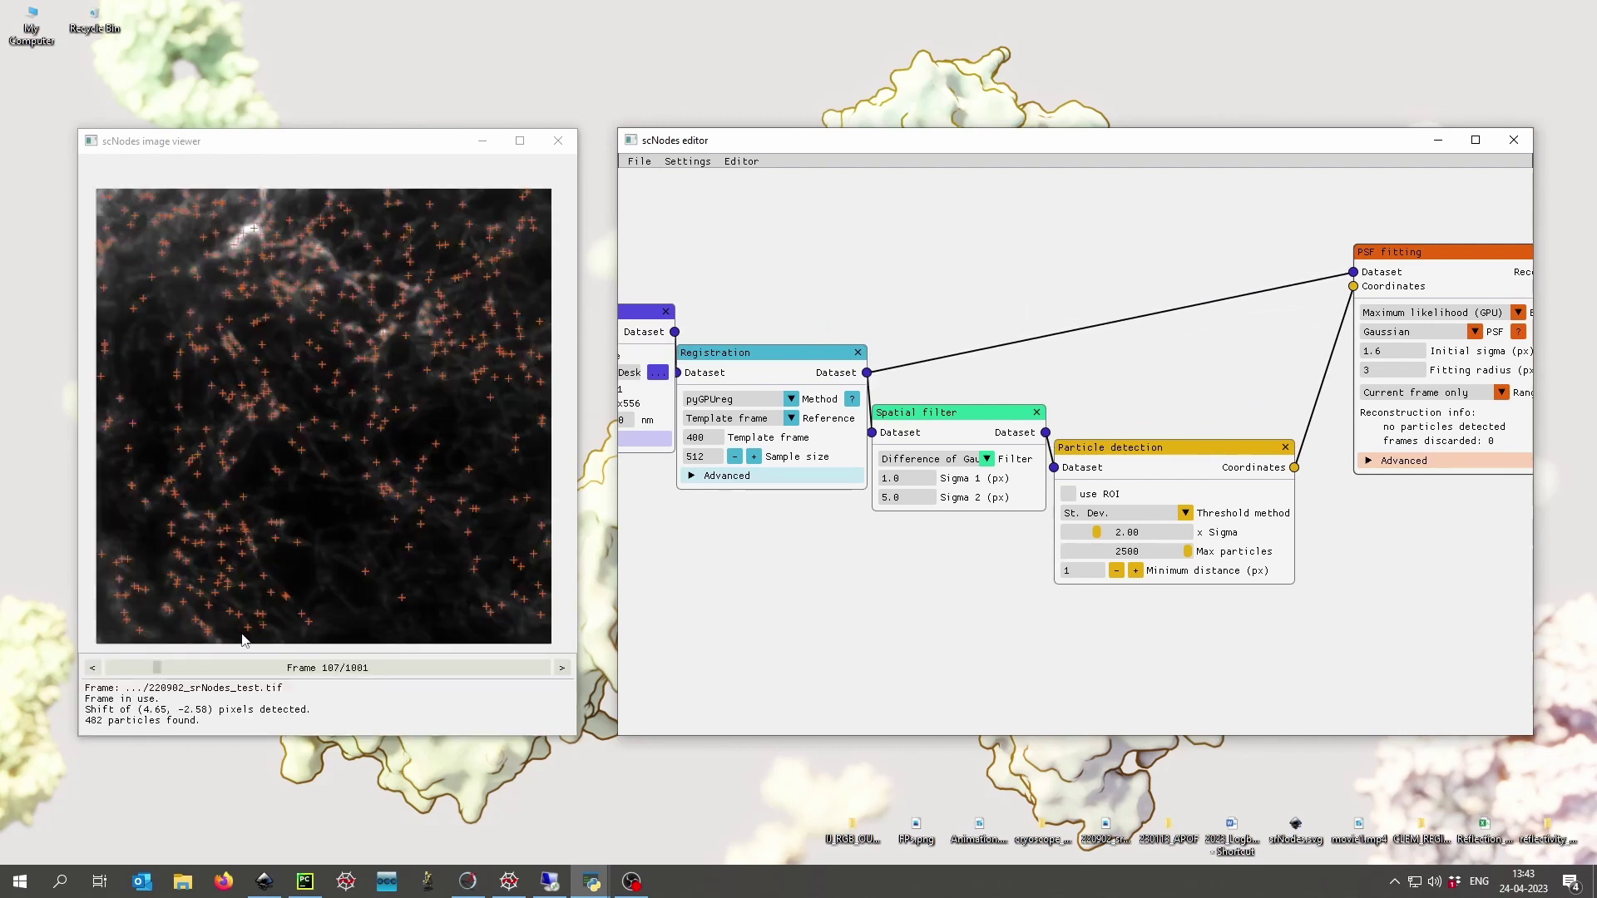
Step: Examine the fitted particle positions on several late frames, close up and over the whole image
{"action": "left_click_drag", "start_coordinate": [164, 666], "coordinate": [427, 667]}
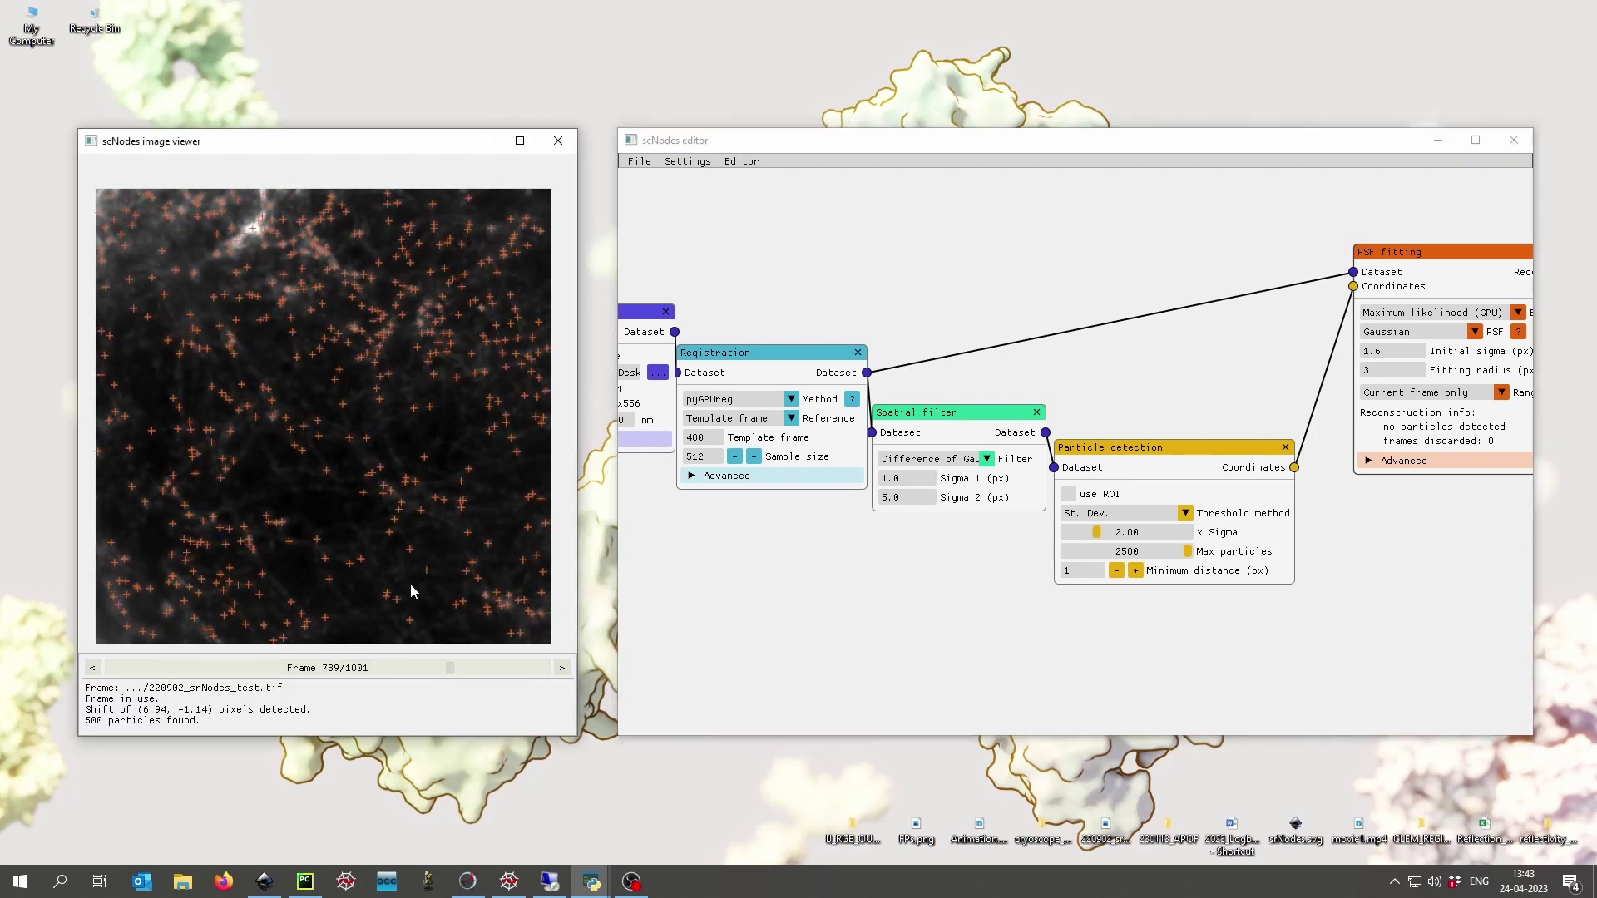
{"action": "left_click_drag", "start_coordinate": [371, 400], "coordinate": [372, 463]}
{"action": "scroll", "coordinate": [372, 463], "scroll_direction": "up", "scroll_amount": 5}
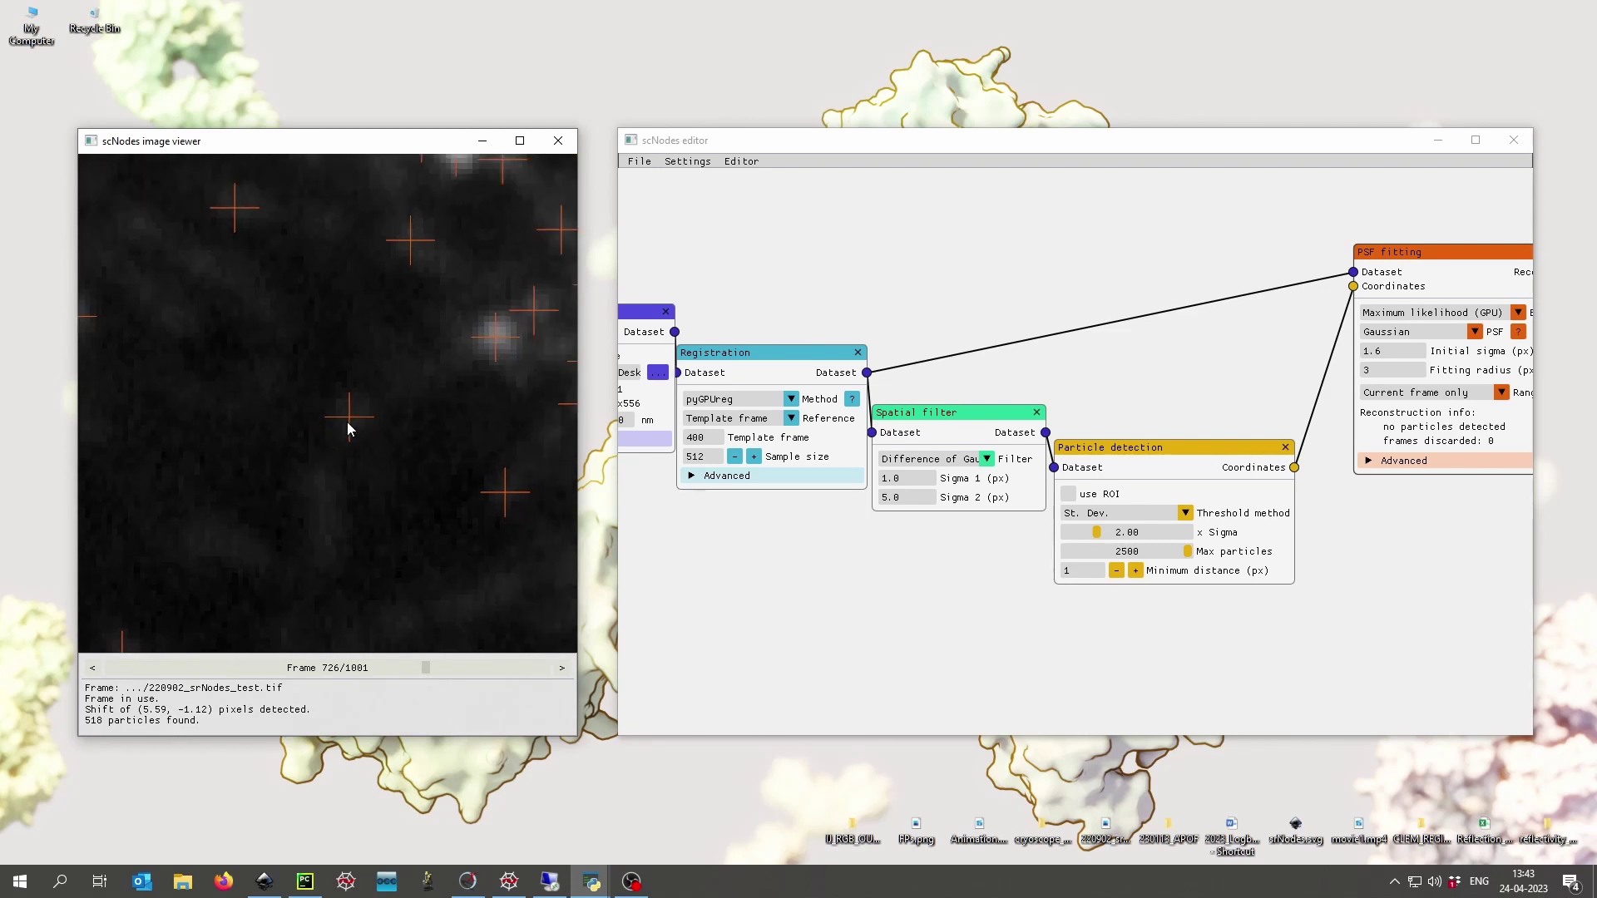
{"action": "scroll", "coordinate": [341, 421], "scroll_direction": "down", "scroll_amount": 6}
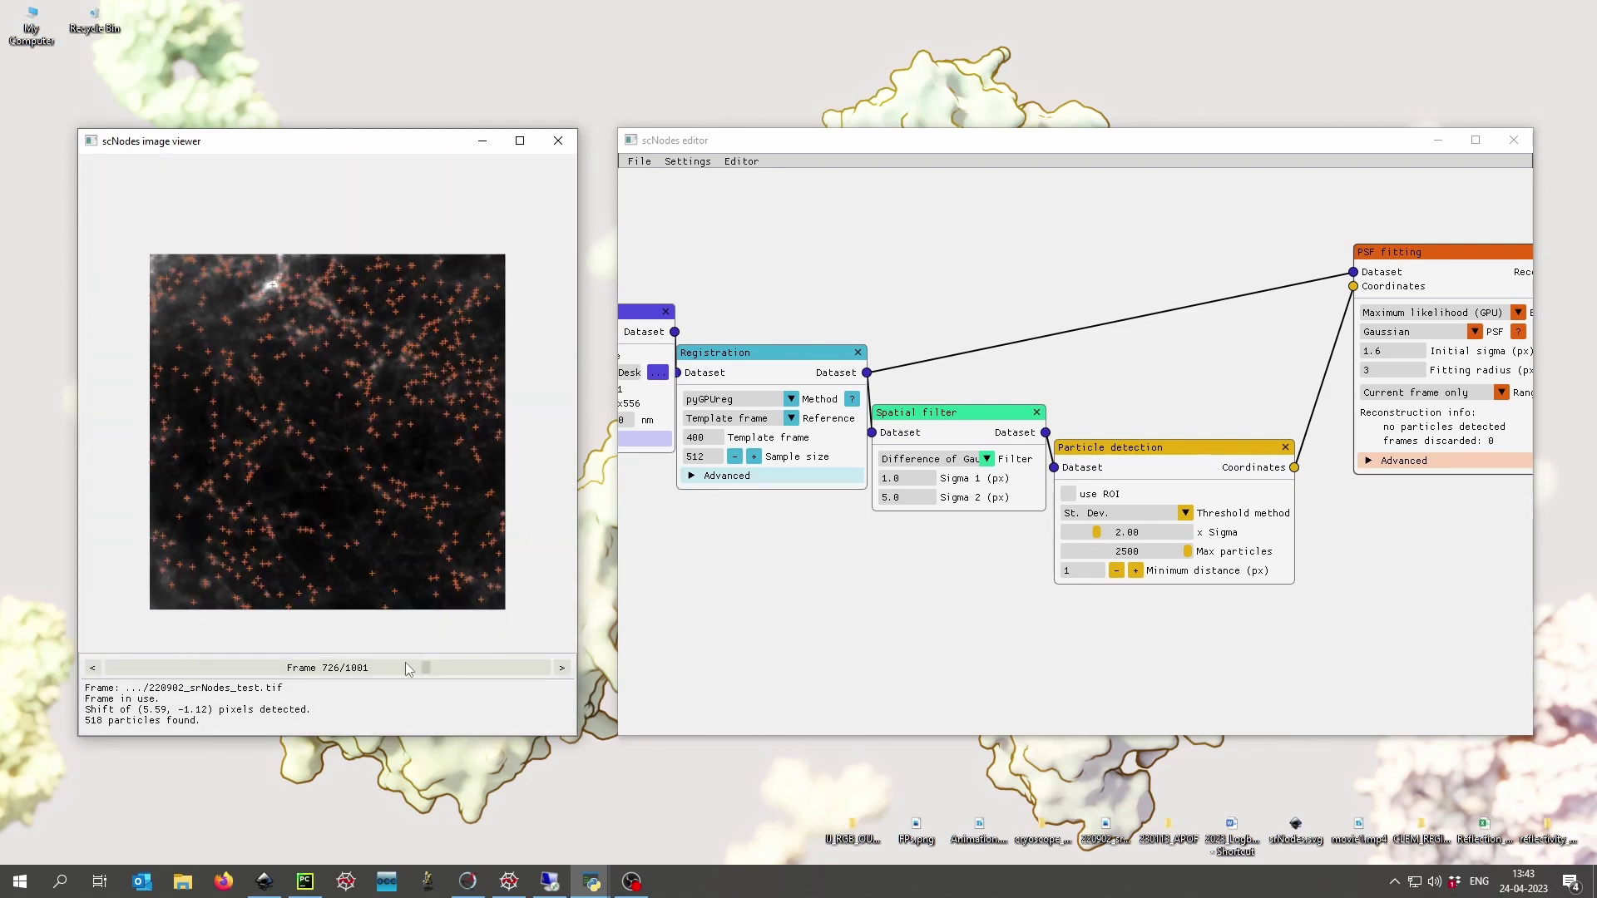
{"action": "mouse_move", "coordinate": [426, 667]}
{"action": "left_mouse_down"}
{"action": "mouse_move", "coordinate": [324, 664]}
{"action": "mouse_move", "coordinate": [481, 668]}
{"action": "mouse_move", "coordinate": [457, 665]}
{"action": "left_mouse_up"}
{"action": "scroll", "coordinate": [329, 499], "scroll_direction": "up", "scroll_amount": 3}
{"action": "scroll", "coordinate": [324, 479], "scroll_direction": "up", "scroll_amount": 3}
{"action": "scroll", "coordinate": [445, 481], "scroll_direction": "down", "scroll_amount": 6}
Step: Set the PSF fitting range to a random subset of 100 frames
{"action": "left_click_drag", "start_coordinate": [1221, 366], "coordinate": [960, 331]}
{"action": "left_click", "coordinate": [1081, 413]}
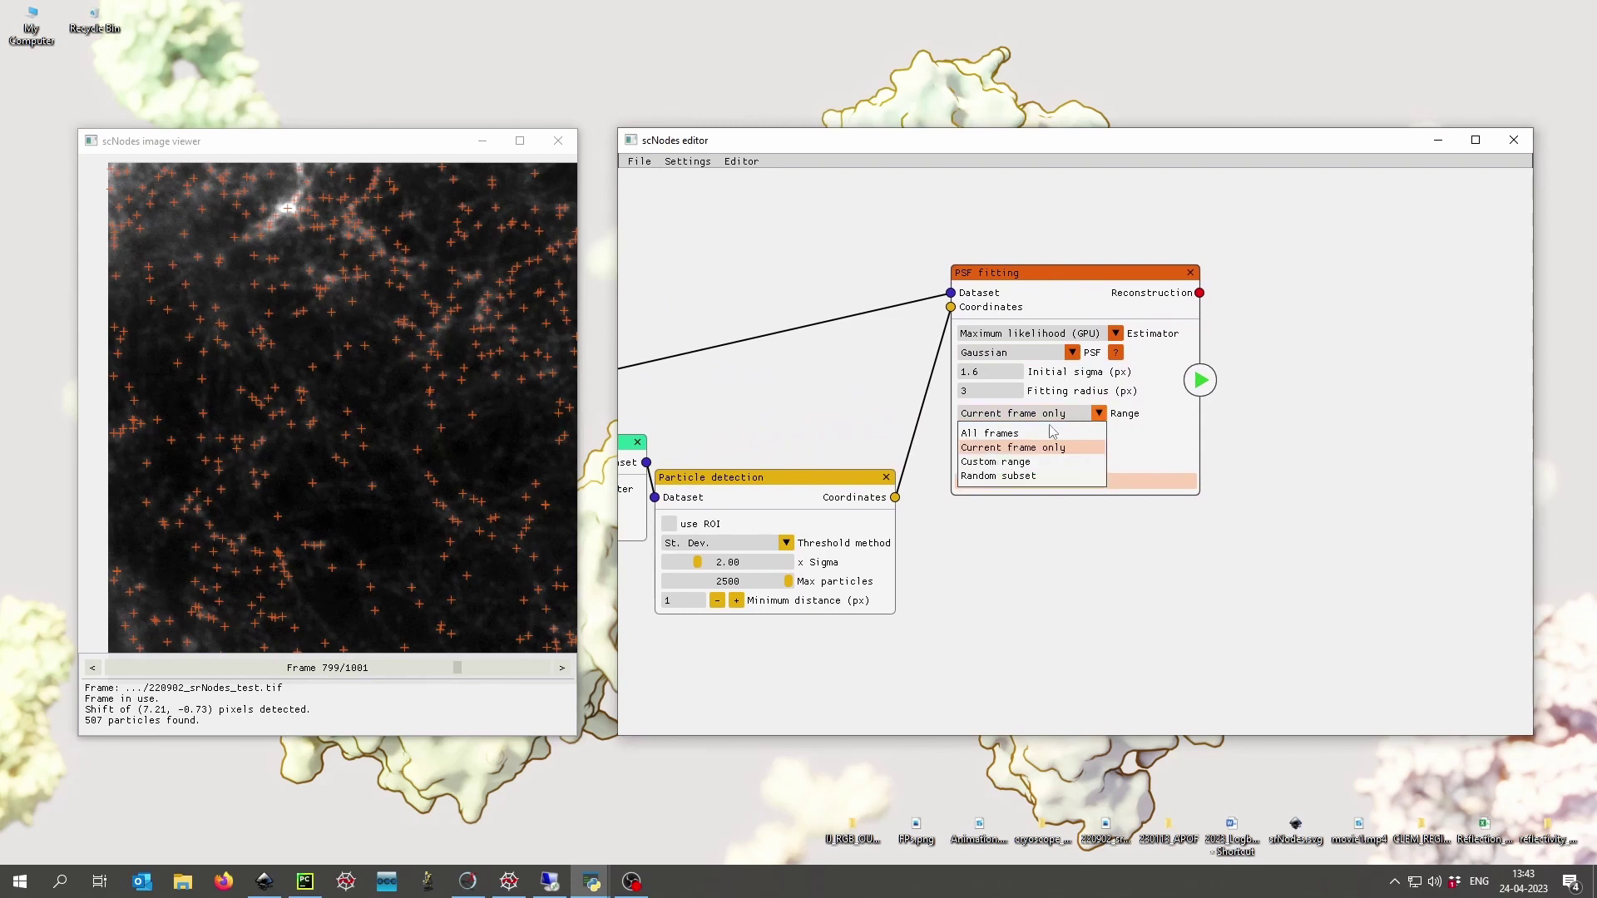
{"action": "left_click", "coordinate": [1001, 476]}
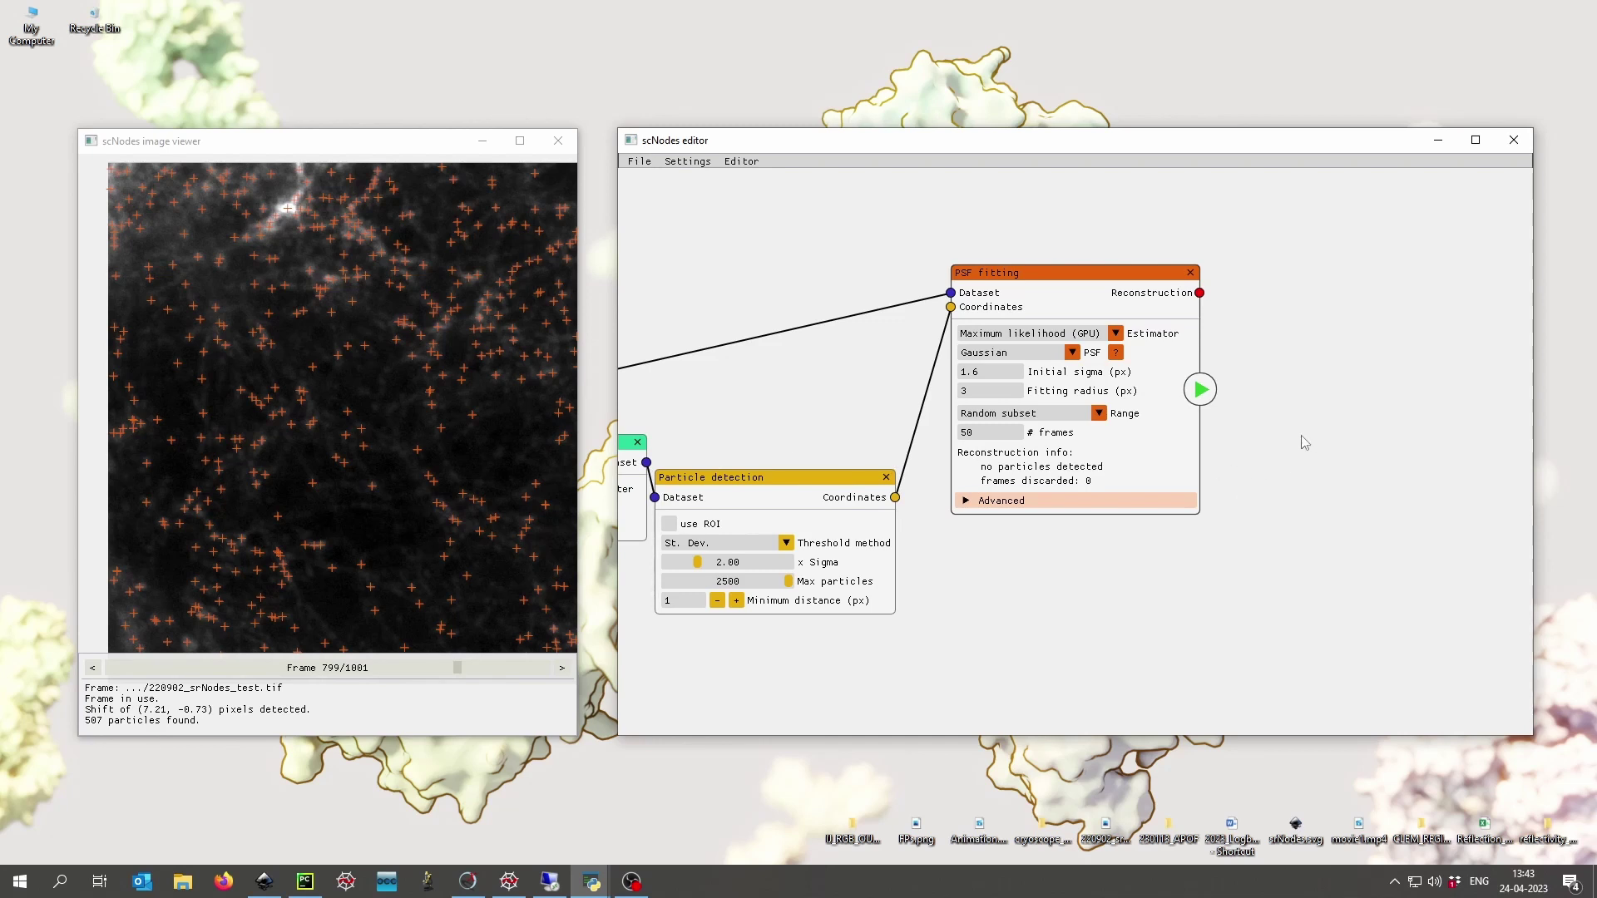
{"action": "left_click_drag", "start_coordinate": [1304, 443], "coordinate": [1265, 444]}
{"action": "left_click", "coordinate": [954, 435]}
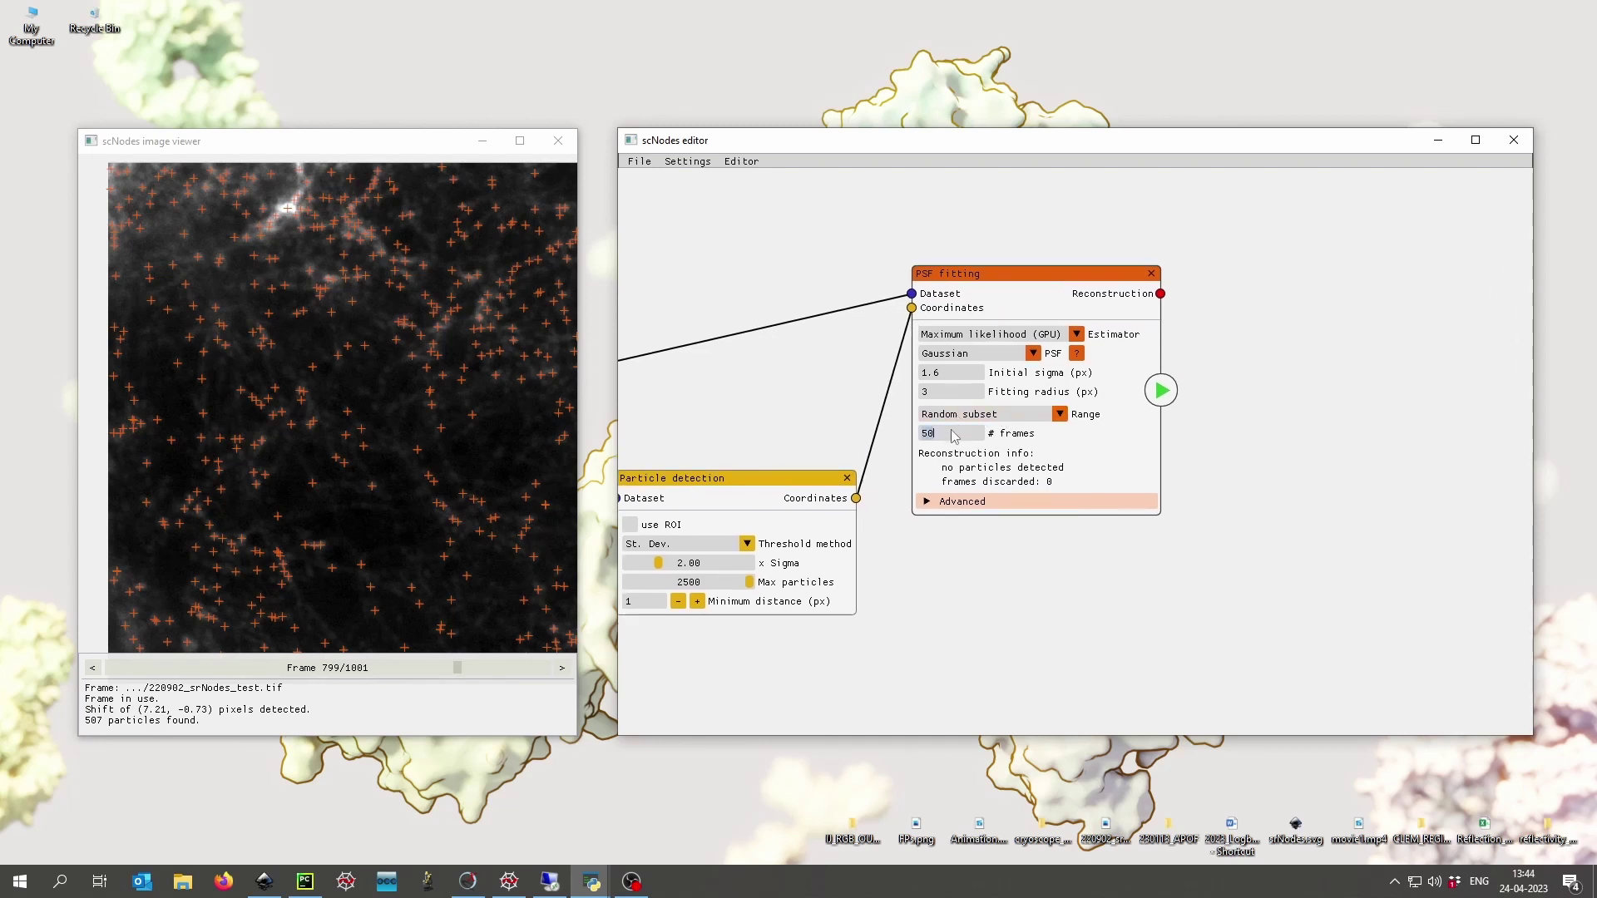
{"action": "left_click_drag", "start_coordinate": [852, 636], "coordinate": [1108, 591]}
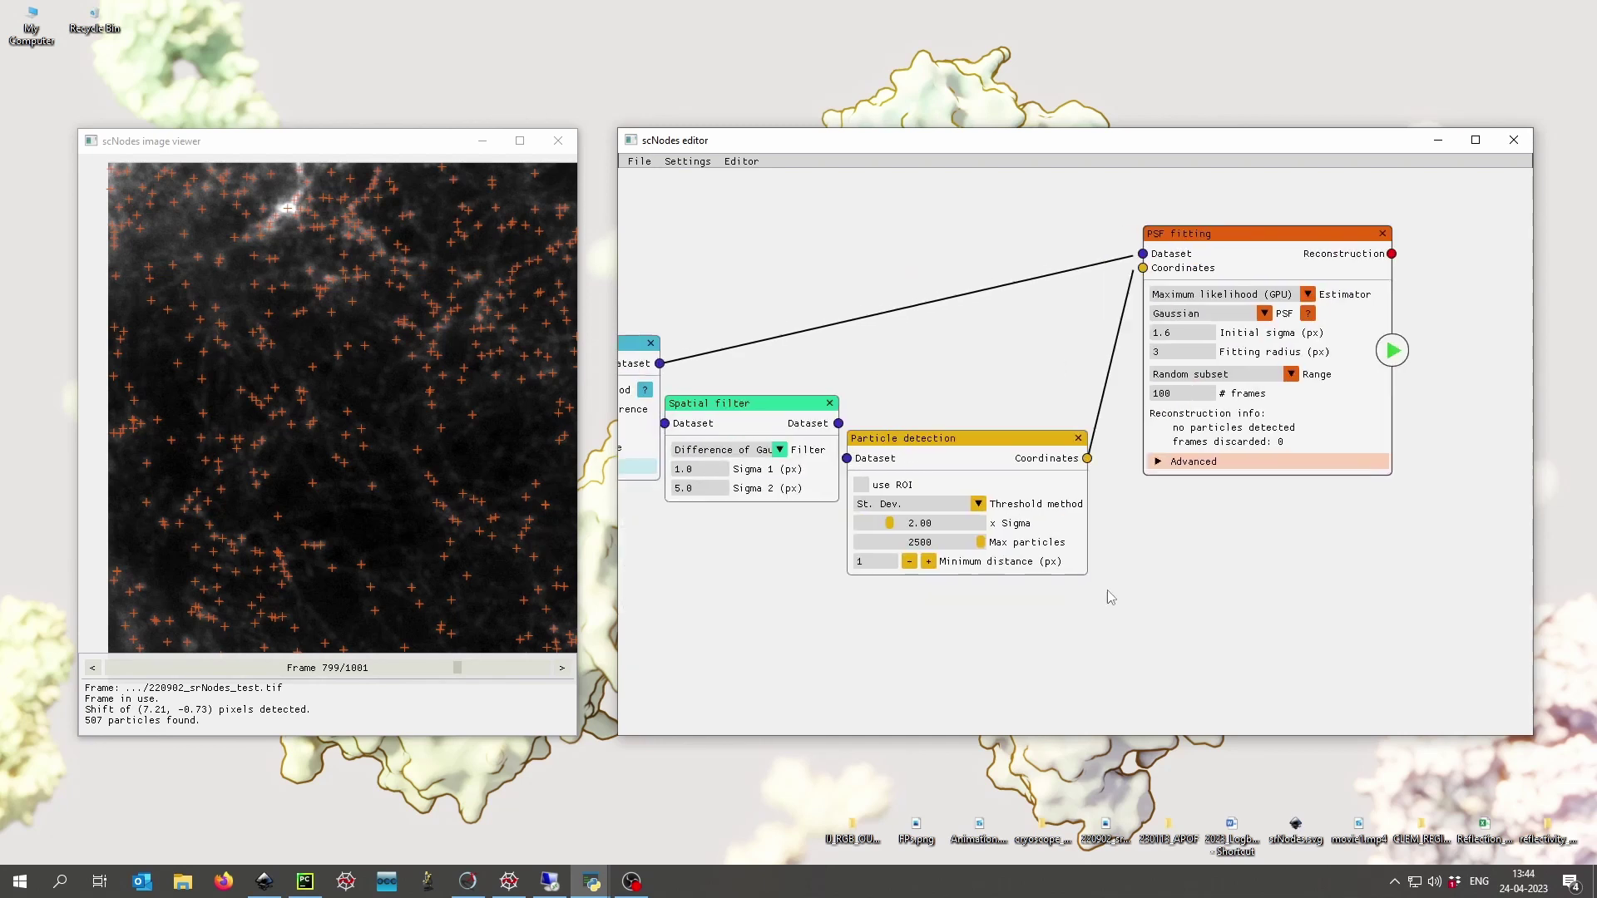
Step: Focus the PSF fitting node so its output stays in the image viewer while other nodes are edited
{"action": "left_click_drag", "start_coordinate": [688, 507], "coordinate": [957, 595]}
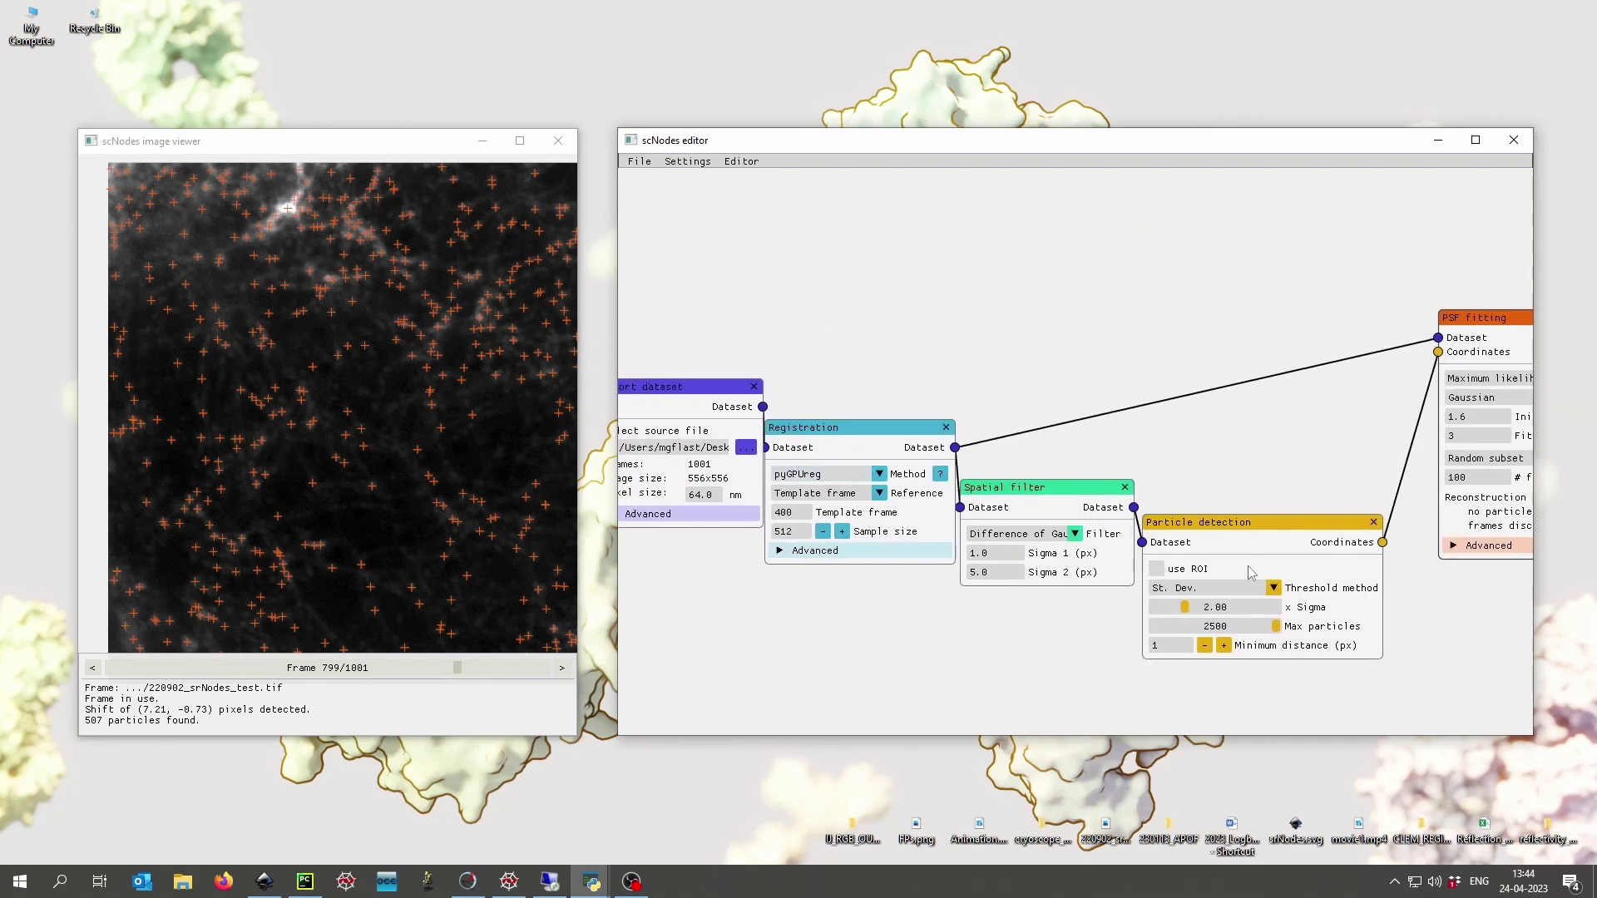
{"action": "left_click_drag", "start_coordinate": [1287, 467], "coordinate": [1119, 395]}
{"action": "left_click_drag", "start_coordinate": [1164, 280], "coordinate": [1077, 293]}
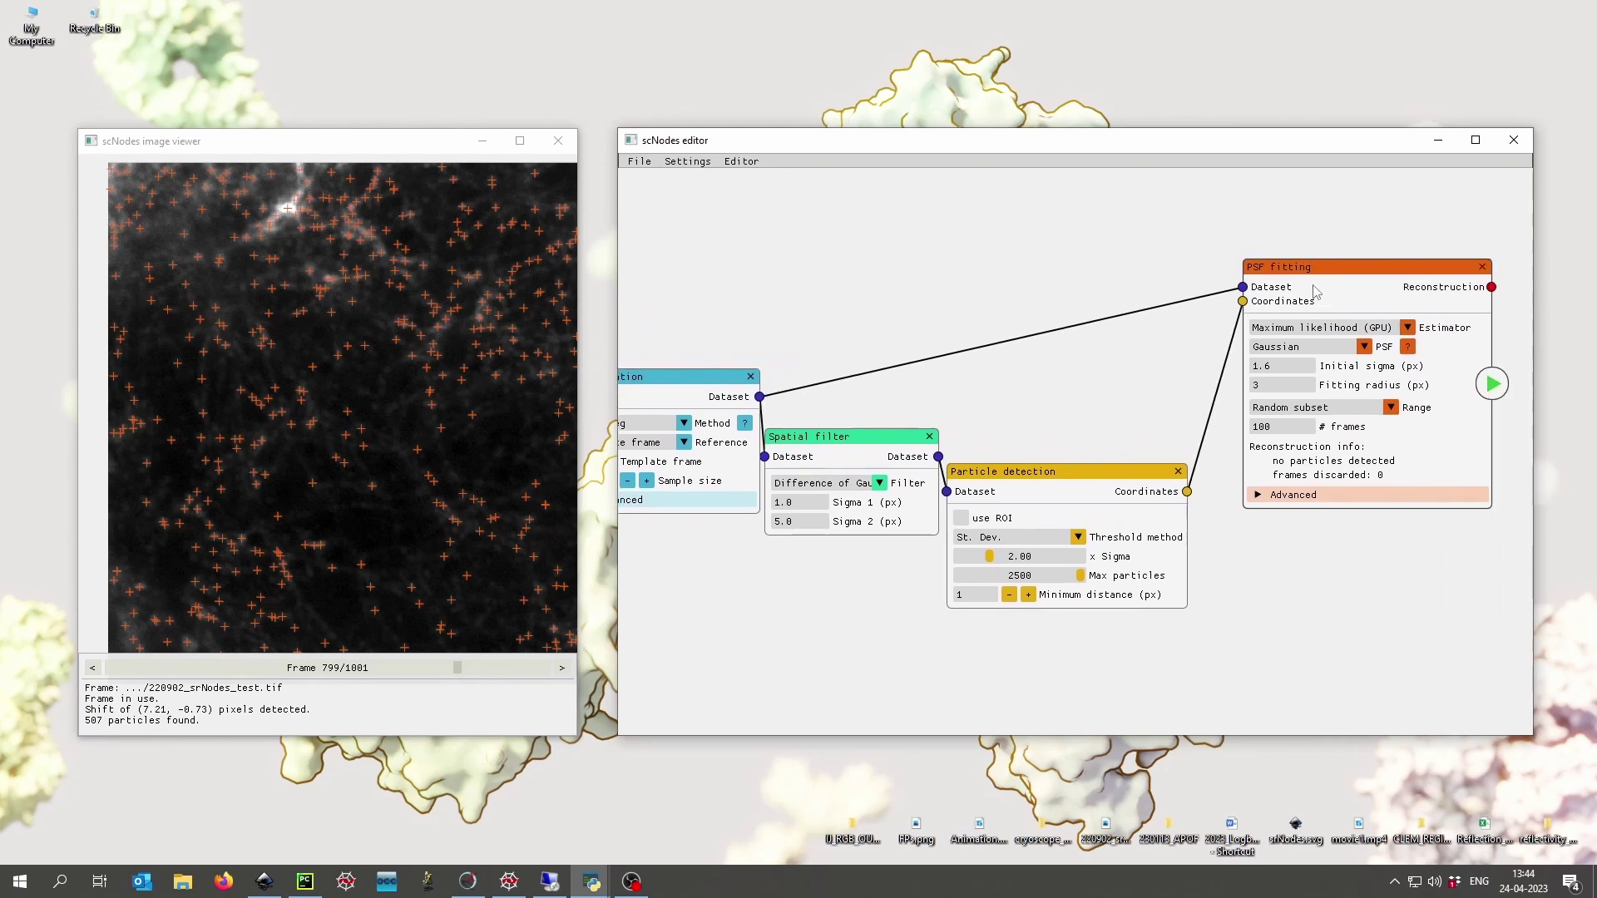
{"action": "right_click", "coordinate": [1316, 291]}
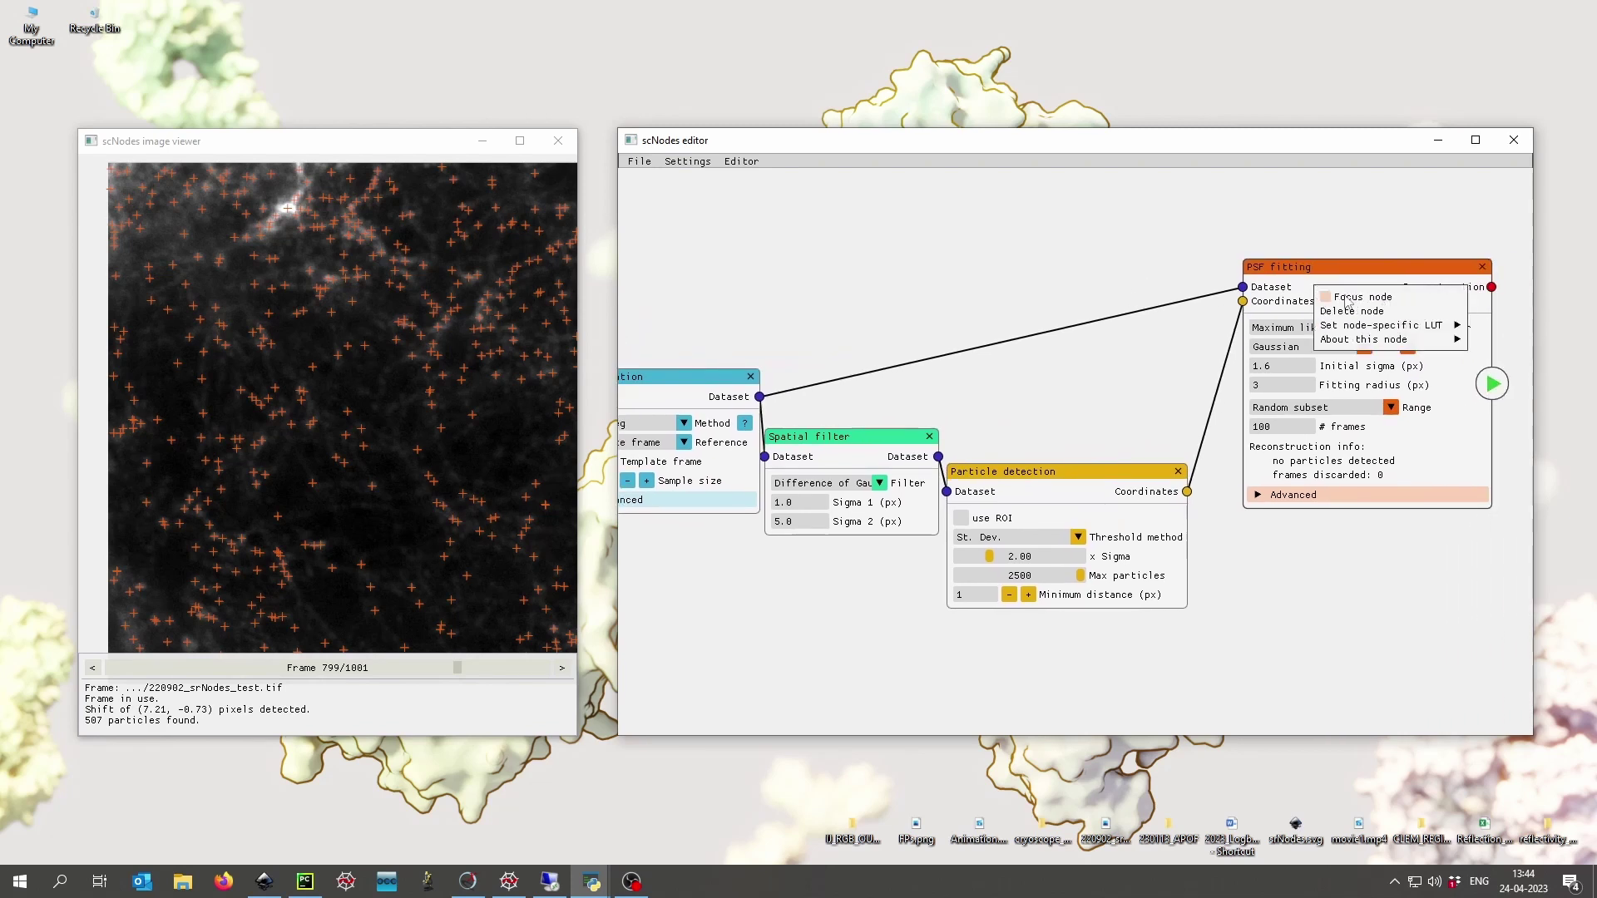
{"action": "left_click", "coordinate": [1329, 298]}
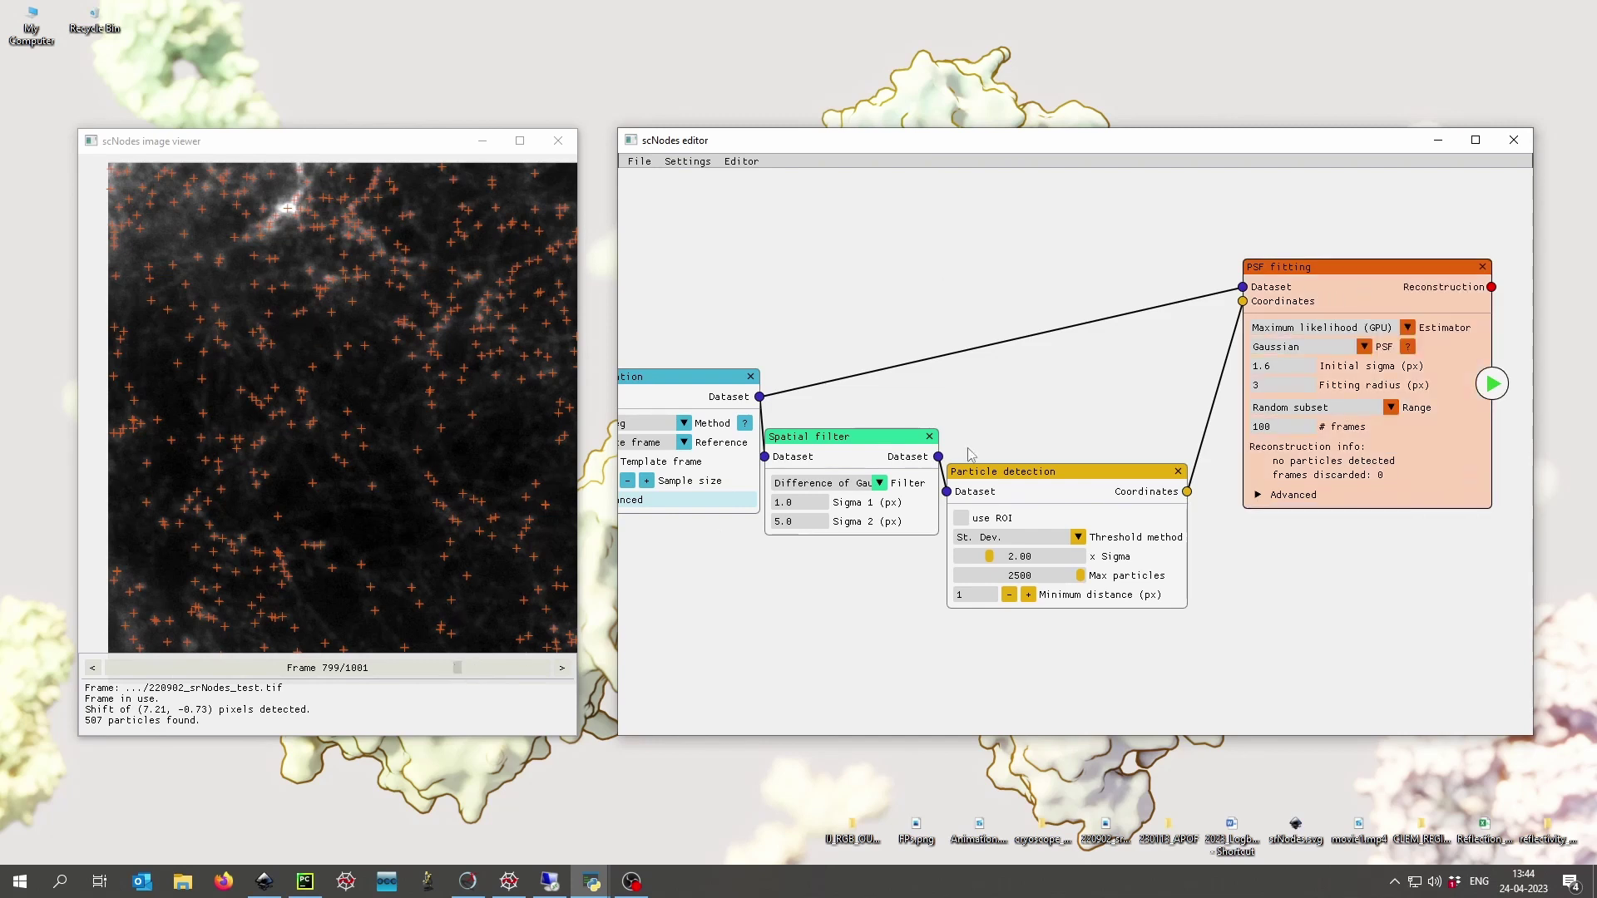
Step: Set the particle detection threshold to 1 x Sigma and check the fitted particles on frame 1000
{"action": "left_click_drag", "start_coordinate": [1214, 376], "coordinate": [1054, 380]}
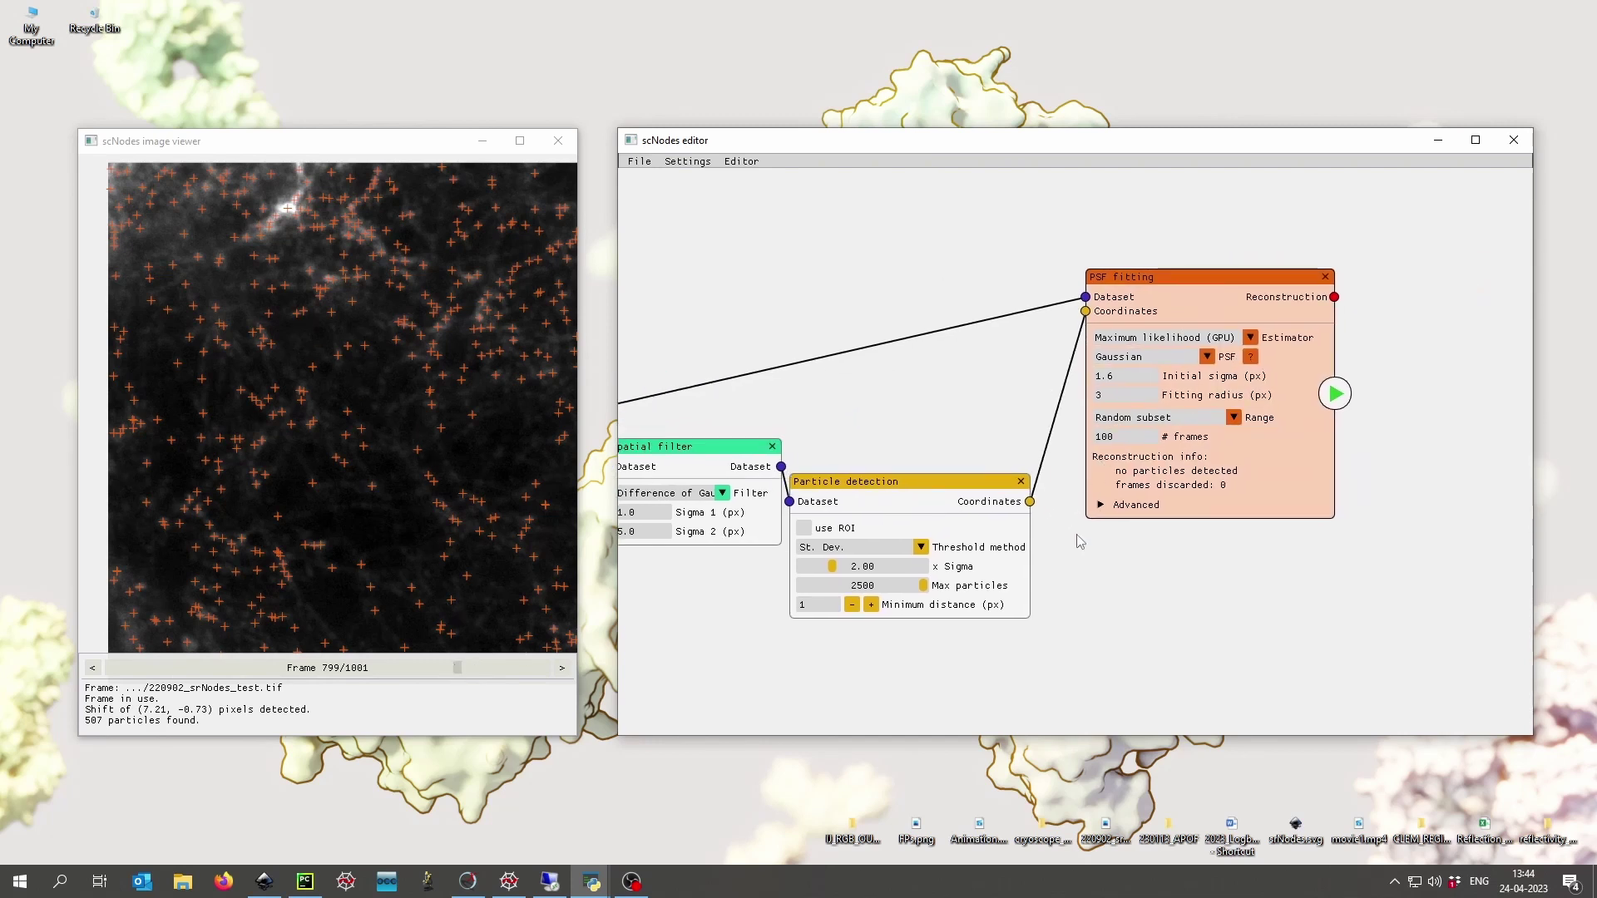
{"action": "left_click_drag", "start_coordinate": [1079, 542], "coordinate": [1237, 510]}
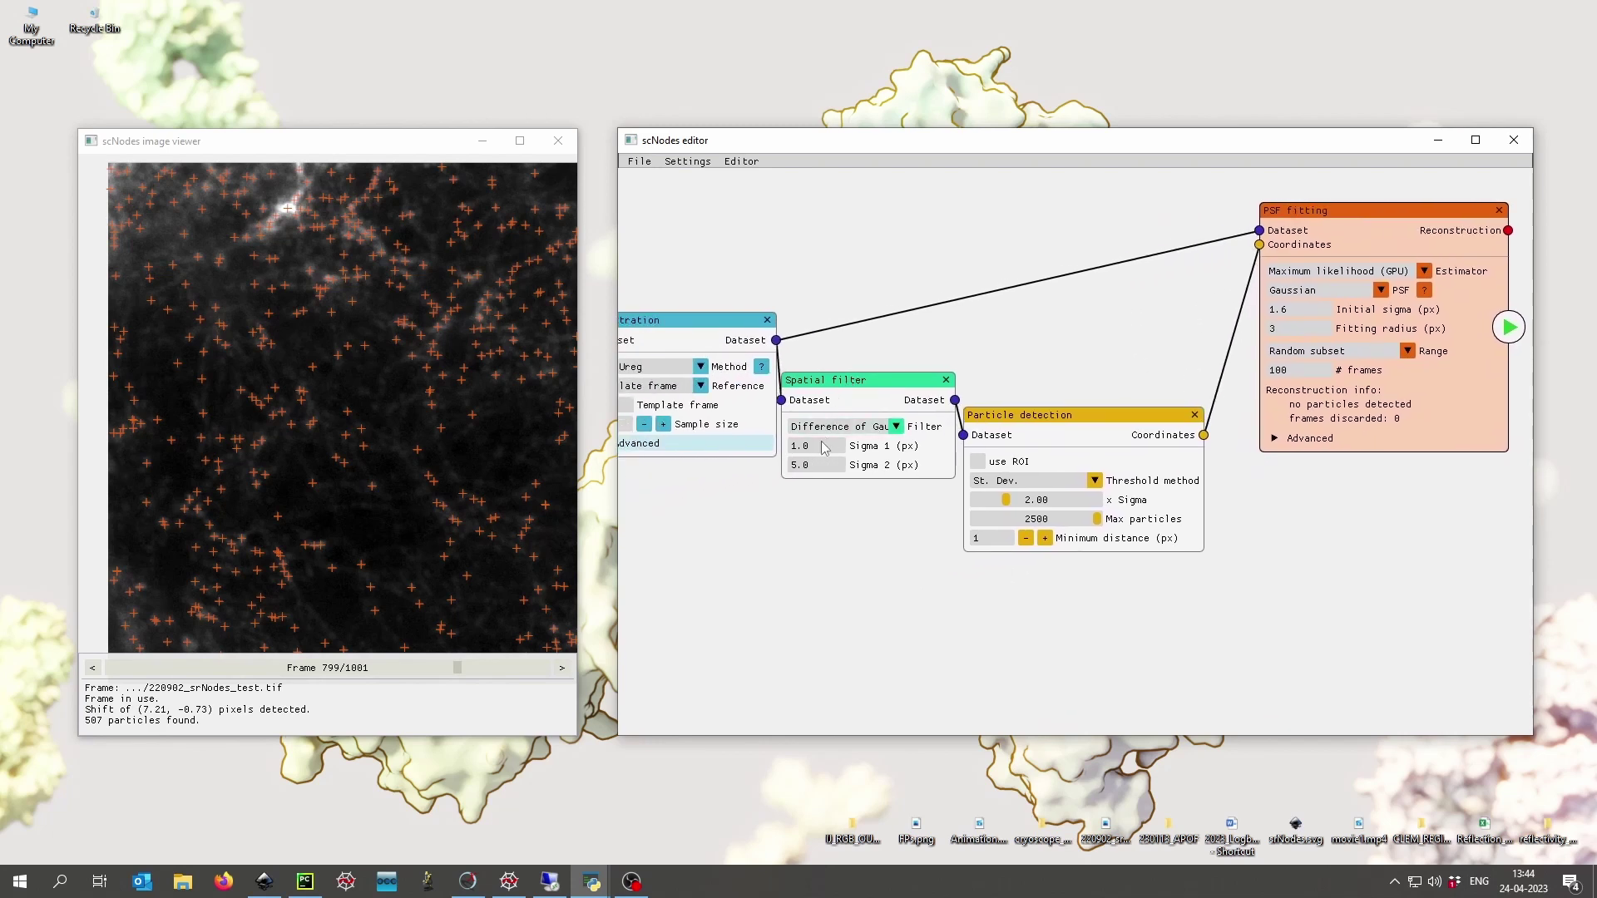
{"action": "double_click", "coordinate": [1032, 503]}
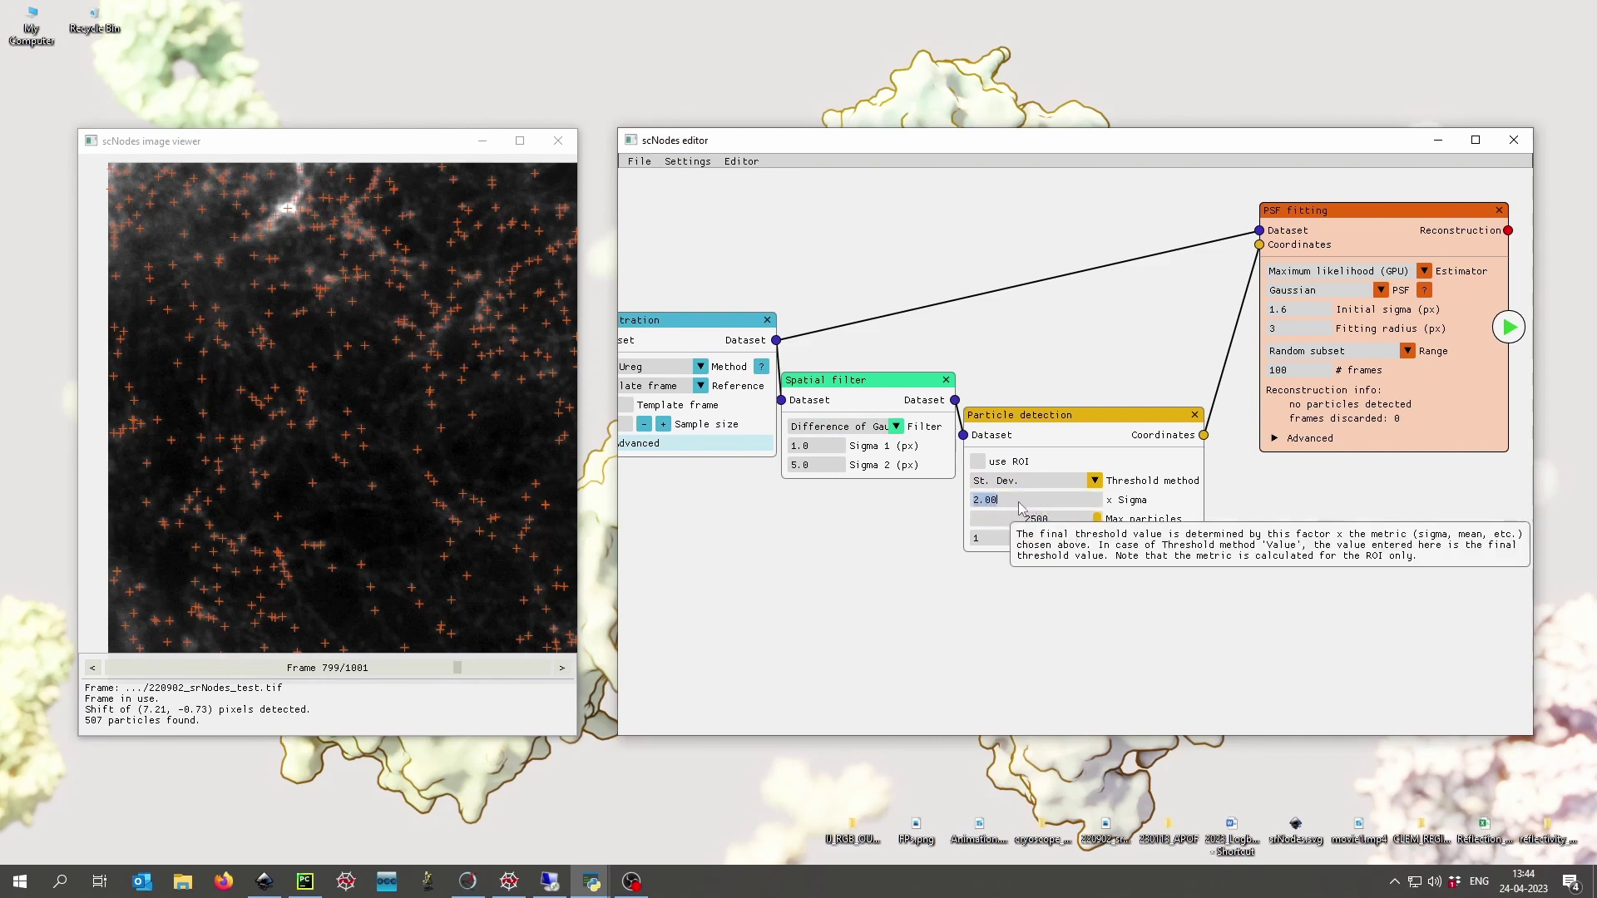
{"action": "type", "text": "1"}
{"action": "key", "text": "Return"}
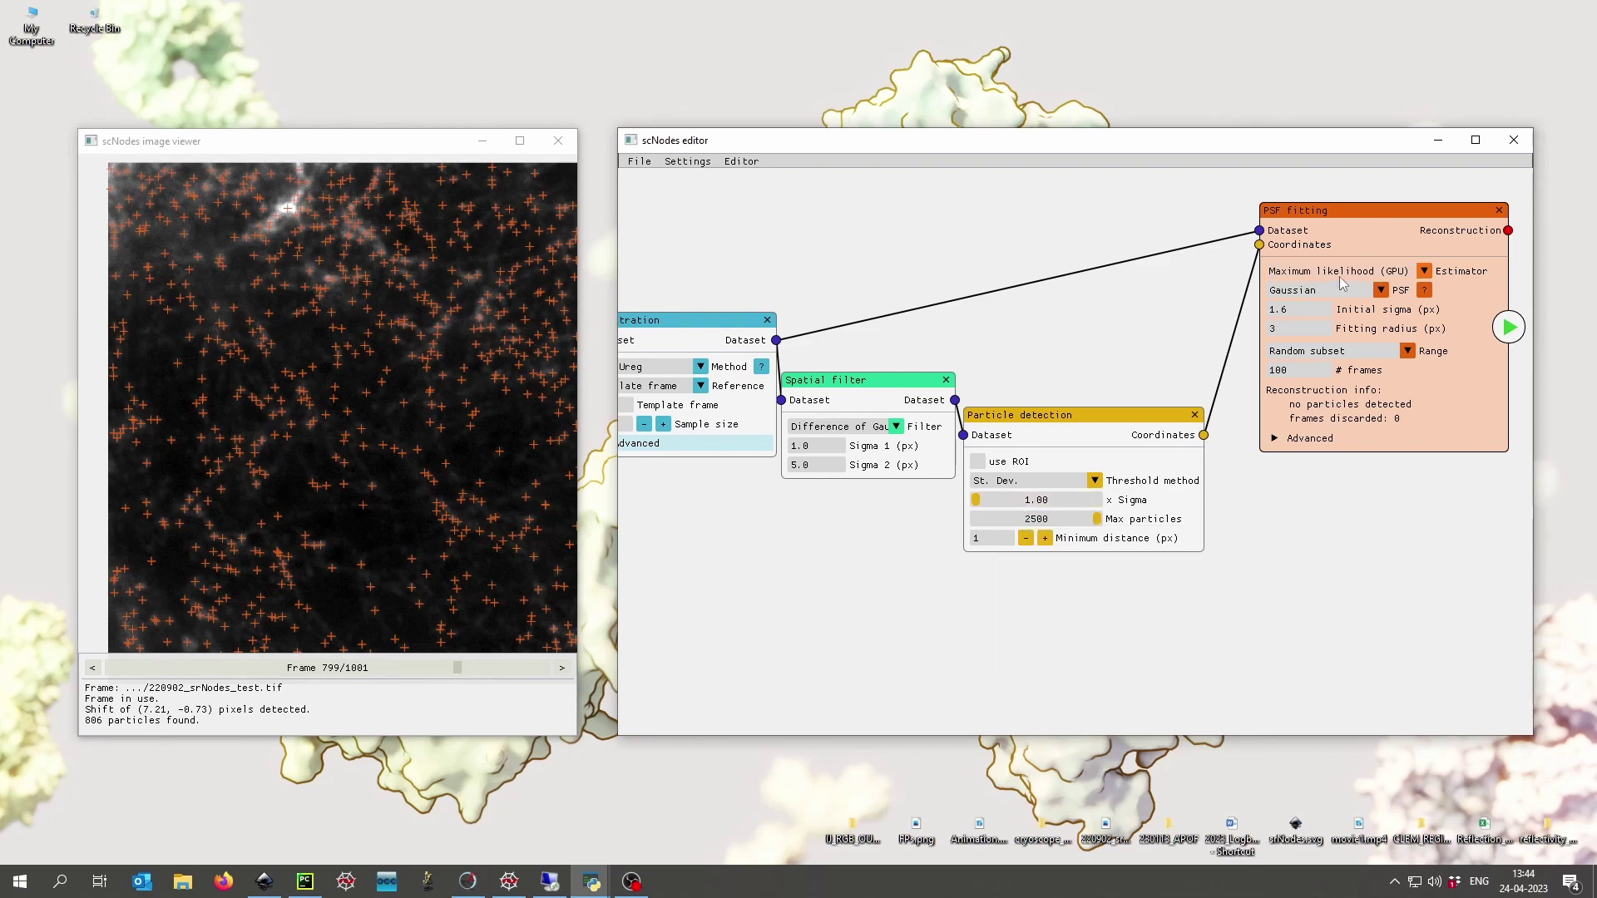
{"action": "left_click_drag", "start_coordinate": [423, 389], "coordinate": [407, 391]}
{"action": "left_click_drag", "start_coordinate": [458, 664], "coordinate": [556, 665]}
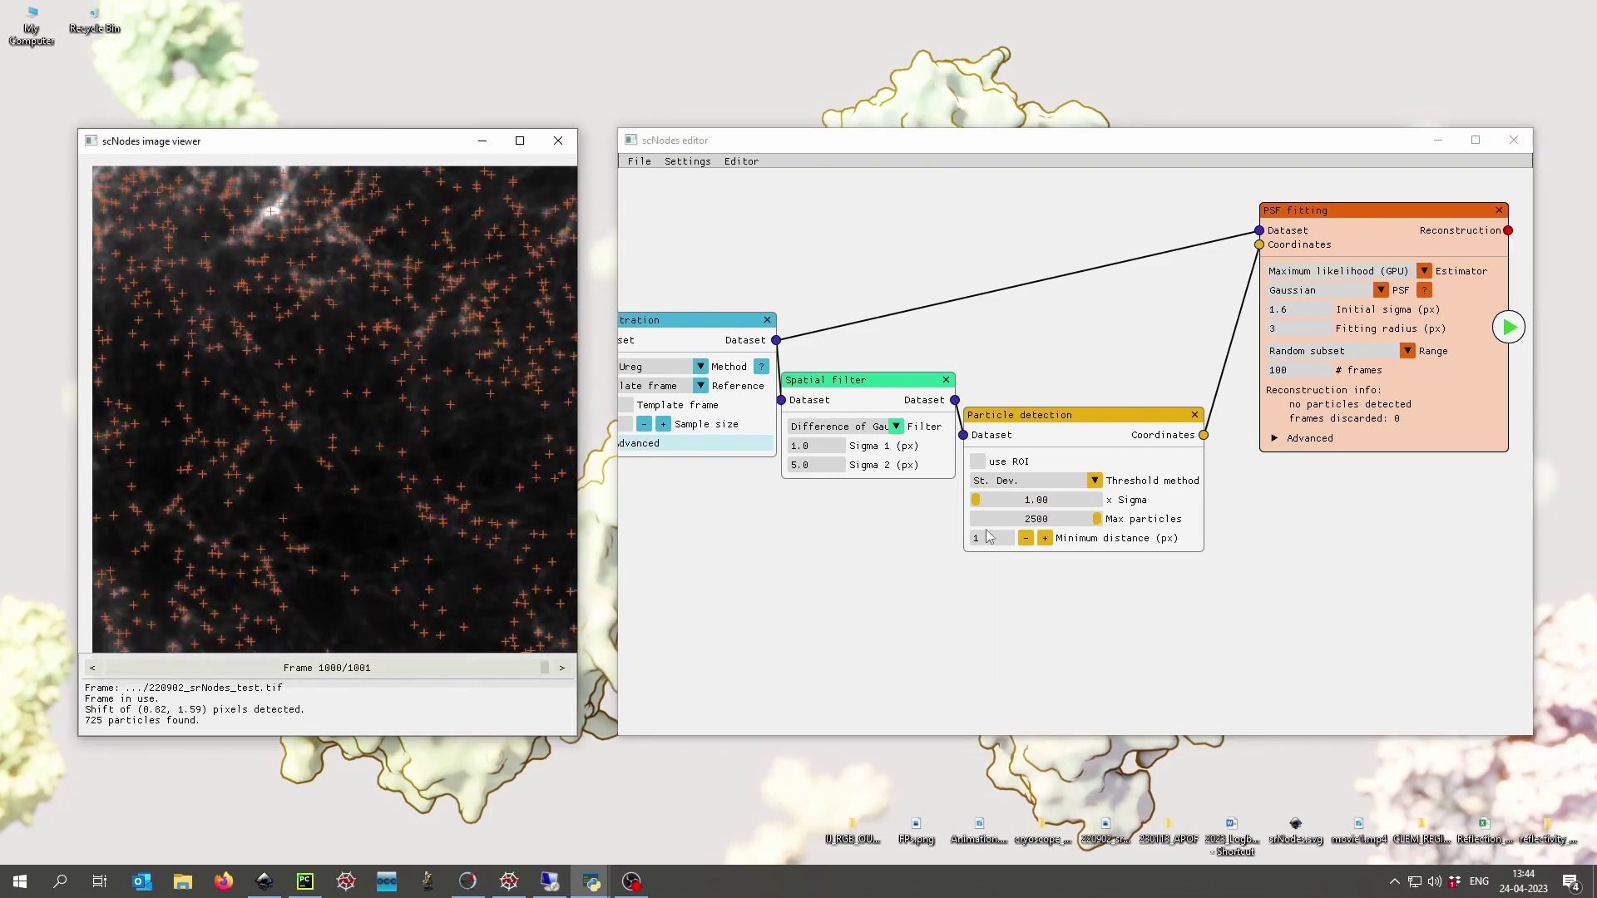
Step: Try a particle detection threshold of 2.64 x Sigma, and set it back to 1
{"action": "left_click_drag", "start_coordinate": [977, 505], "coordinate": [1022, 502]}
{"action": "left_click", "coordinate": [996, 503], "text": "ctrl"}
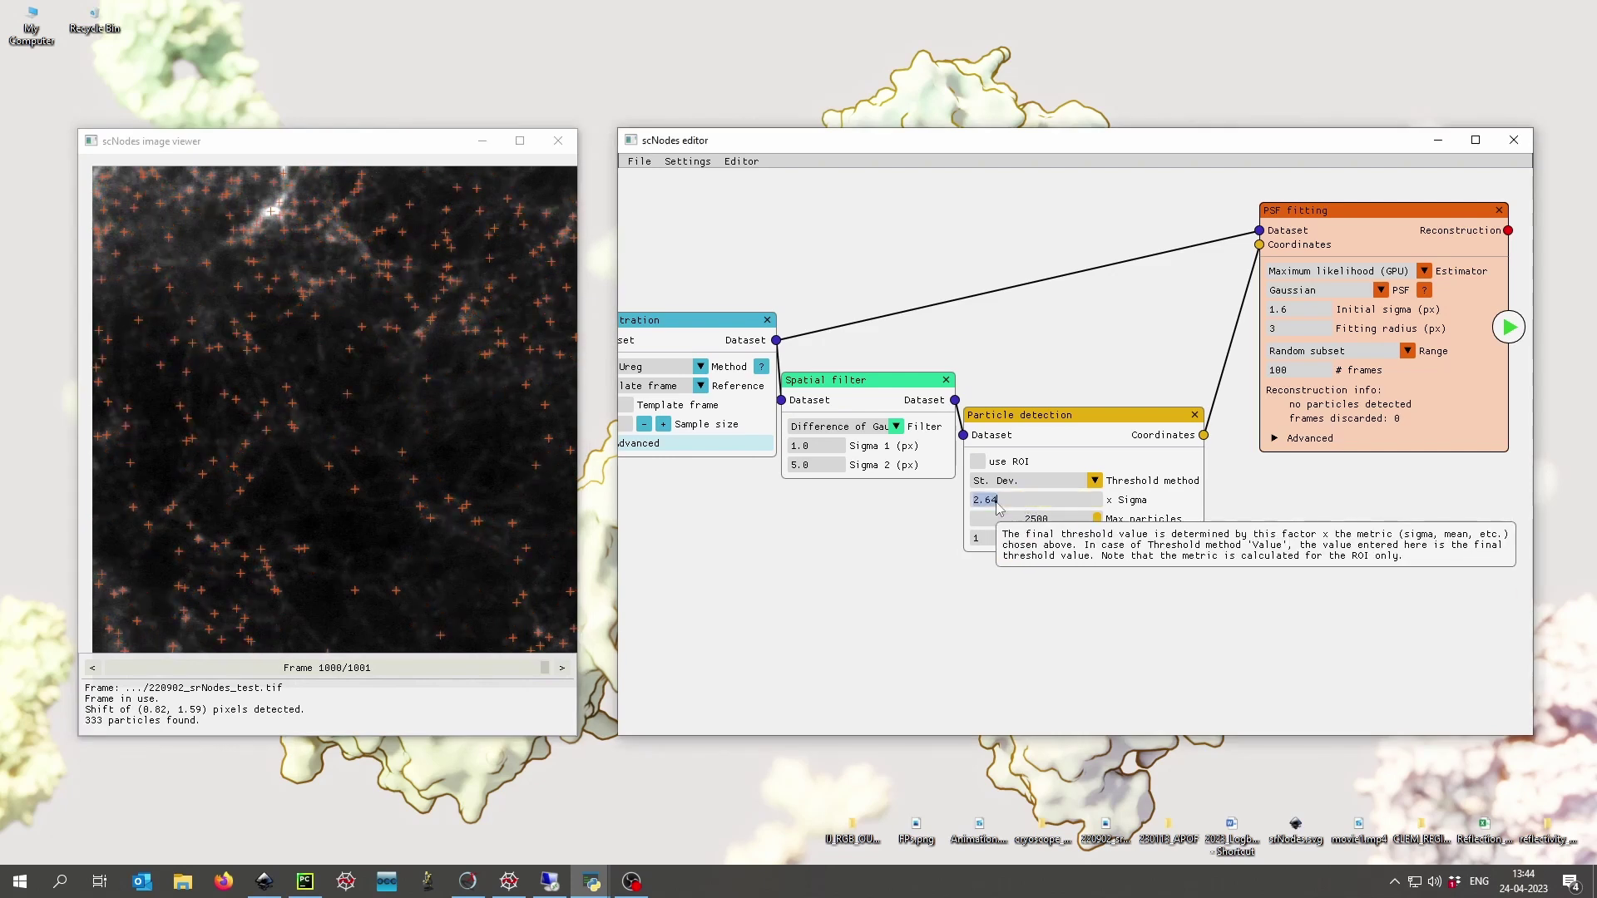
{"action": "type", "text": "1"}
{"action": "left_click", "coordinate": [1354, 600]}
Step: Remove the focus from the PSF fitting node and run the fit on the random subset of frames
{"action": "left_click_drag", "start_coordinate": [1341, 524], "coordinate": [962, 586]}
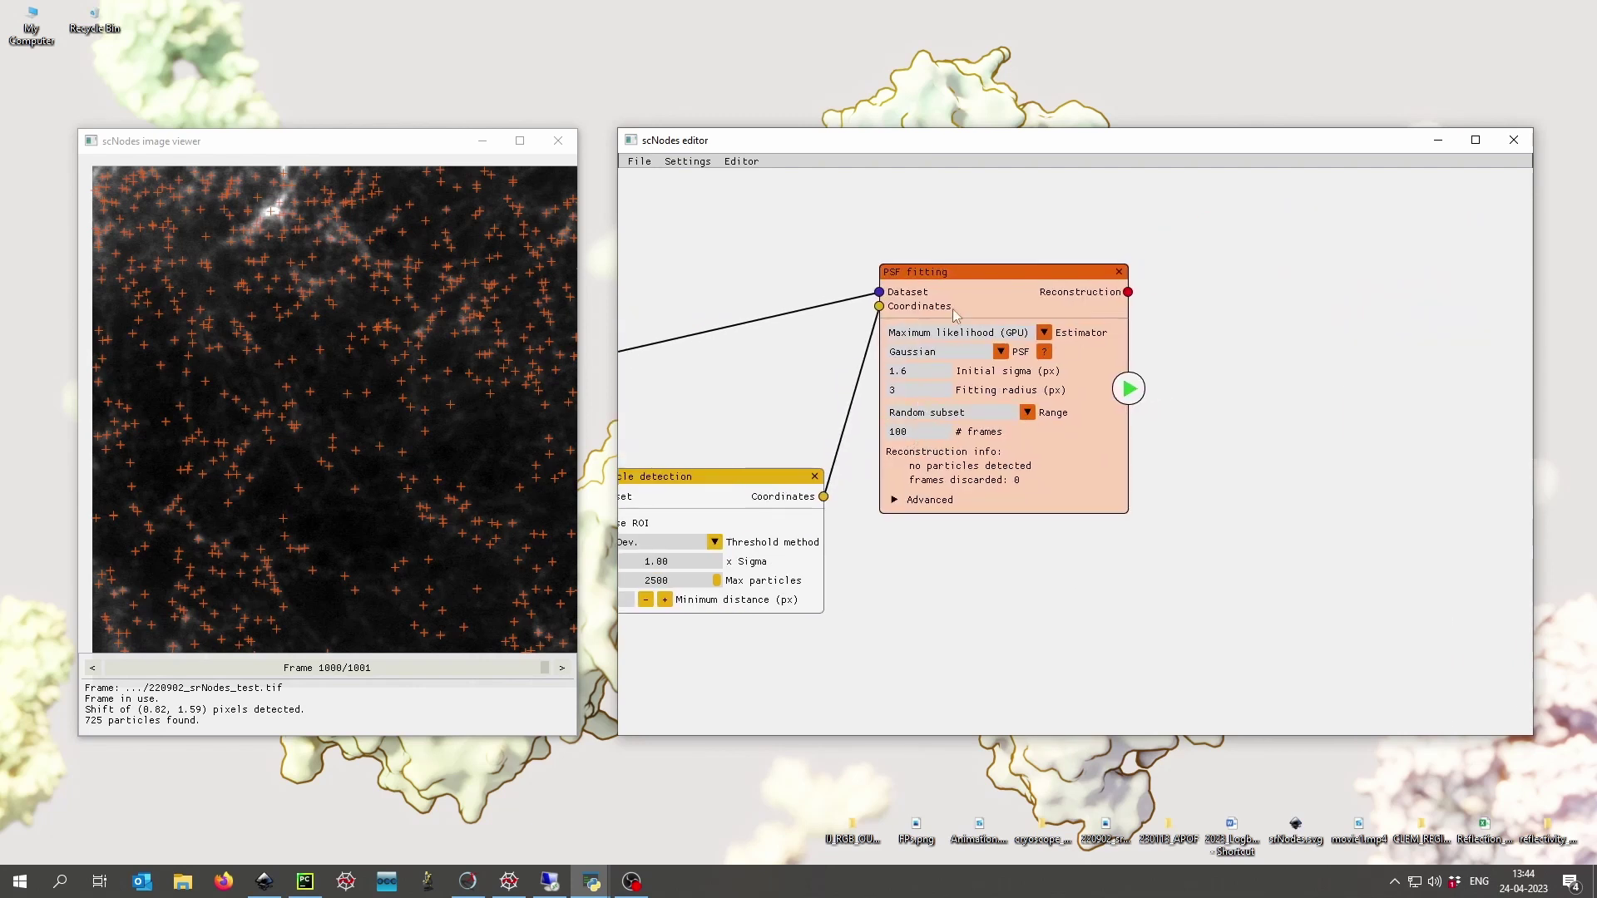
{"action": "right_click", "coordinate": [982, 300]}
{"action": "left_click", "coordinate": [1023, 306]}
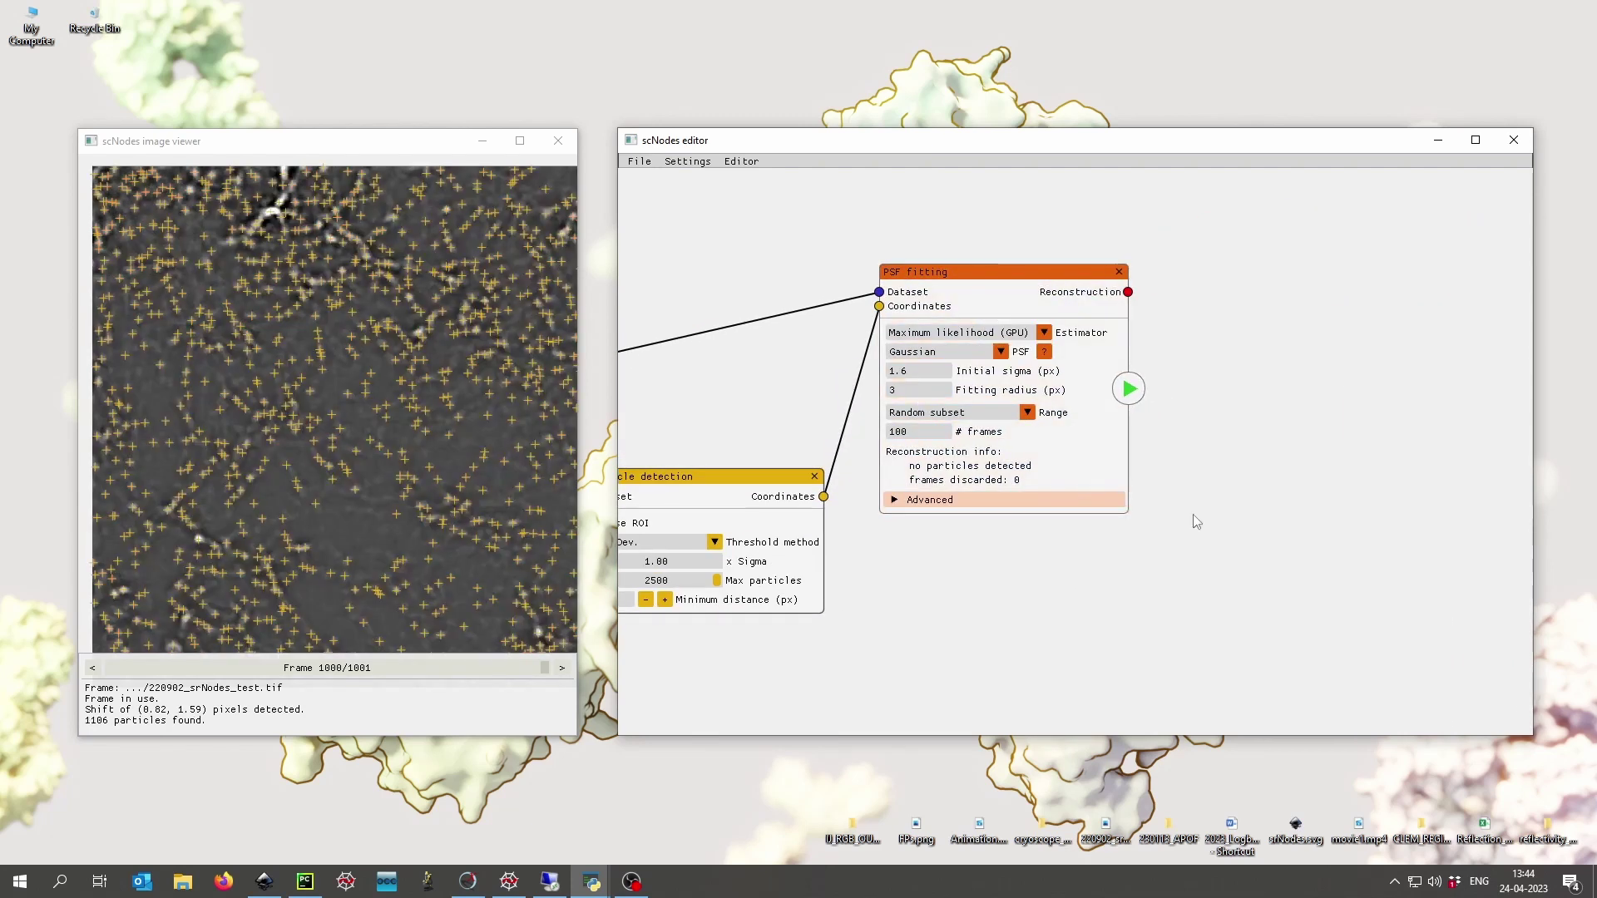
{"action": "left_click", "coordinate": [1096, 377]}
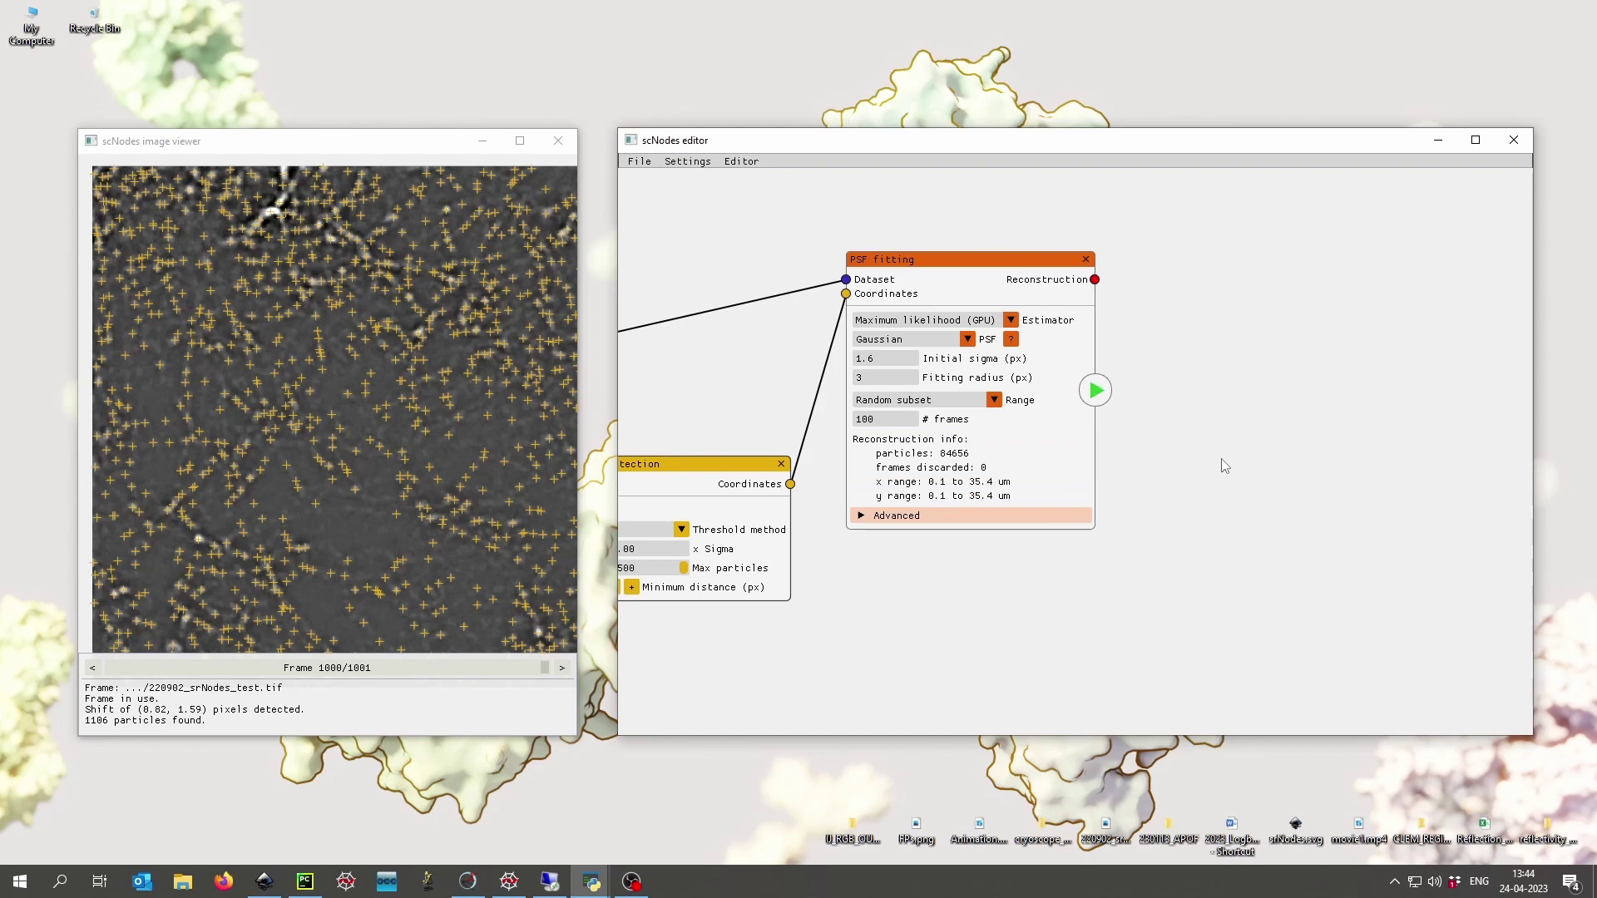
Step: Add a Render reconstruction node beside the PSF fitting node and connect the fitted reconstruction output to its input
{"action": "right_click", "coordinate": [1086, 331]}
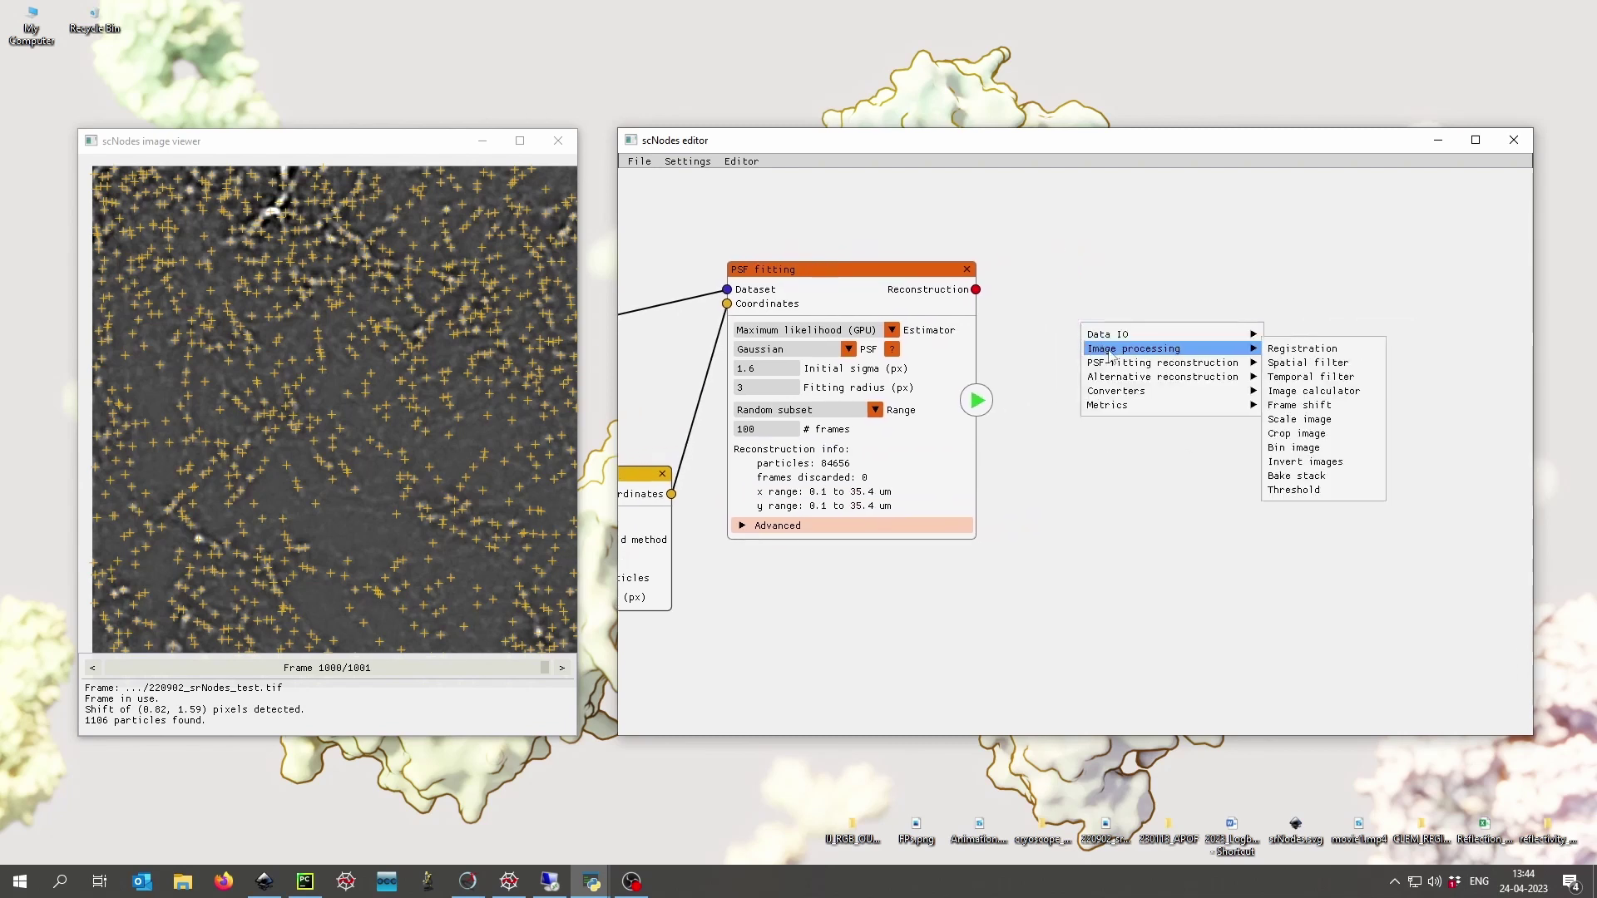
{"action": "mouse_move", "coordinate": [1181, 363]}
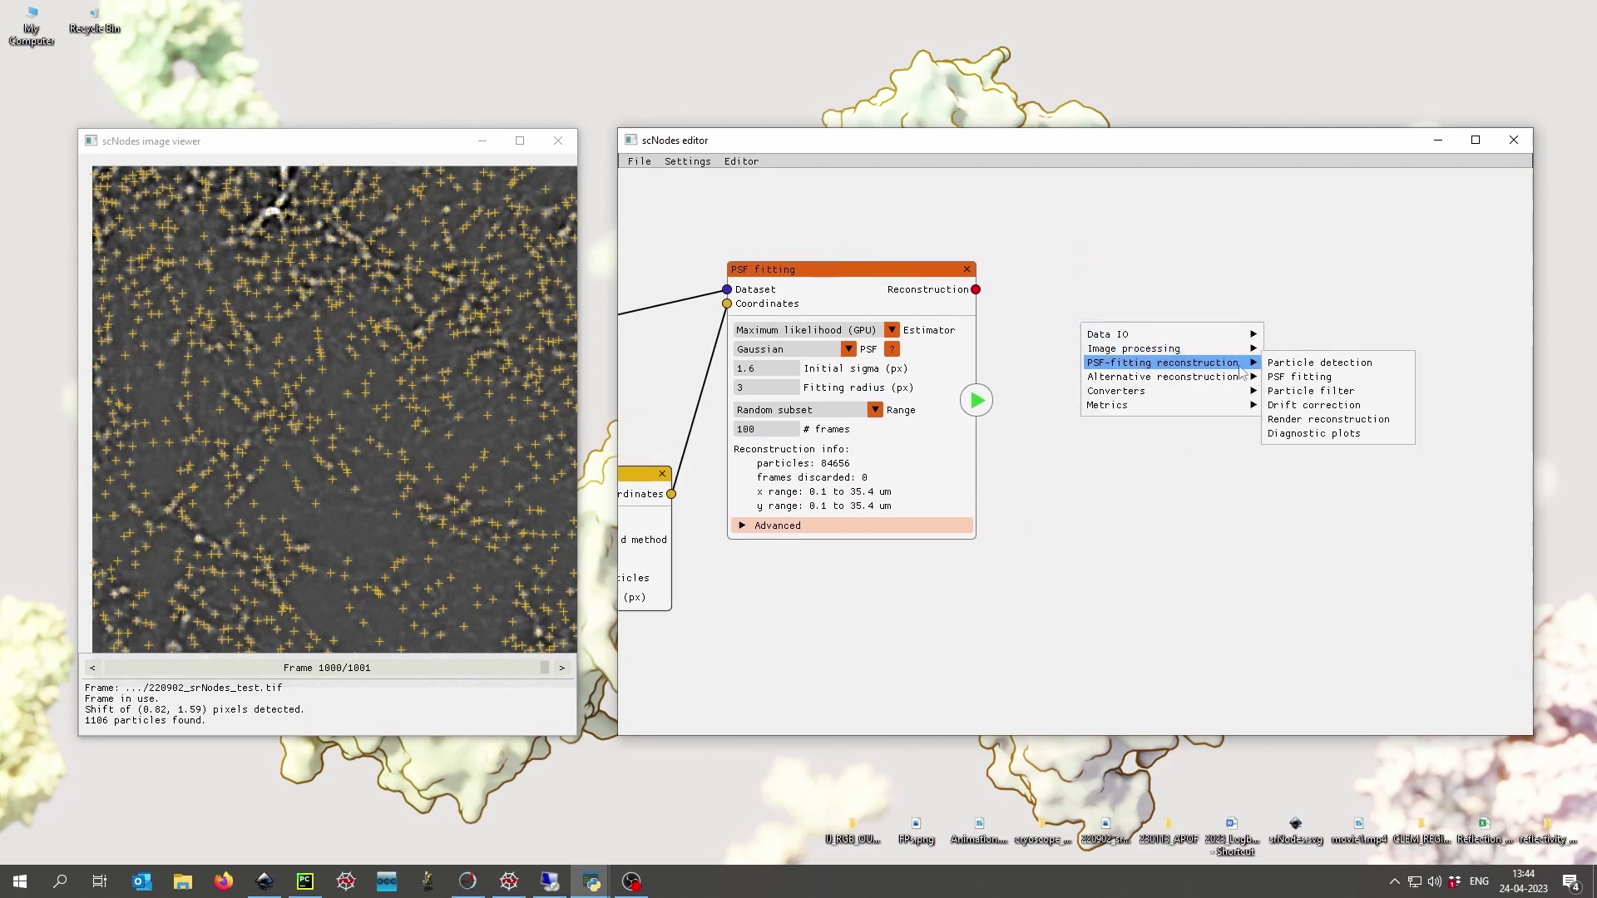
{"action": "left_click", "coordinate": [1341, 424]}
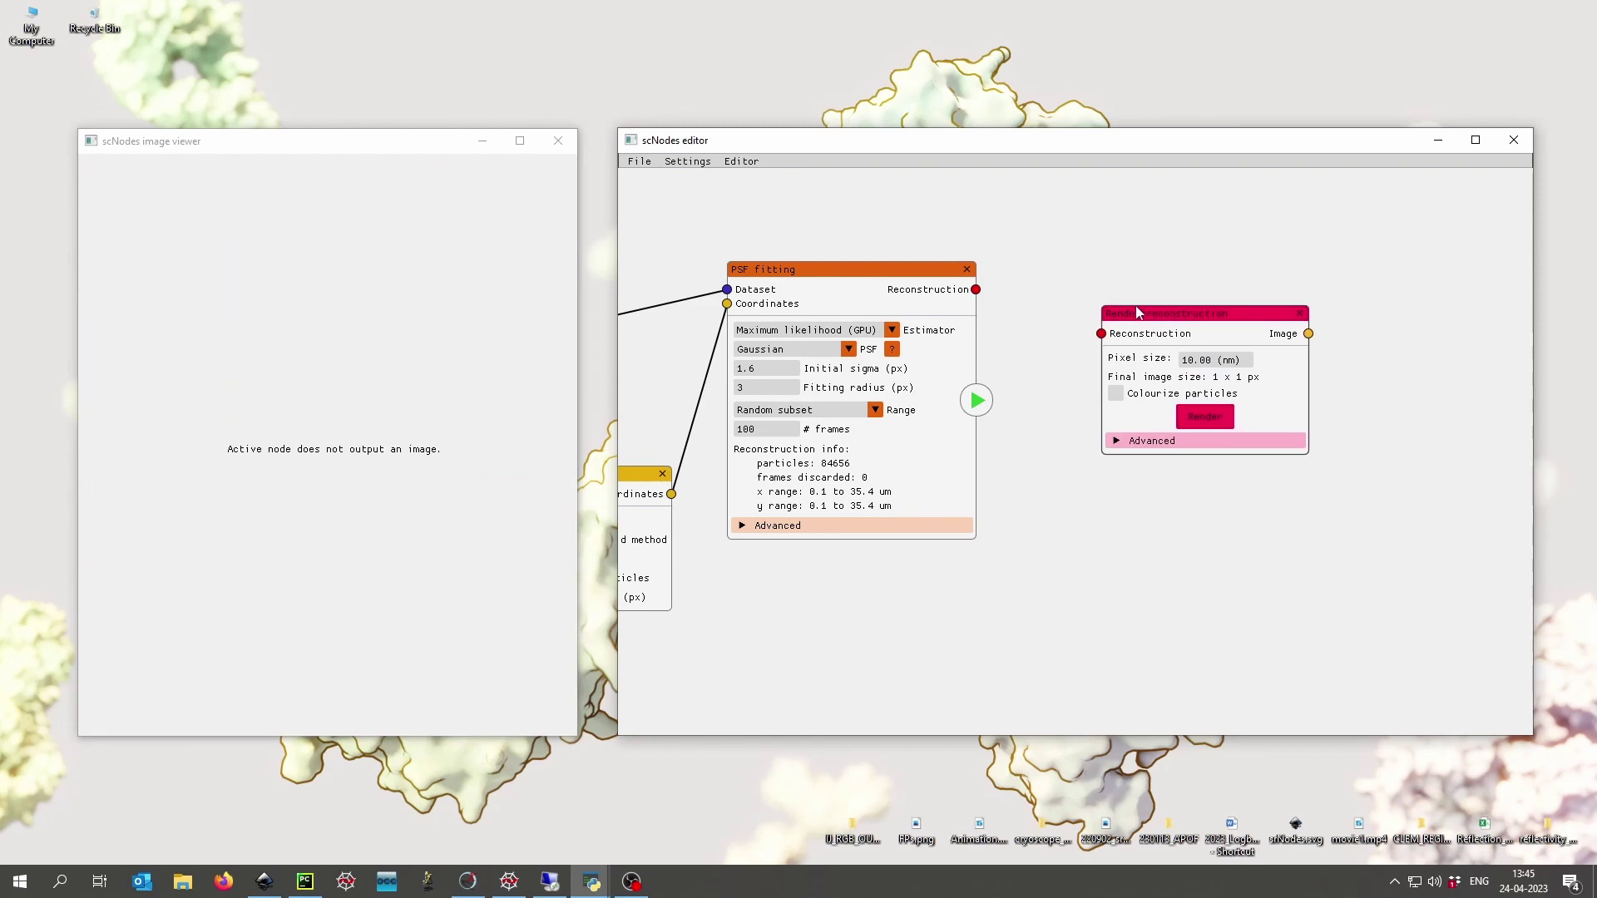
{"action": "left_click", "coordinate": [1105, 323]}
{"action": "left_click_drag", "start_coordinate": [976, 289], "coordinate": [1105, 323]}
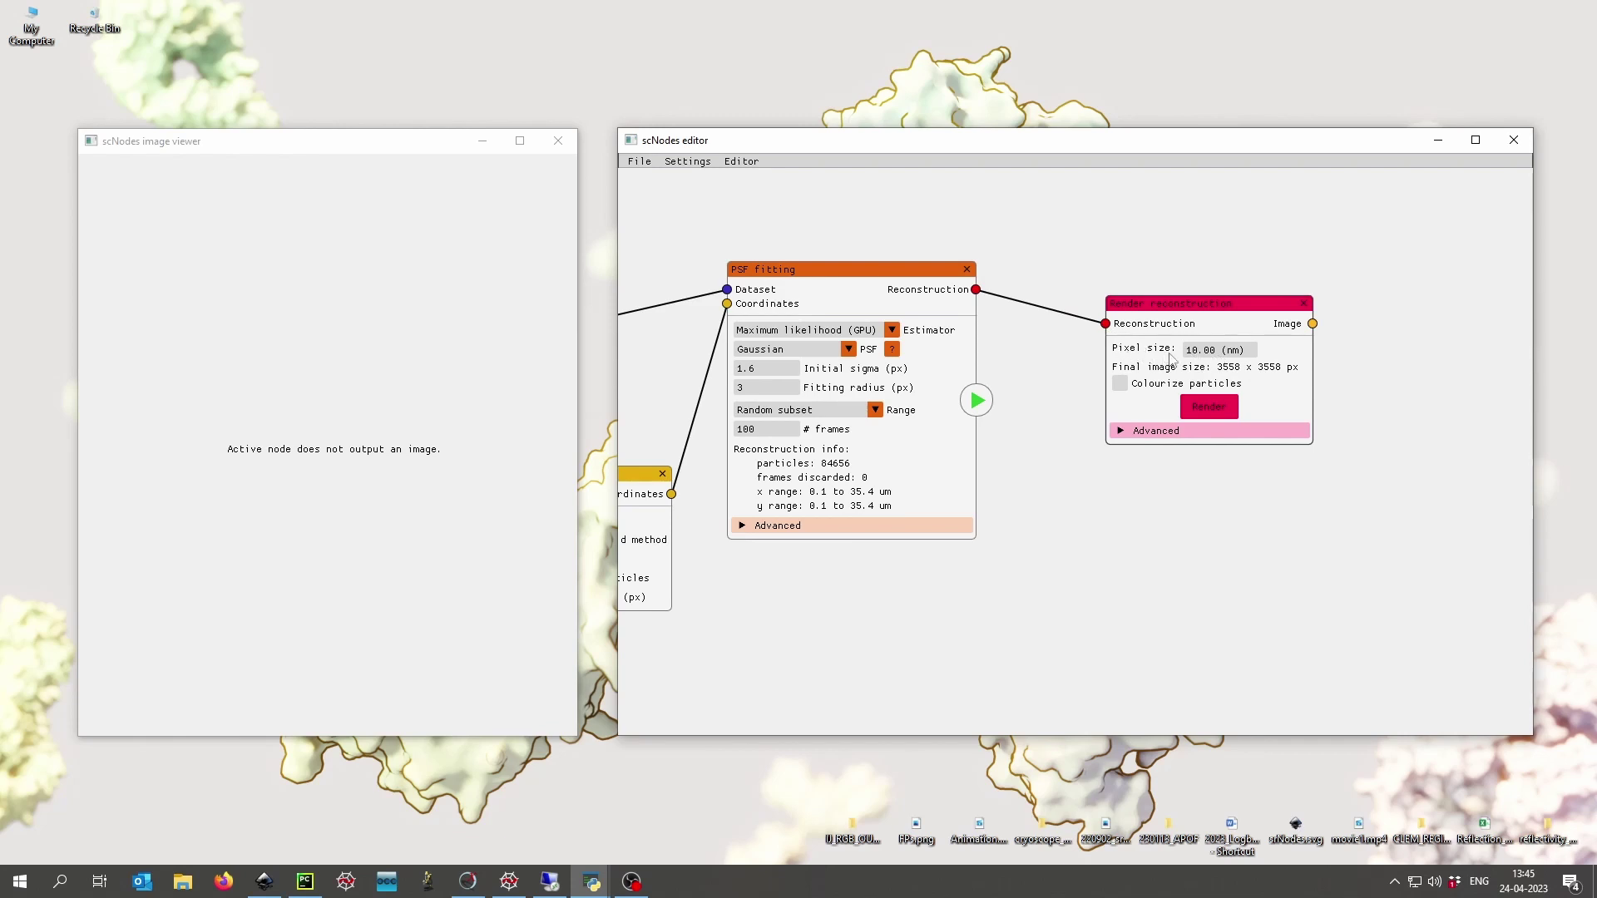
Step: Render the reconstruction from the random subset of frames and examine the filaments up close in the image viewer
{"action": "left_click", "coordinate": [1215, 414]}
{"action": "left_click_drag", "start_coordinate": [360, 482], "coordinate": [270, 508]}
{"action": "scroll", "coordinate": [271, 508], "scroll_direction": "down", "scroll_amount": 6}
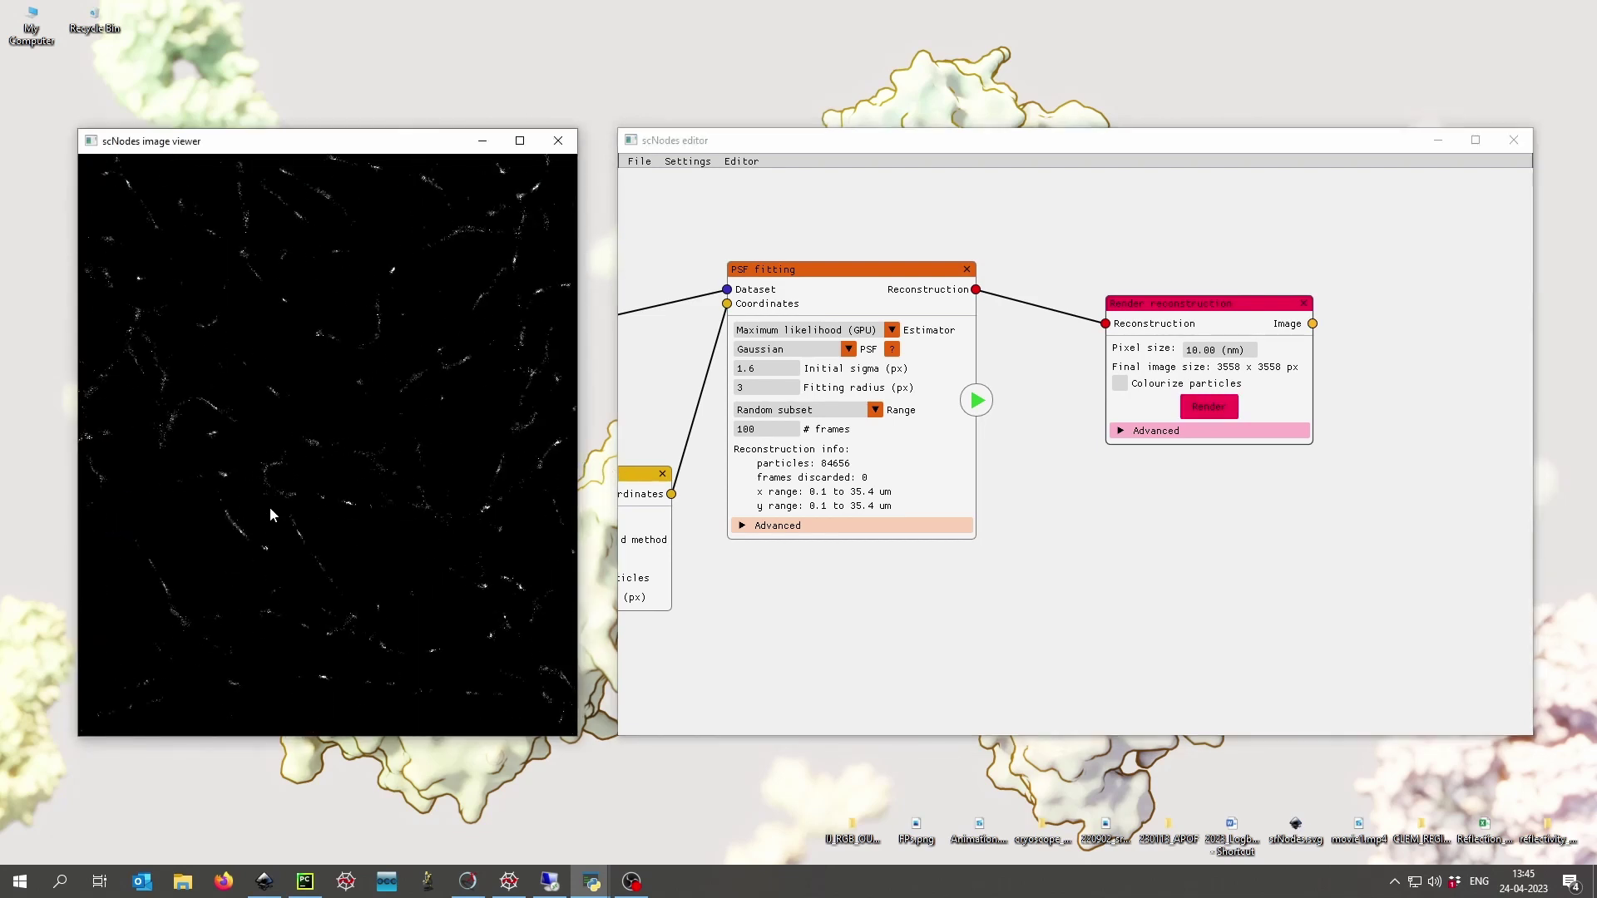
{"action": "scroll", "coordinate": [198, 536], "scroll_direction": "up", "scroll_amount": 2}
{"action": "scroll", "coordinate": [275, 496], "scroll_direction": "up", "scroll_amount": 2}
{"action": "scroll", "coordinate": [271, 435], "scroll_direction": "up", "scroll_amount": 2}
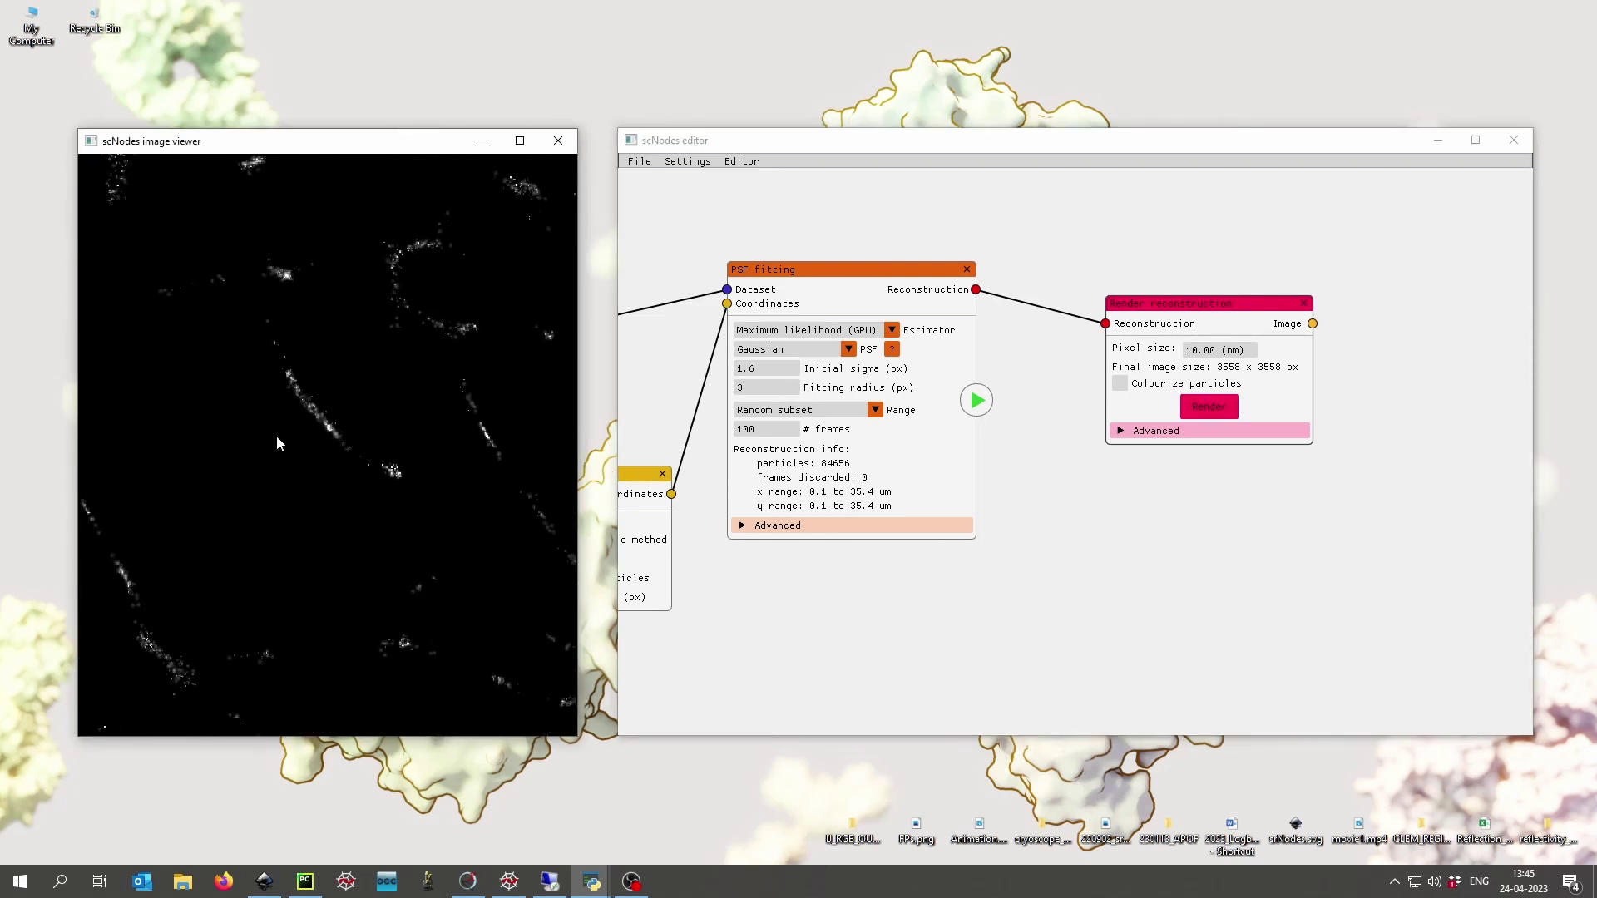
{"action": "scroll", "coordinate": [348, 436], "scroll_direction": "up", "scroll_amount": 3}
{"action": "left_click_drag", "start_coordinate": [348, 436], "coordinate": [277, 436]}
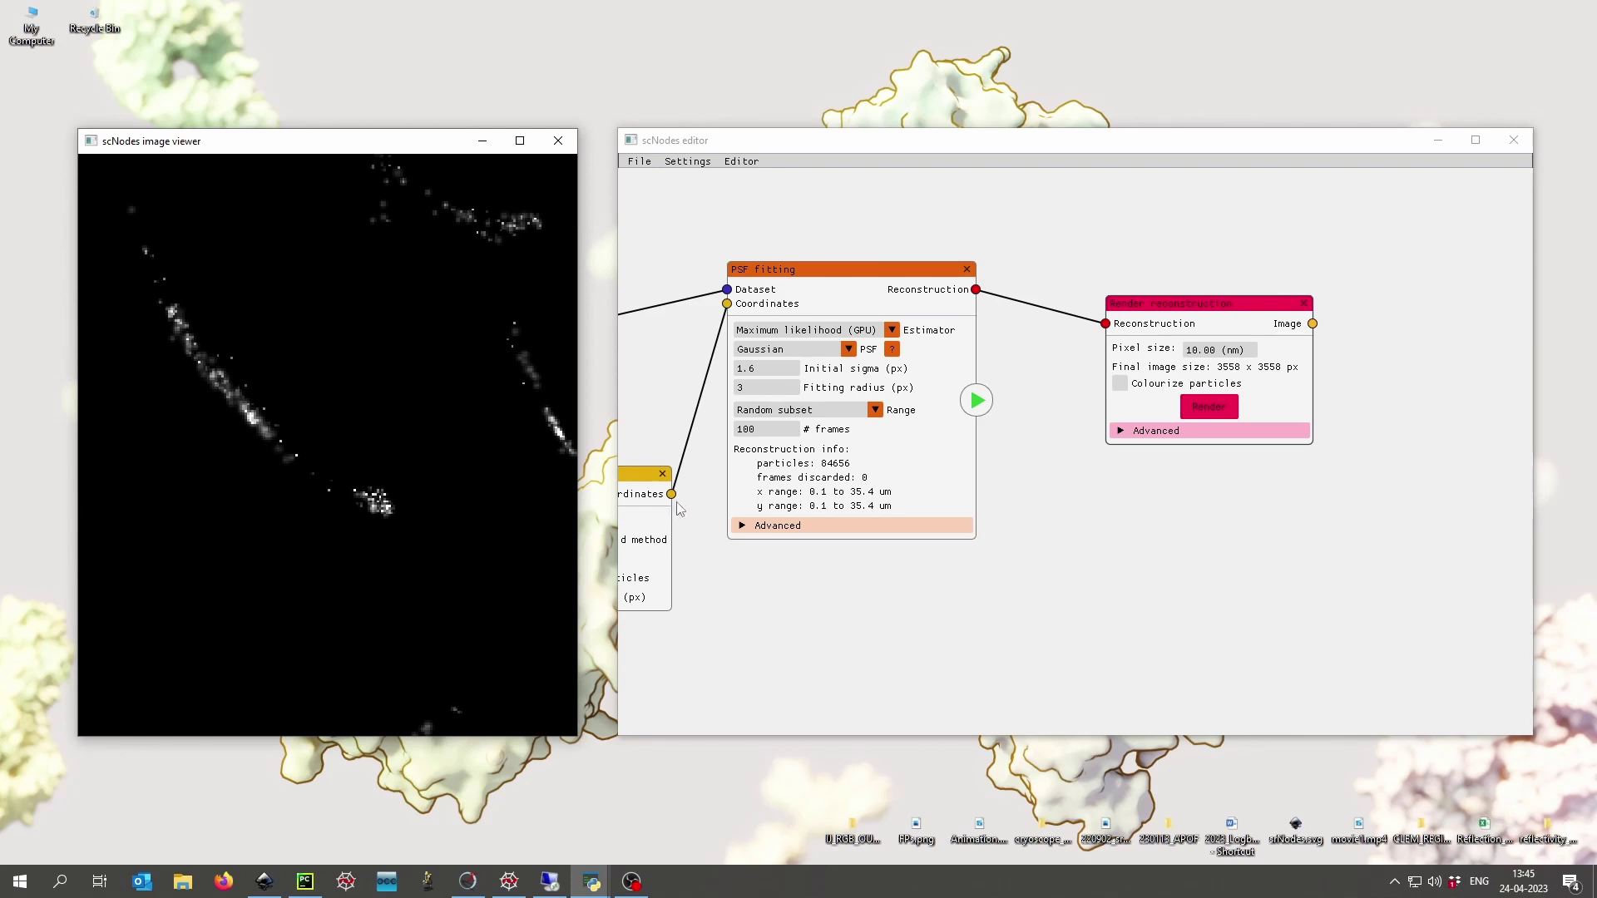
{"action": "left_click_drag", "start_coordinate": [785, 576], "coordinate": [1124, 599]}
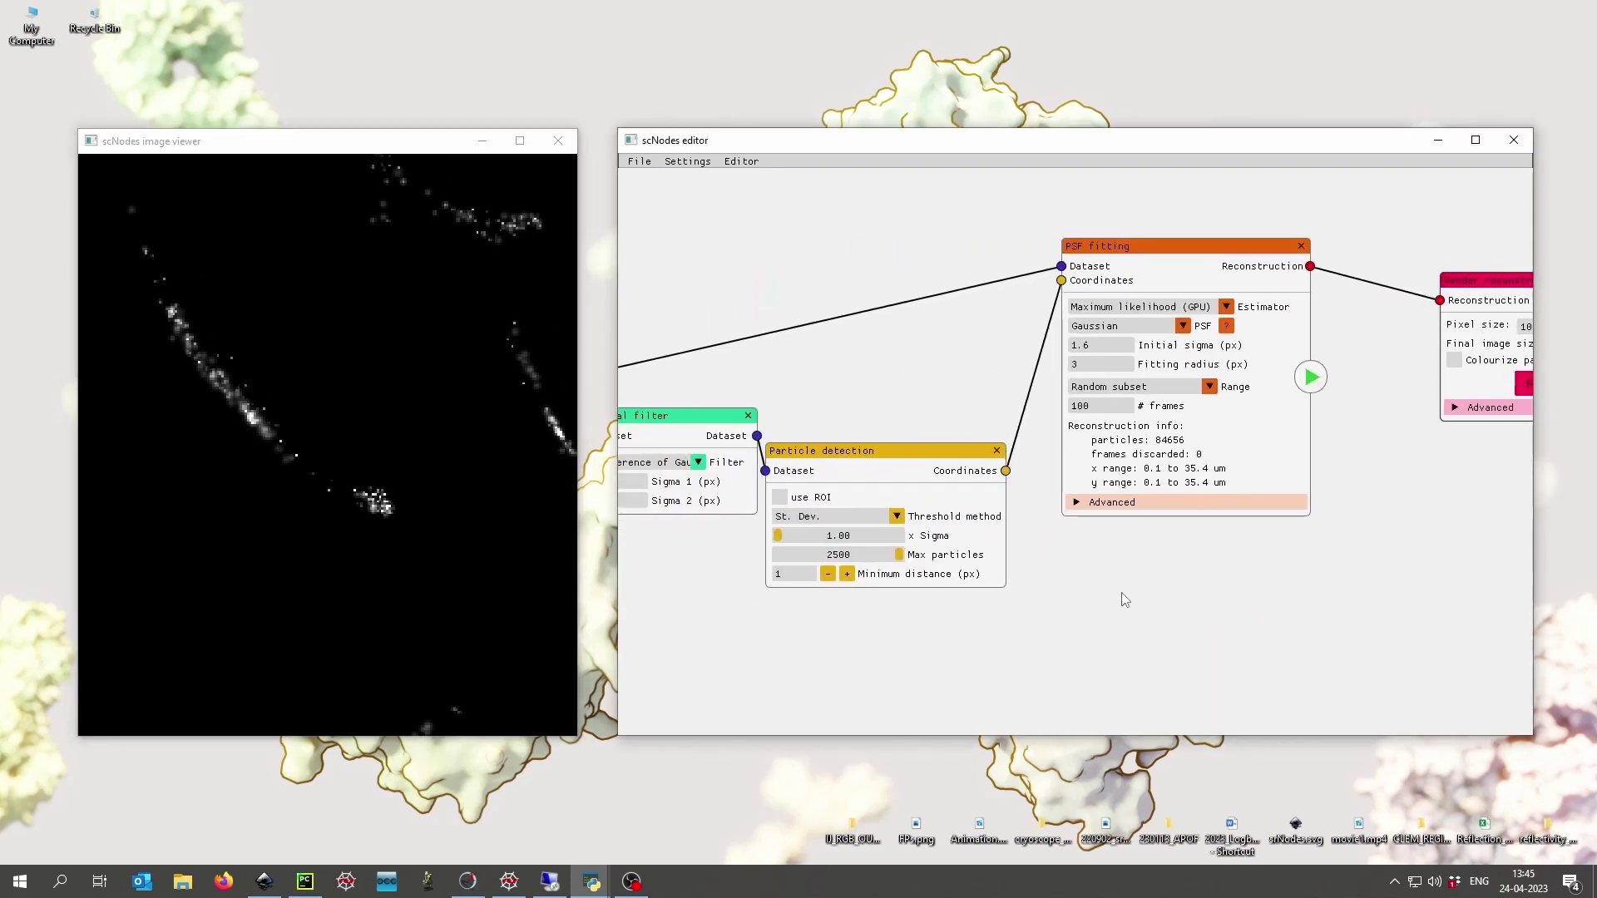
{"action": "left_click_drag", "start_coordinate": [390, 474], "coordinate": [249, 478]}
{"action": "left_click_drag", "start_coordinate": [424, 478], "coordinate": [248, 409]}
{"action": "scroll", "coordinate": [249, 406], "scroll_direction": "down", "scroll_amount": 3}
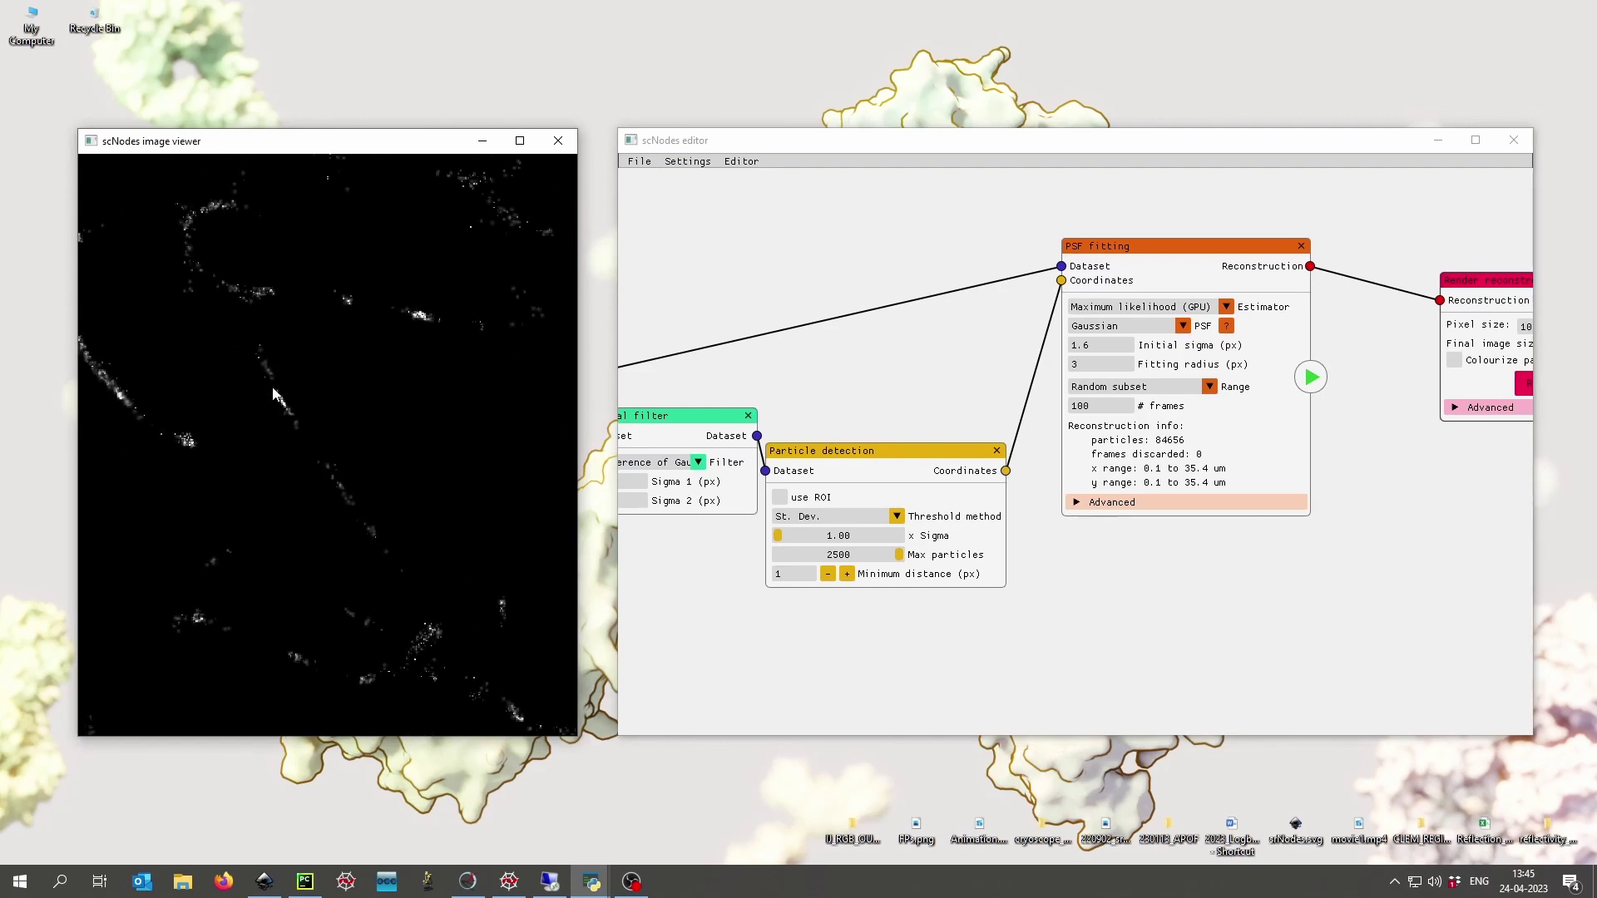
Step: Set the PSF fitting range to All frames and run the fit
{"action": "left_click_drag", "start_coordinate": [828, 357], "coordinate": [911, 341]}
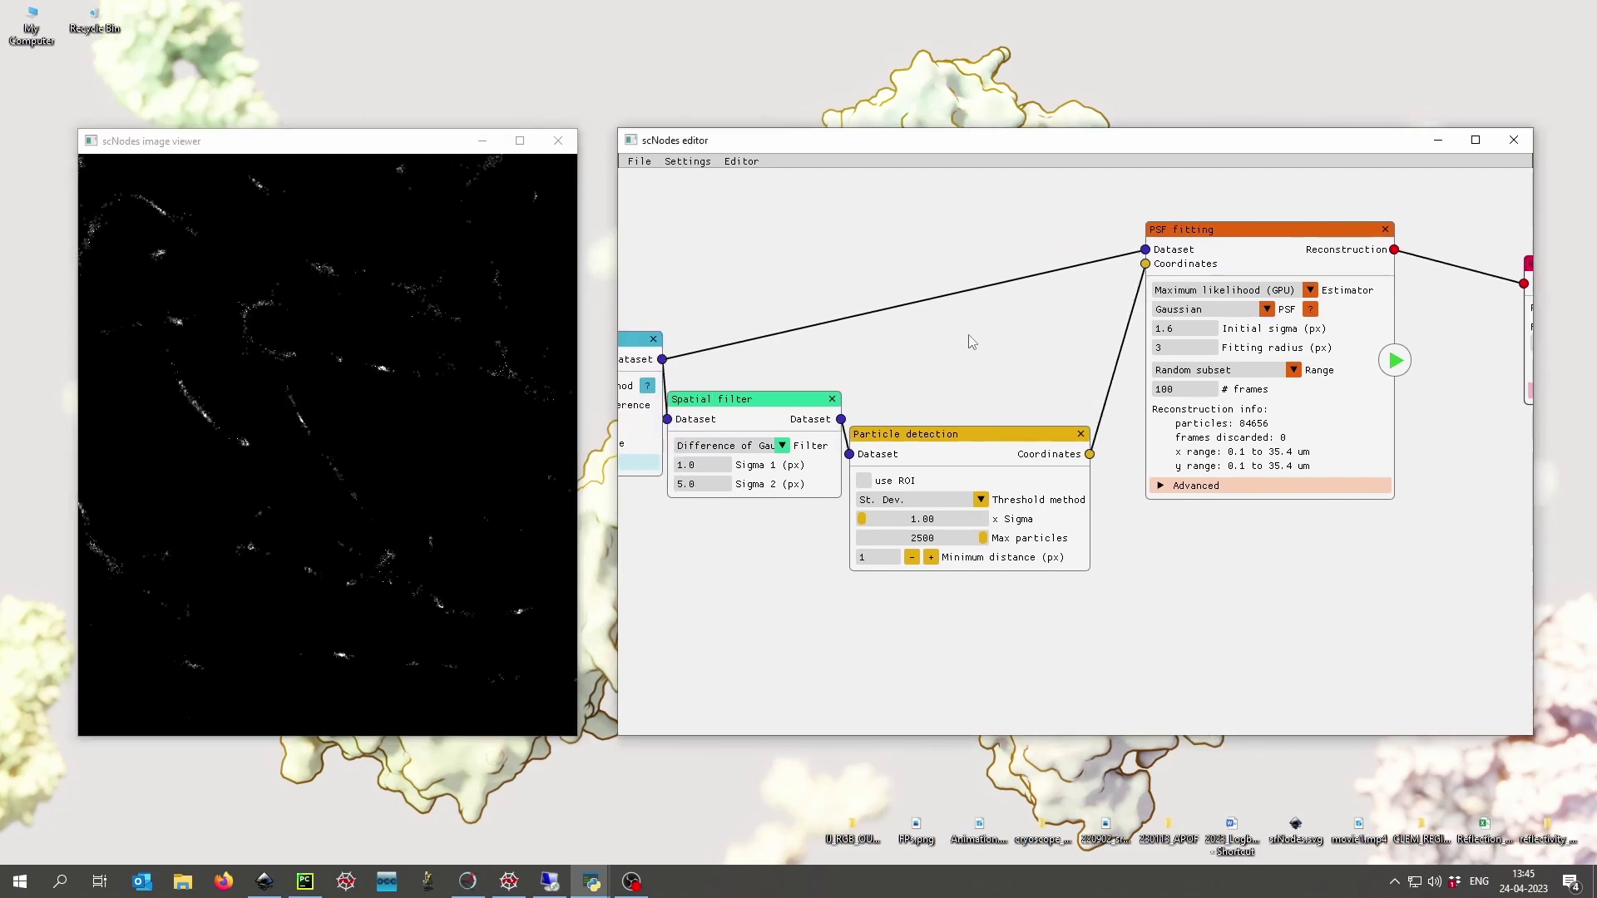
{"action": "left_click", "coordinate": [1294, 370]}
{"action": "left_click", "coordinate": [1185, 391]}
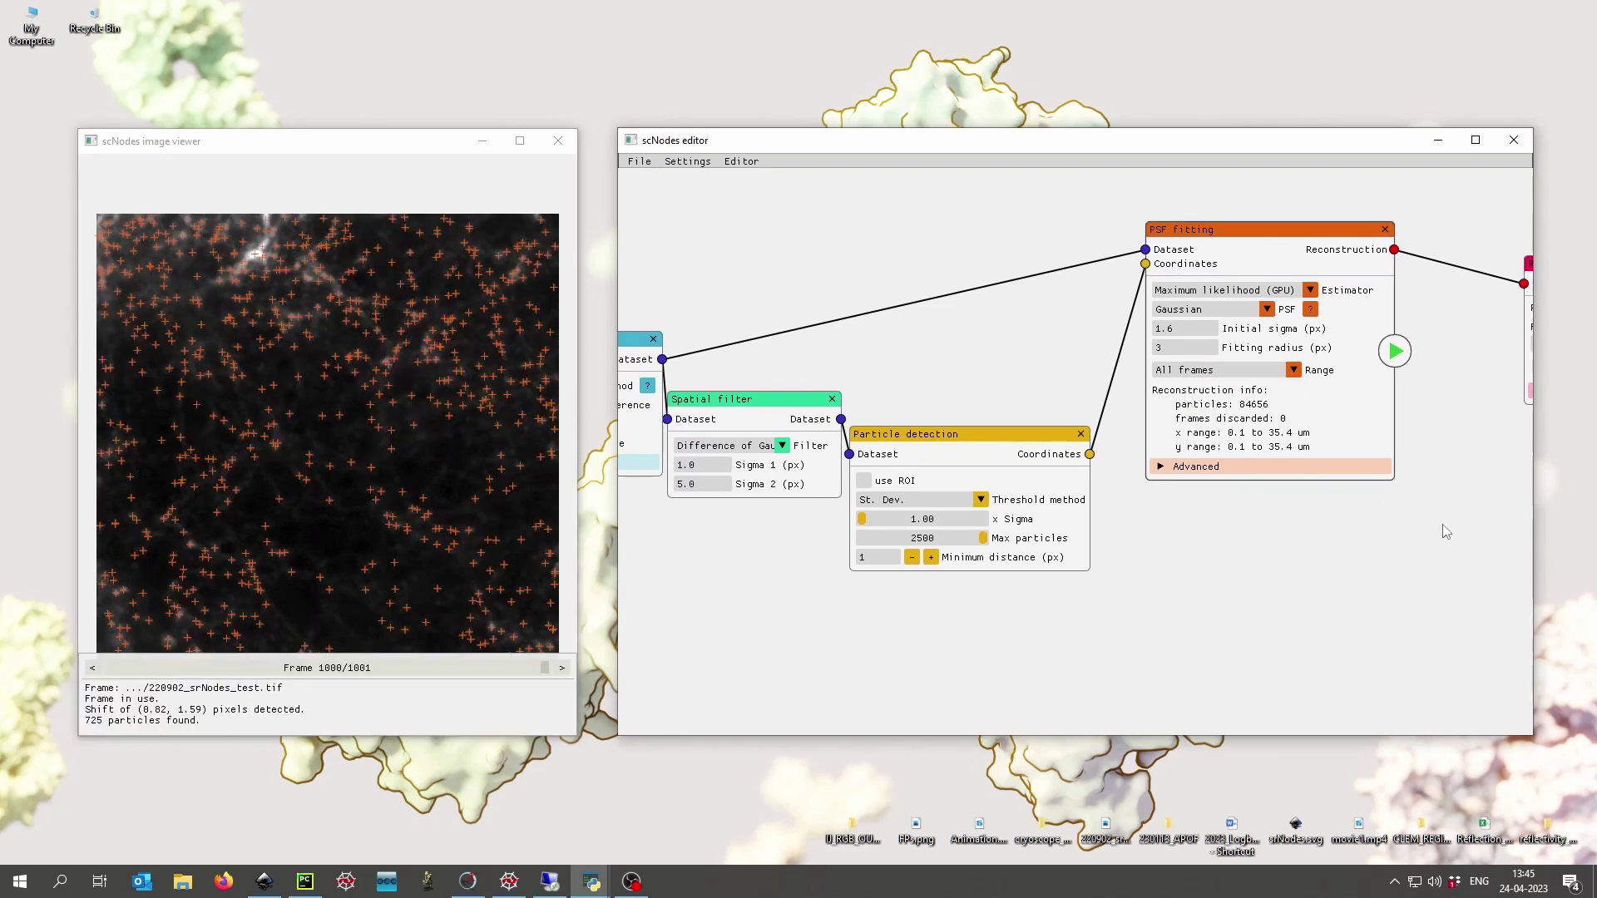
{"action": "left_click_drag", "start_coordinate": [1443, 529], "coordinate": [1396, 545]}
{"action": "left_click", "coordinate": [1354, 372]}
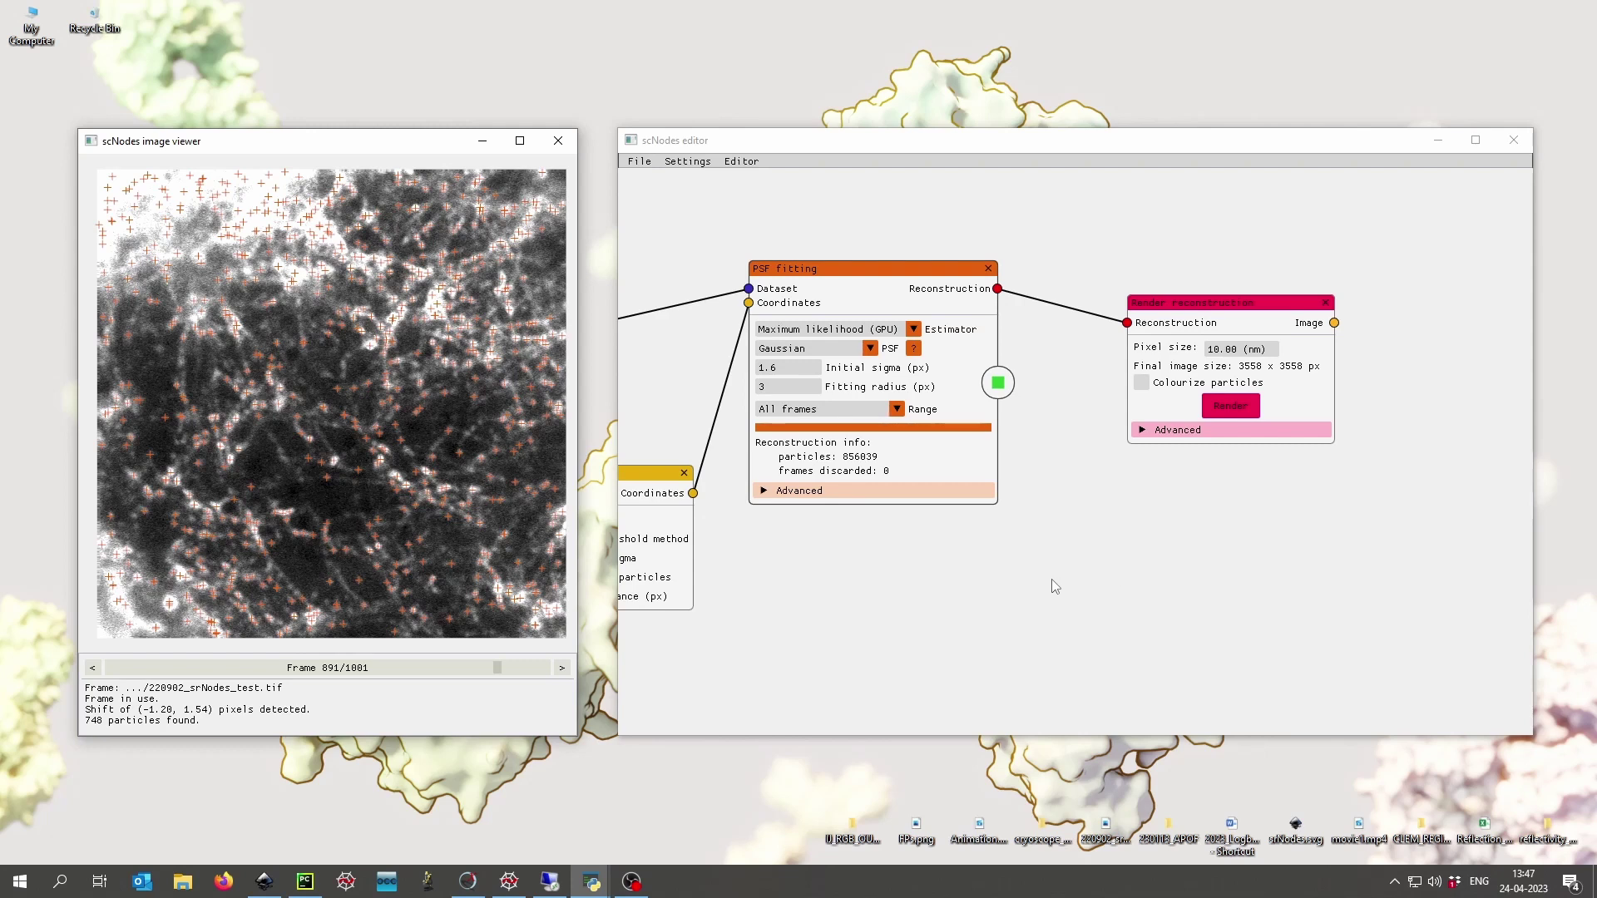
Step: Reposition the Registration, Spatial filter and Particle detection nodes slightly to space them out in the pipeline
{"action": "left_click_drag", "start_coordinate": [863, 616], "coordinate": [1457, 615]}
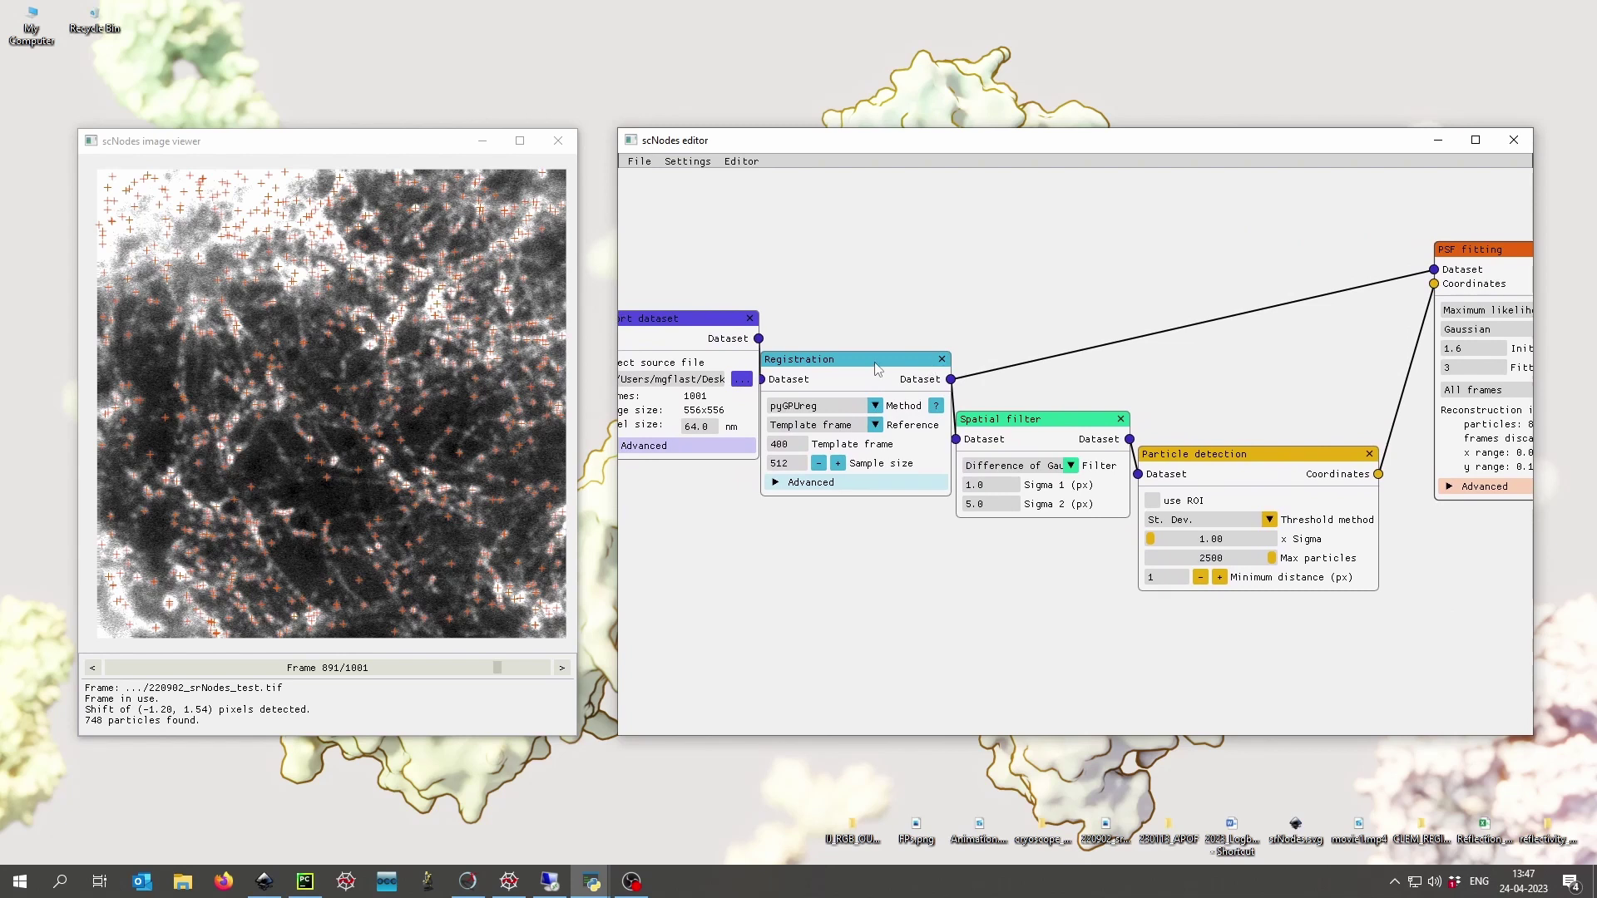
{"action": "left_click_drag", "start_coordinate": [877, 369], "coordinate": [886, 373]}
{"action": "left_click_drag", "start_coordinate": [1041, 423], "coordinate": [1053, 423]}
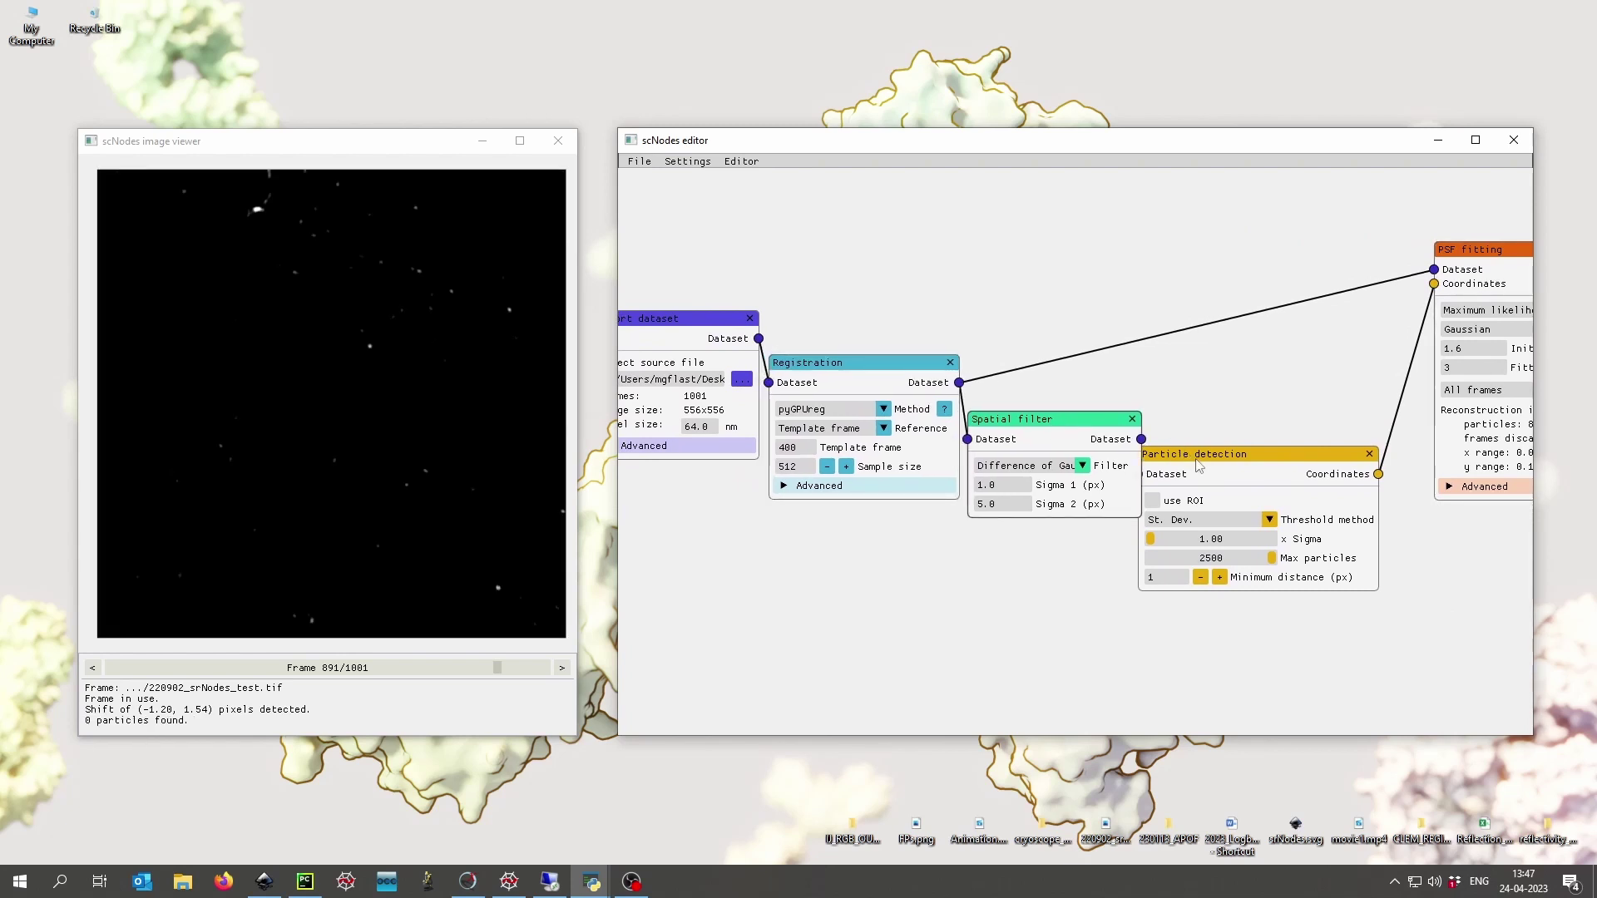
{"action": "left_click_drag", "start_coordinate": [1196, 461], "coordinate": [1213, 461]}
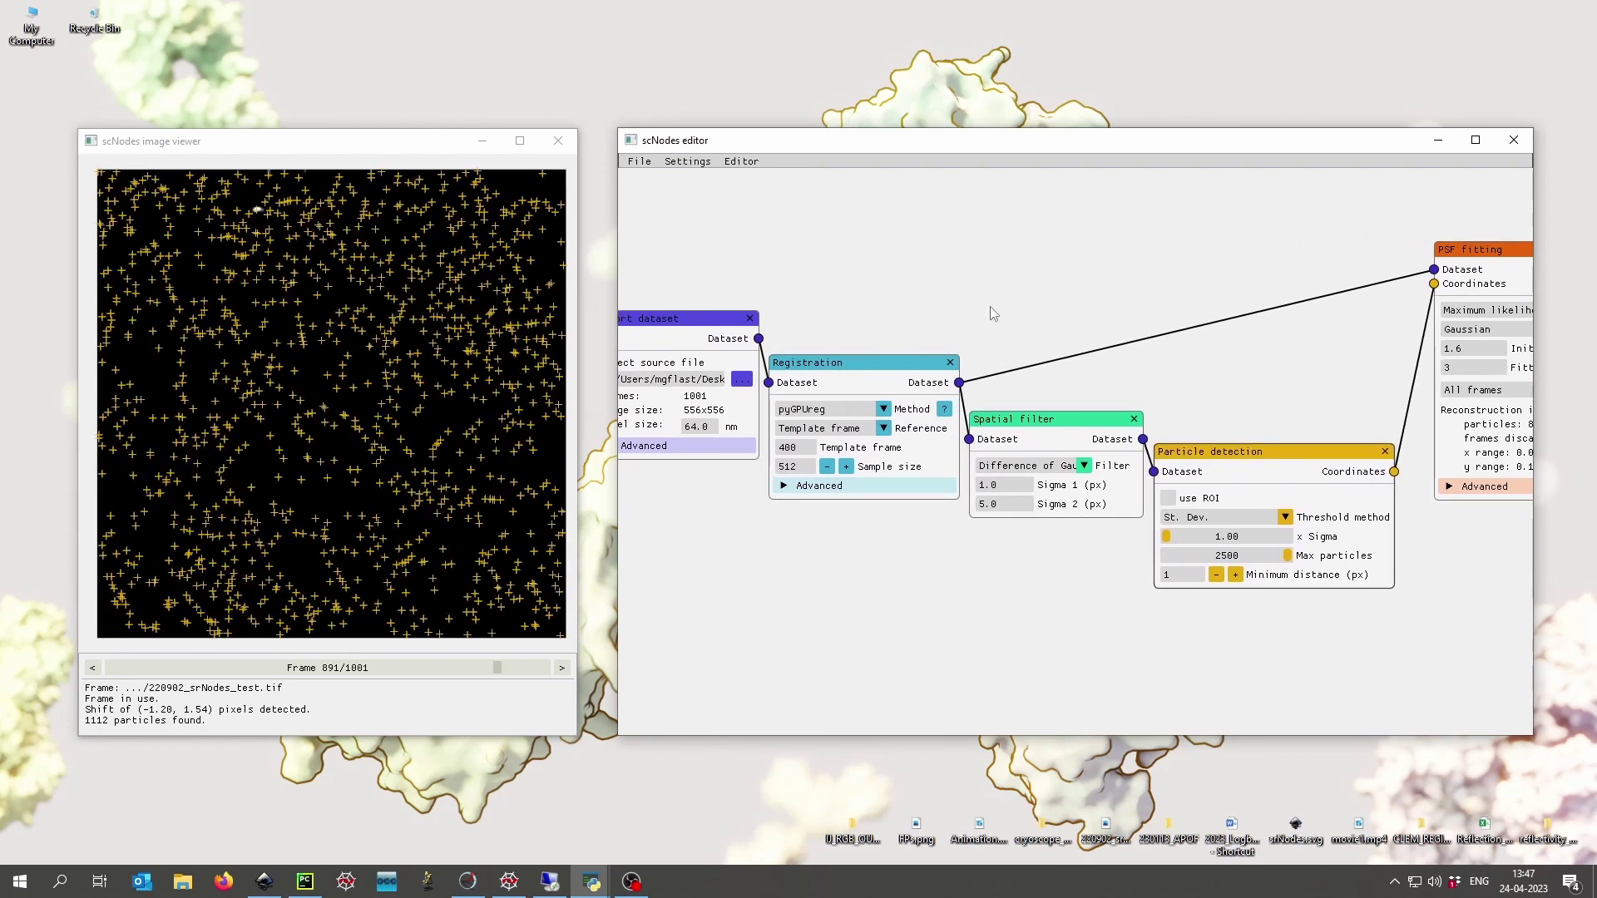
Step: Render the reconstruction from all fitted frames and zoom in on its filaments in the image viewer
{"action": "left_click_drag", "start_coordinate": [991, 307], "coordinate": [1030, 347]}
{"action": "left_click_drag", "start_coordinate": [1186, 307], "coordinate": [957, 331]}
{"action": "left_click_drag", "start_coordinate": [1472, 286], "coordinate": [1041, 335]}
{"action": "left_click", "coordinate": [1061, 448]}
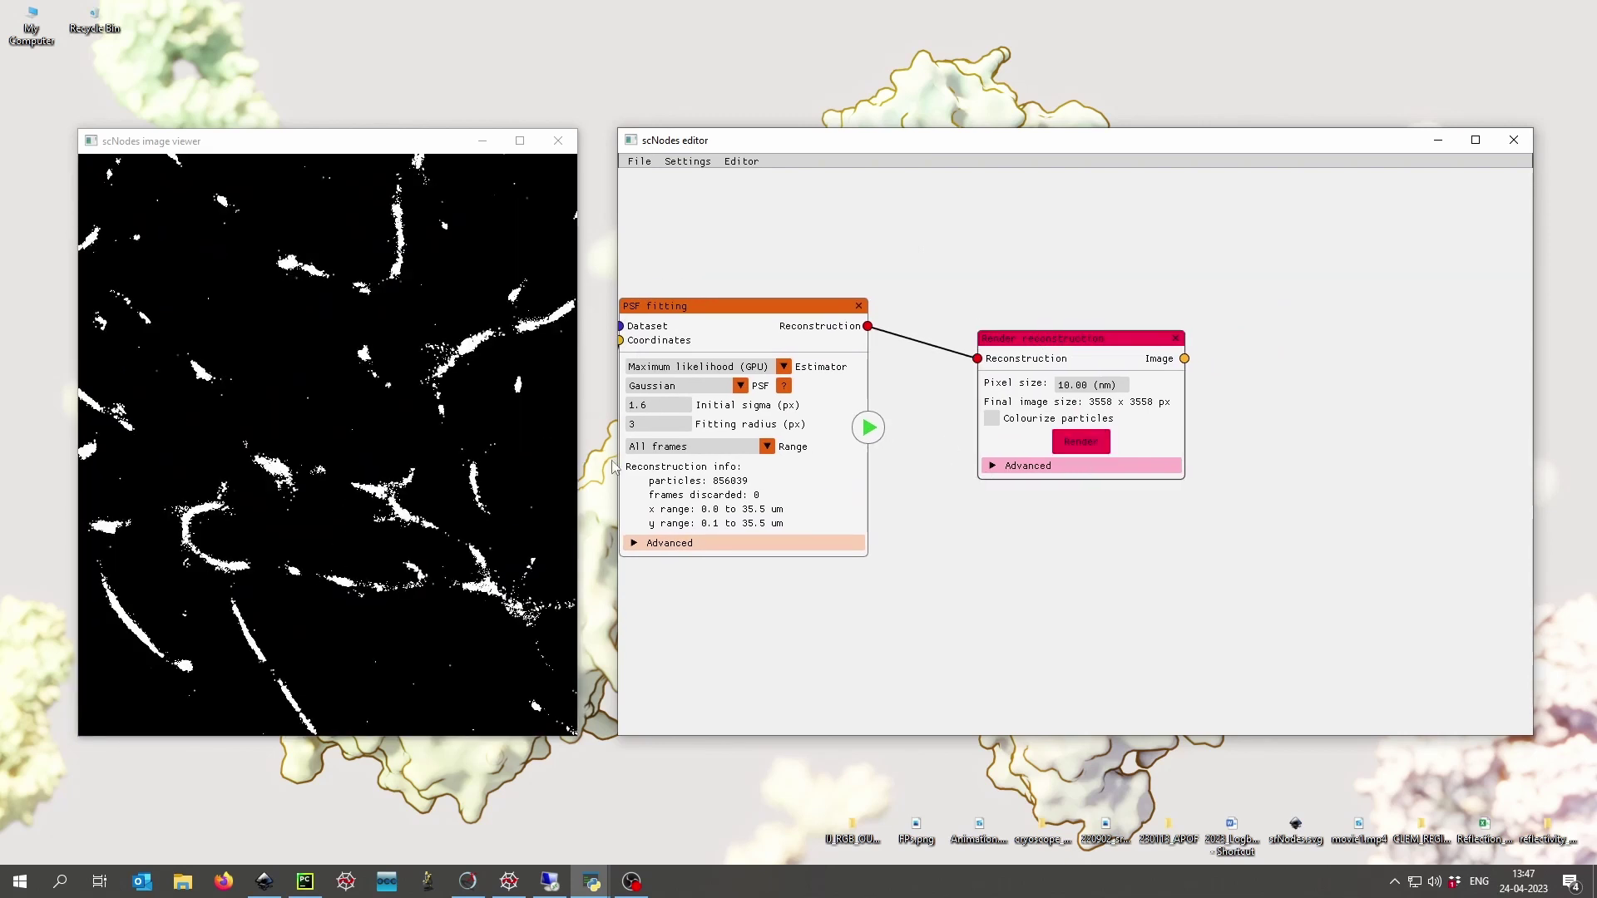
{"action": "left_click", "coordinate": [308, 574]}
{"action": "scroll", "coordinate": [306, 572], "scroll_direction": "up", "scroll_amount": 5}
{"action": "left_click_drag", "start_coordinate": [304, 568], "coordinate": [322, 430]}
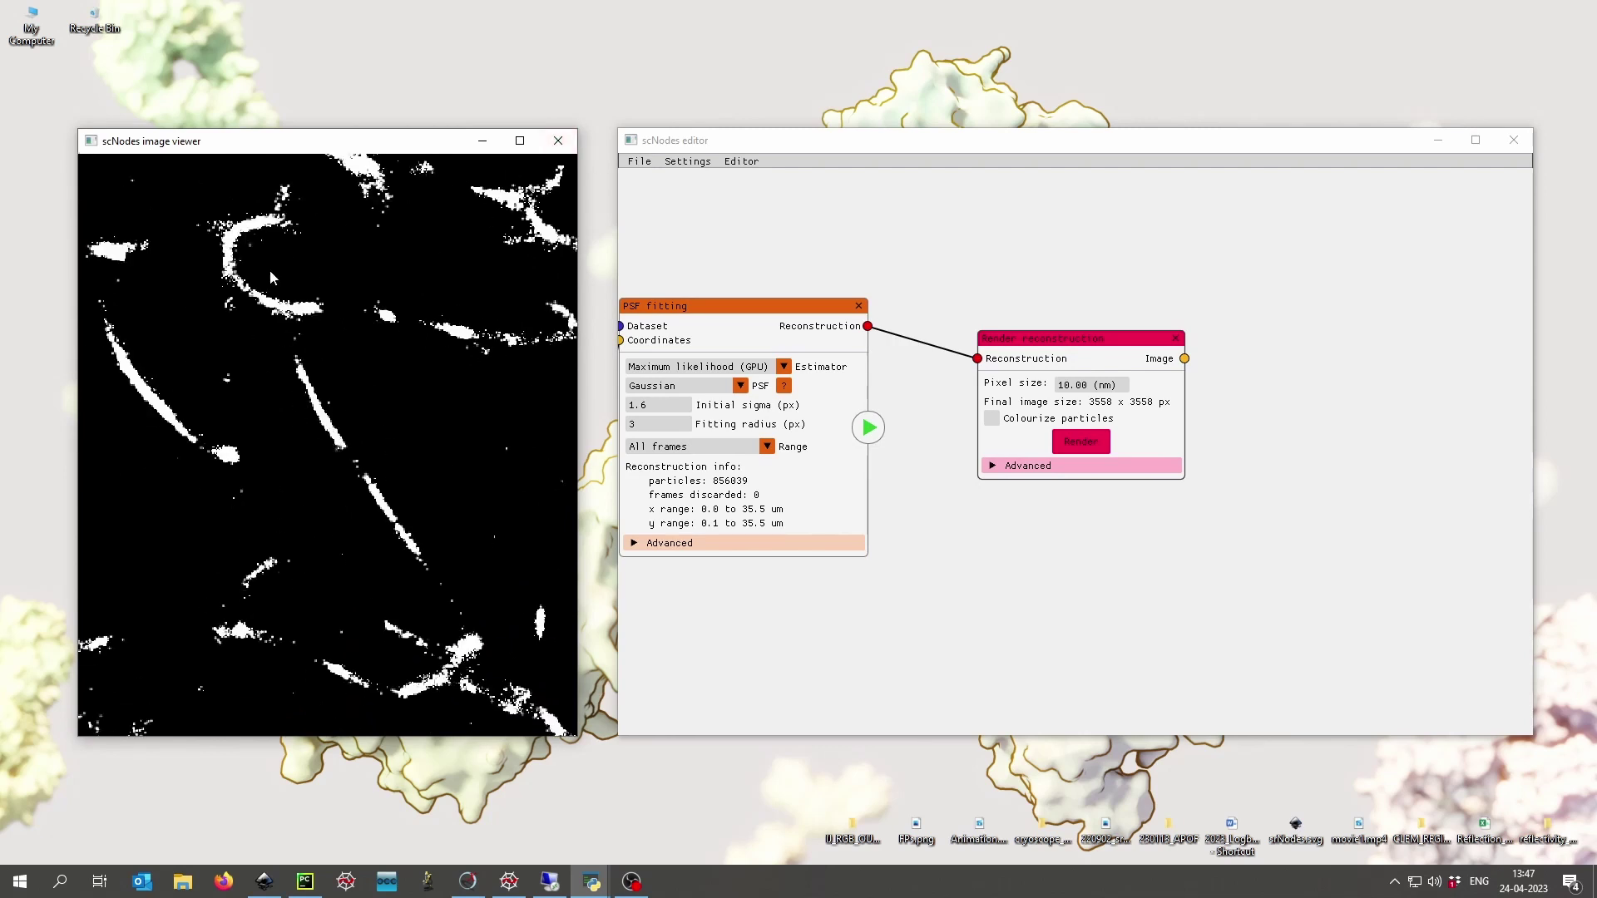
{"action": "left_click_drag", "start_coordinate": [274, 339], "coordinate": [289, 293]}
Step: Auto-adjust the brightness and contrast of the rendered reconstruction once, and examine the filaments at different magnifications
{"action": "right_click", "coordinate": [287, 298]}
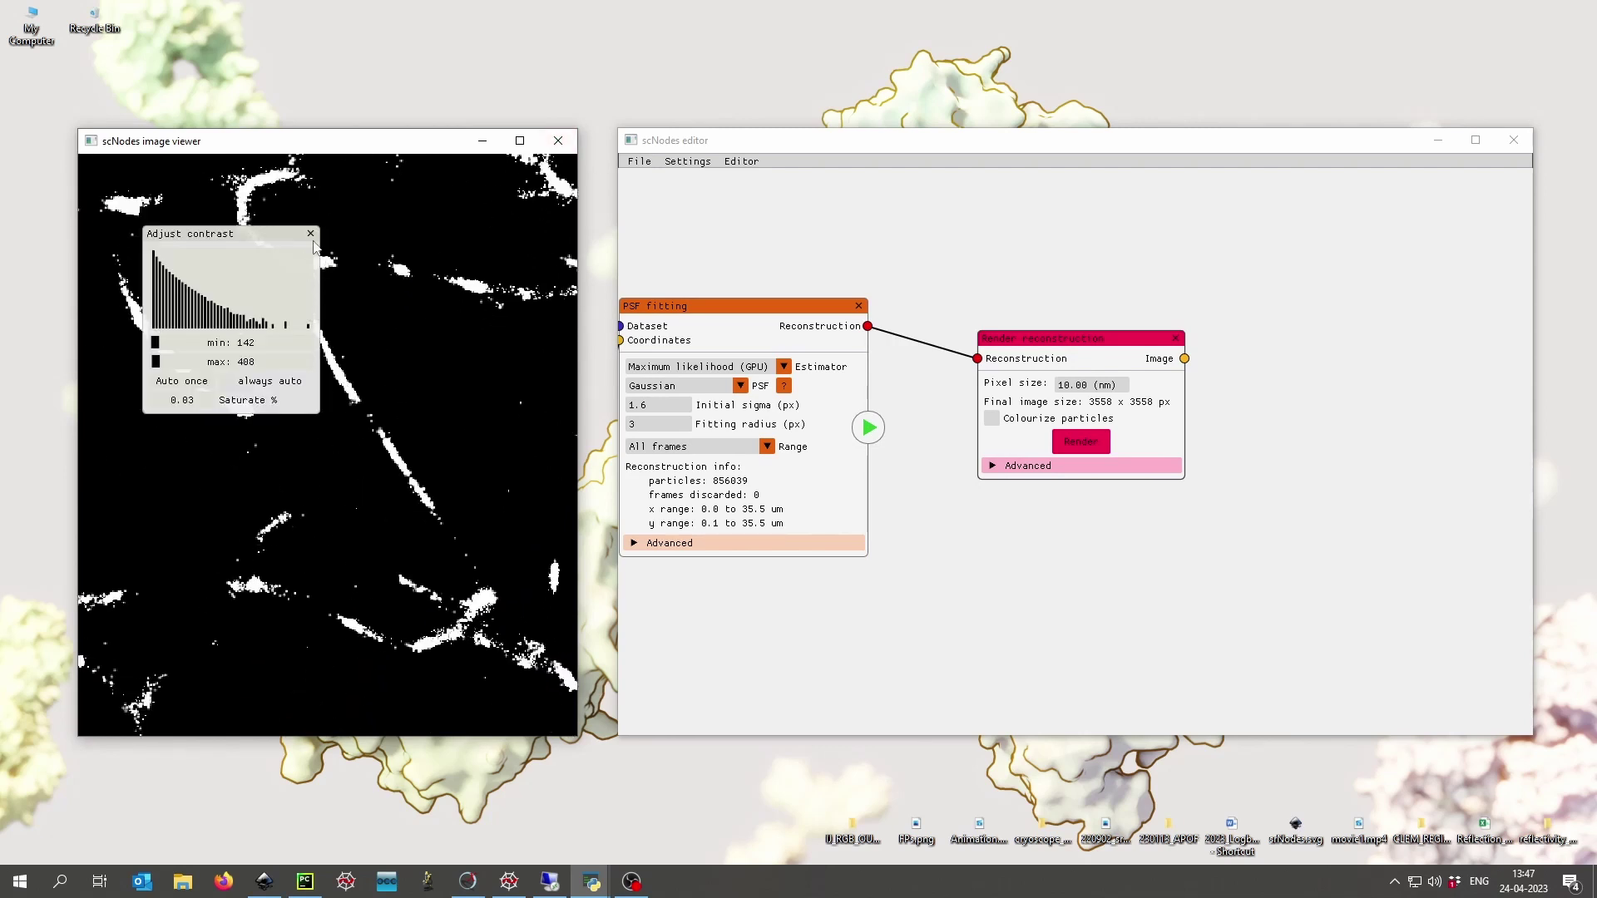
{"action": "left_click", "coordinate": [311, 234]}
{"action": "right_click", "coordinate": [239, 337]}
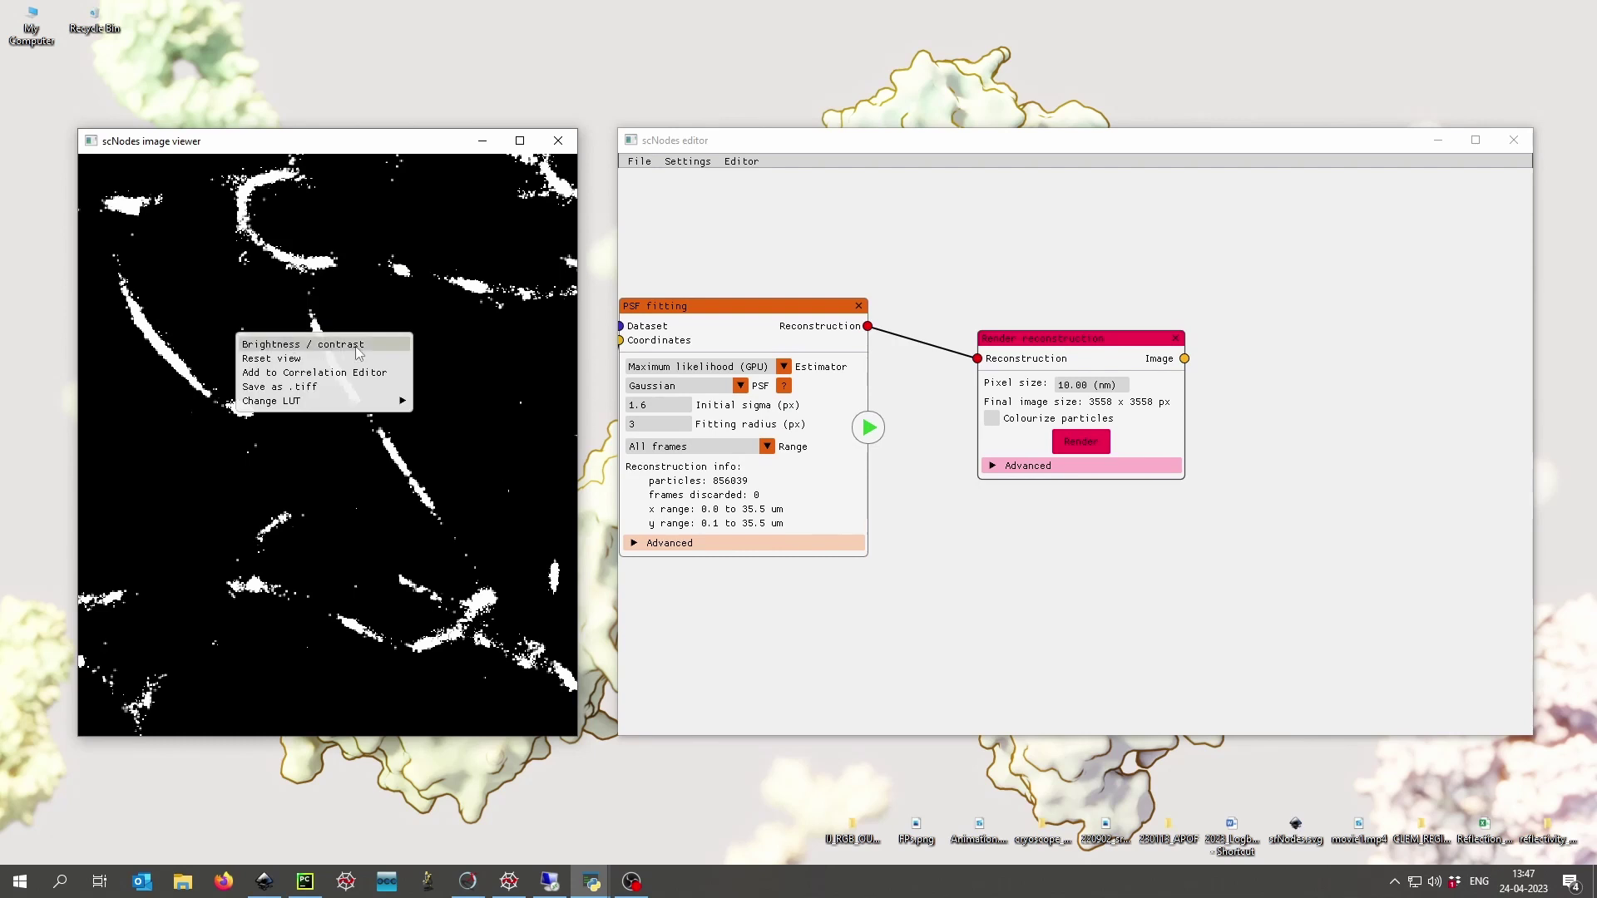
{"action": "left_click", "coordinate": [295, 346]}
{"action": "left_click_drag", "start_coordinate": [296, 346], "coordinate": [184, 220]}
{"action": "left_click", "coordinate": [169, 365]}
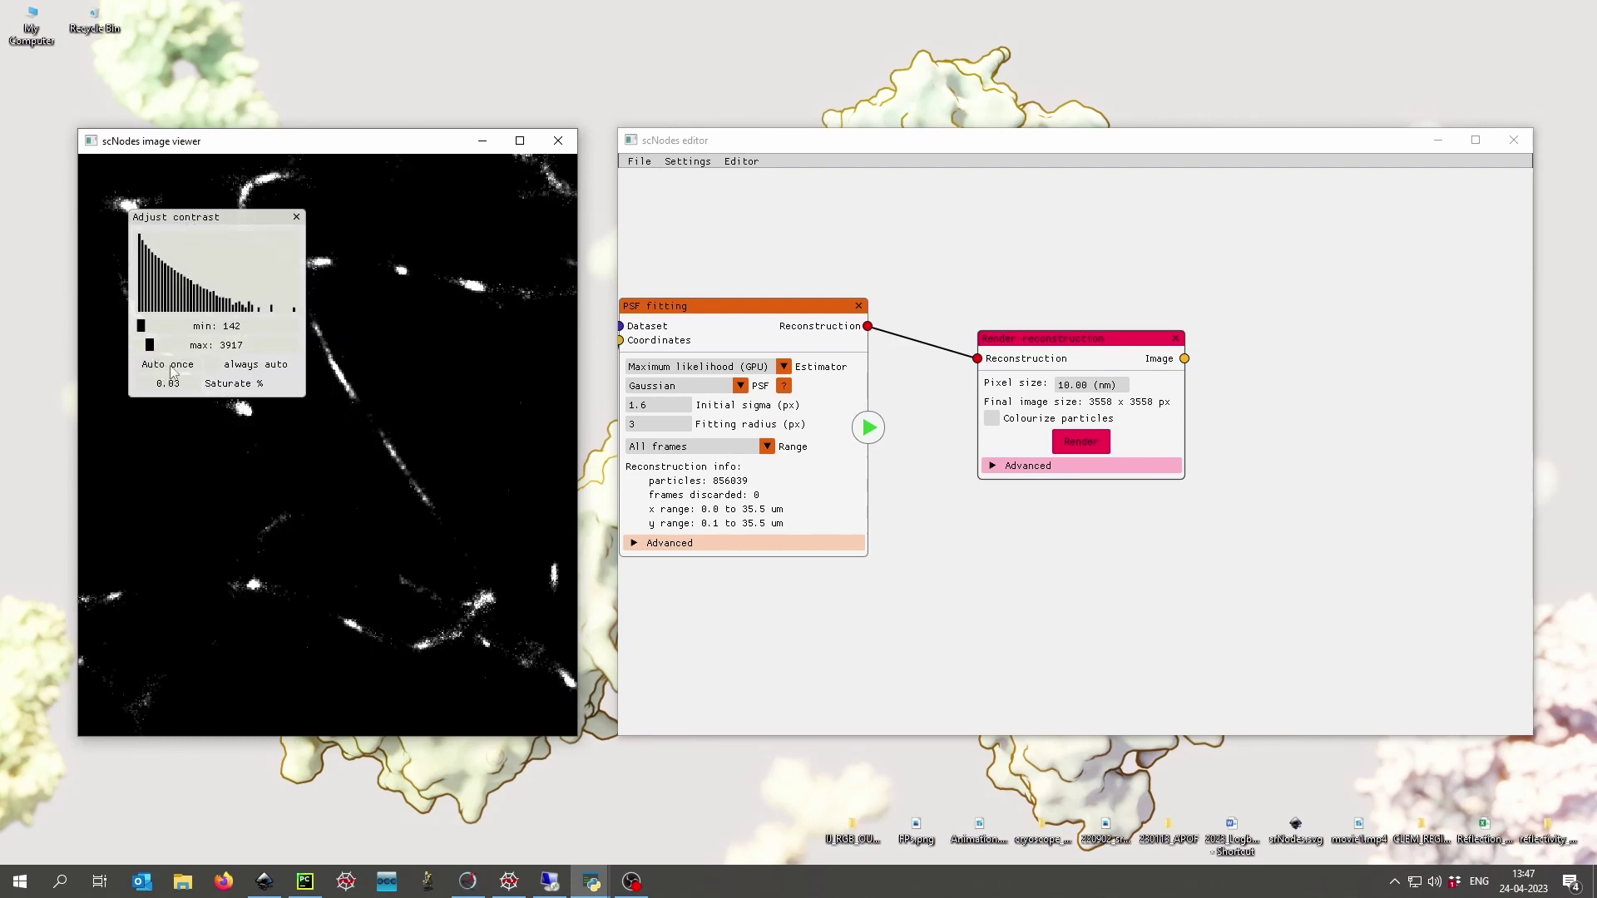
{"action": "left_click", "coordinate": [213, 366]}
{"action": "left_click", "coordinate": [296, 218]}
{"action": "scroll", "coordinate": [341, 391], "scroll_direction": "down", "scroll_amount": 6}
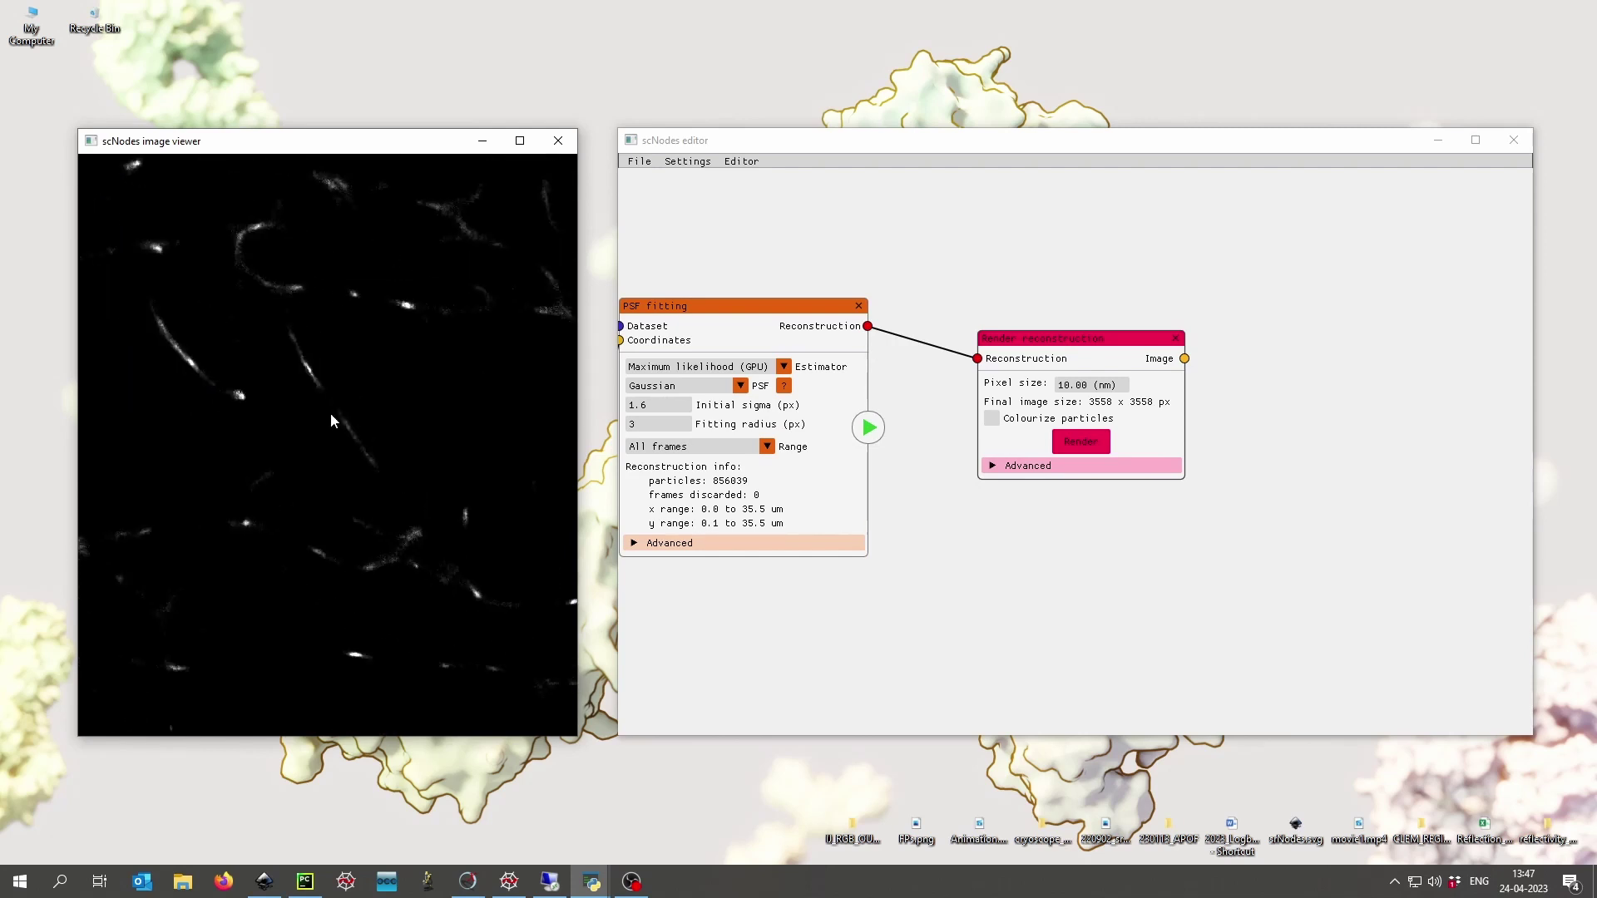
{"action": "scroll", "coordinate": [351, 438], "scroll_direction": "down", "scroll_amount": 2}
{"action": "left_click_drag", "start_coordinate": [349, 378], "coordinate": [319, 419]}
{"action": "scroll", "coordinate": [268, 425], "scroll_direction": "up", "scroll_amount": 4}
{"action": "scroll", "coordinate": [267, 426], "scroll_direction": "up", "scroll_amount": 8}
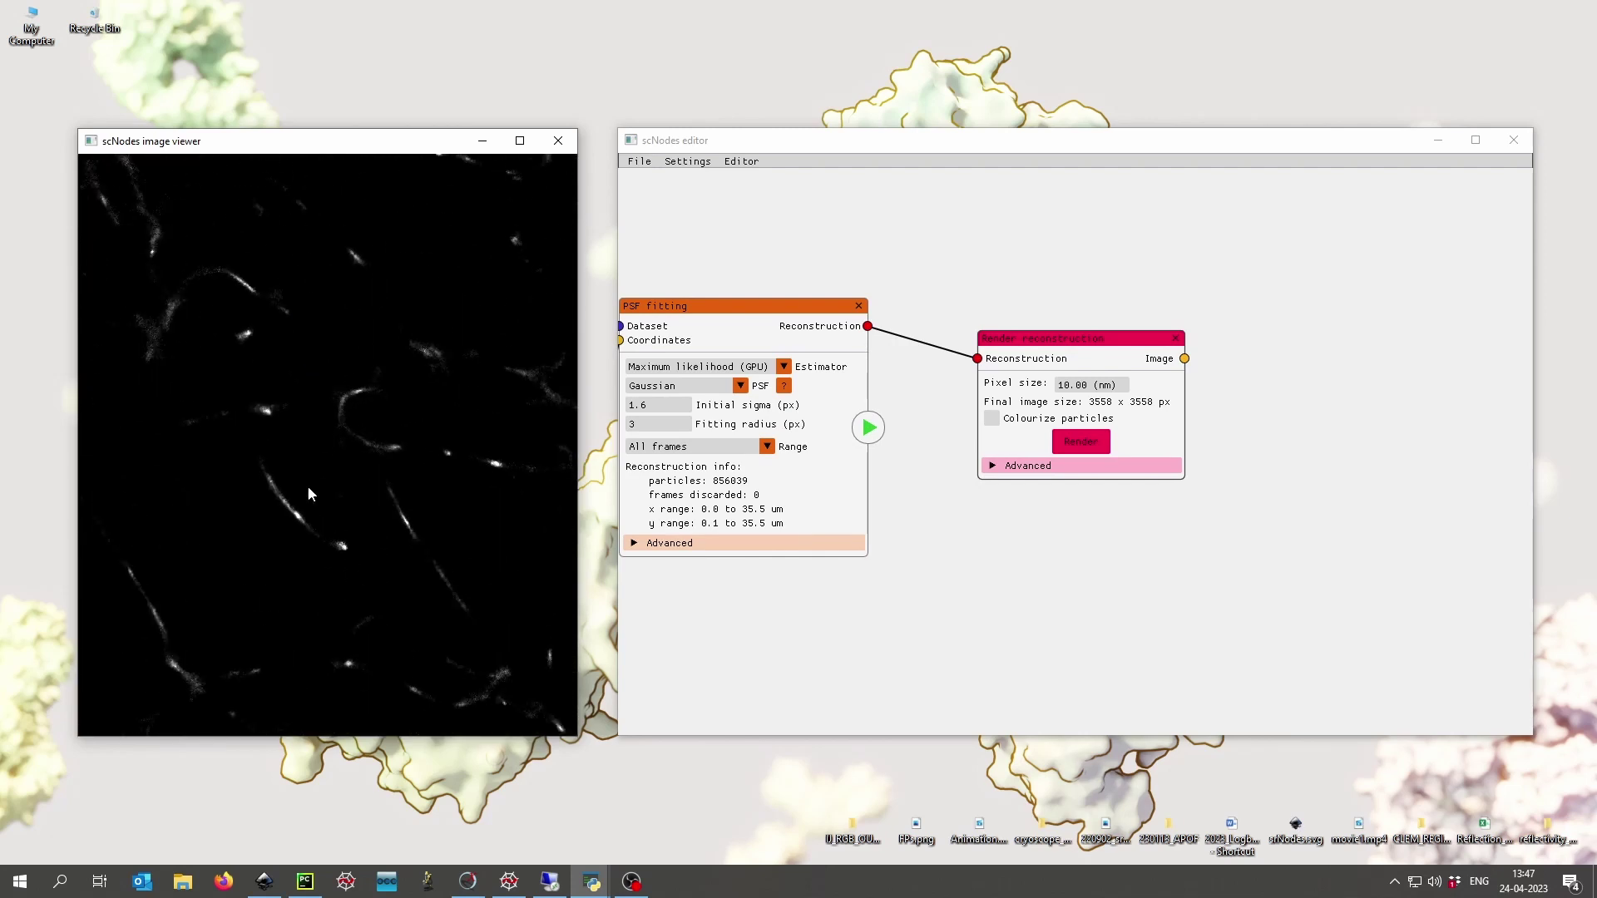
{"action": "left_click_drag", "start_coordinate": [282, 555], "coordinate": [259, 518]}
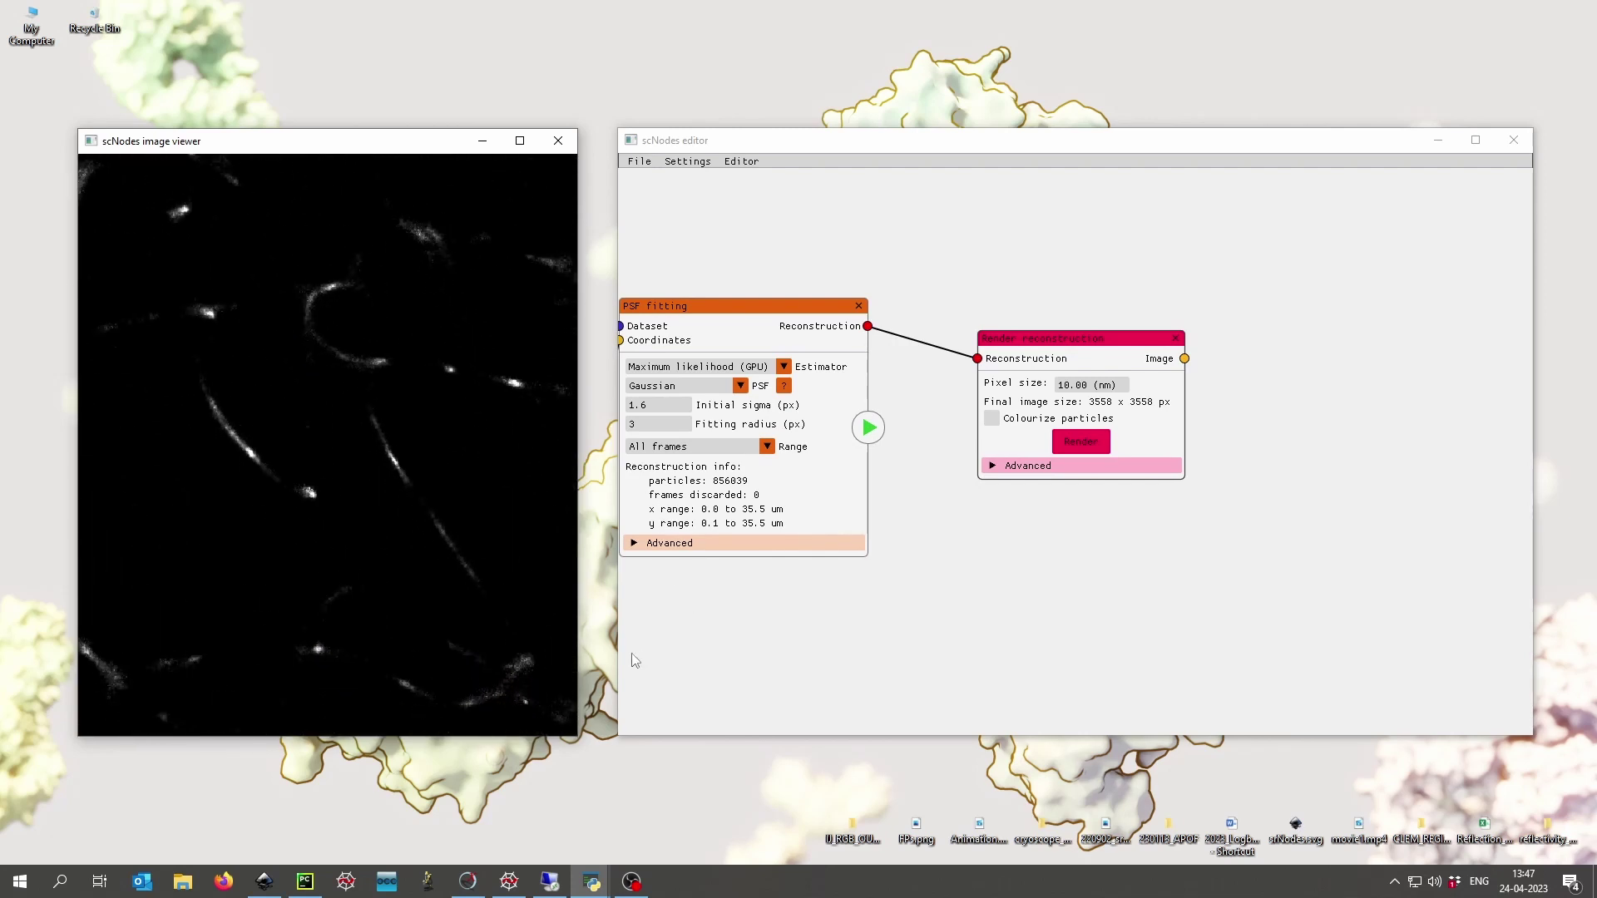
Step: Add a Drift correction node from the PSF-fitting reconstruction group and place it below the Render reconstruction node
{"action": "left_click_drag", "start_coordinate": [707, 643], "coordinate": [1151, 590]}
{"action": "left_click_drag", "start_coordinate": [1446, 472], "coordinate": [1124, 472]}
{"action": "right_click", "coordinate": [1053, 489]}
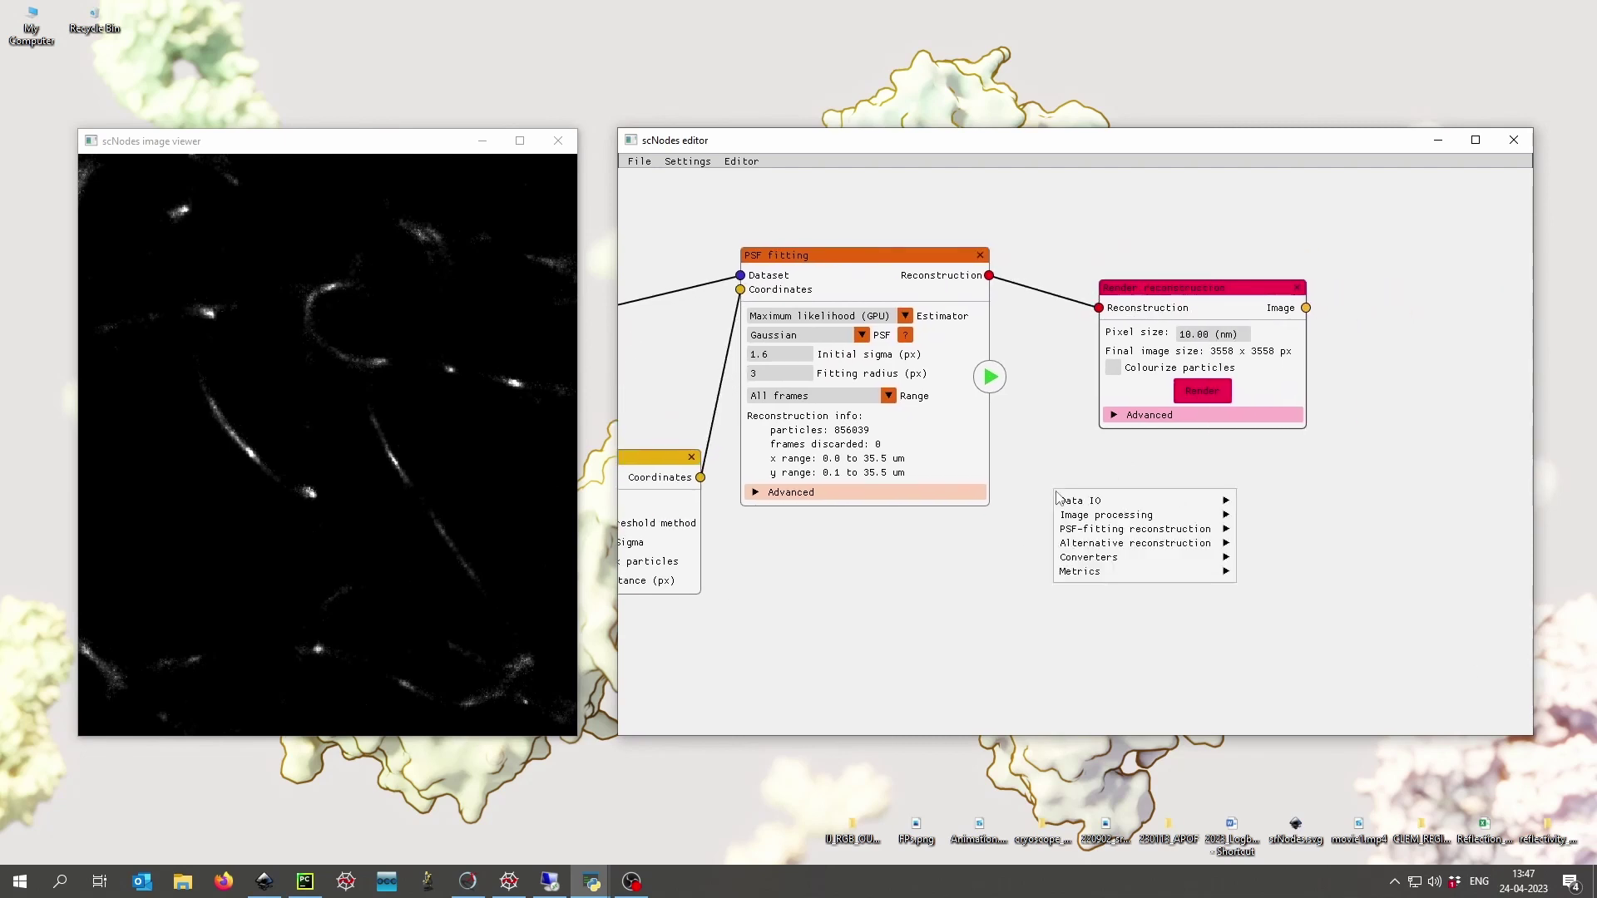
{"action": "mouse_move", "coordinate": [1136, 529]}
{"action": "left_click", "coordinate": [1265, 573]}
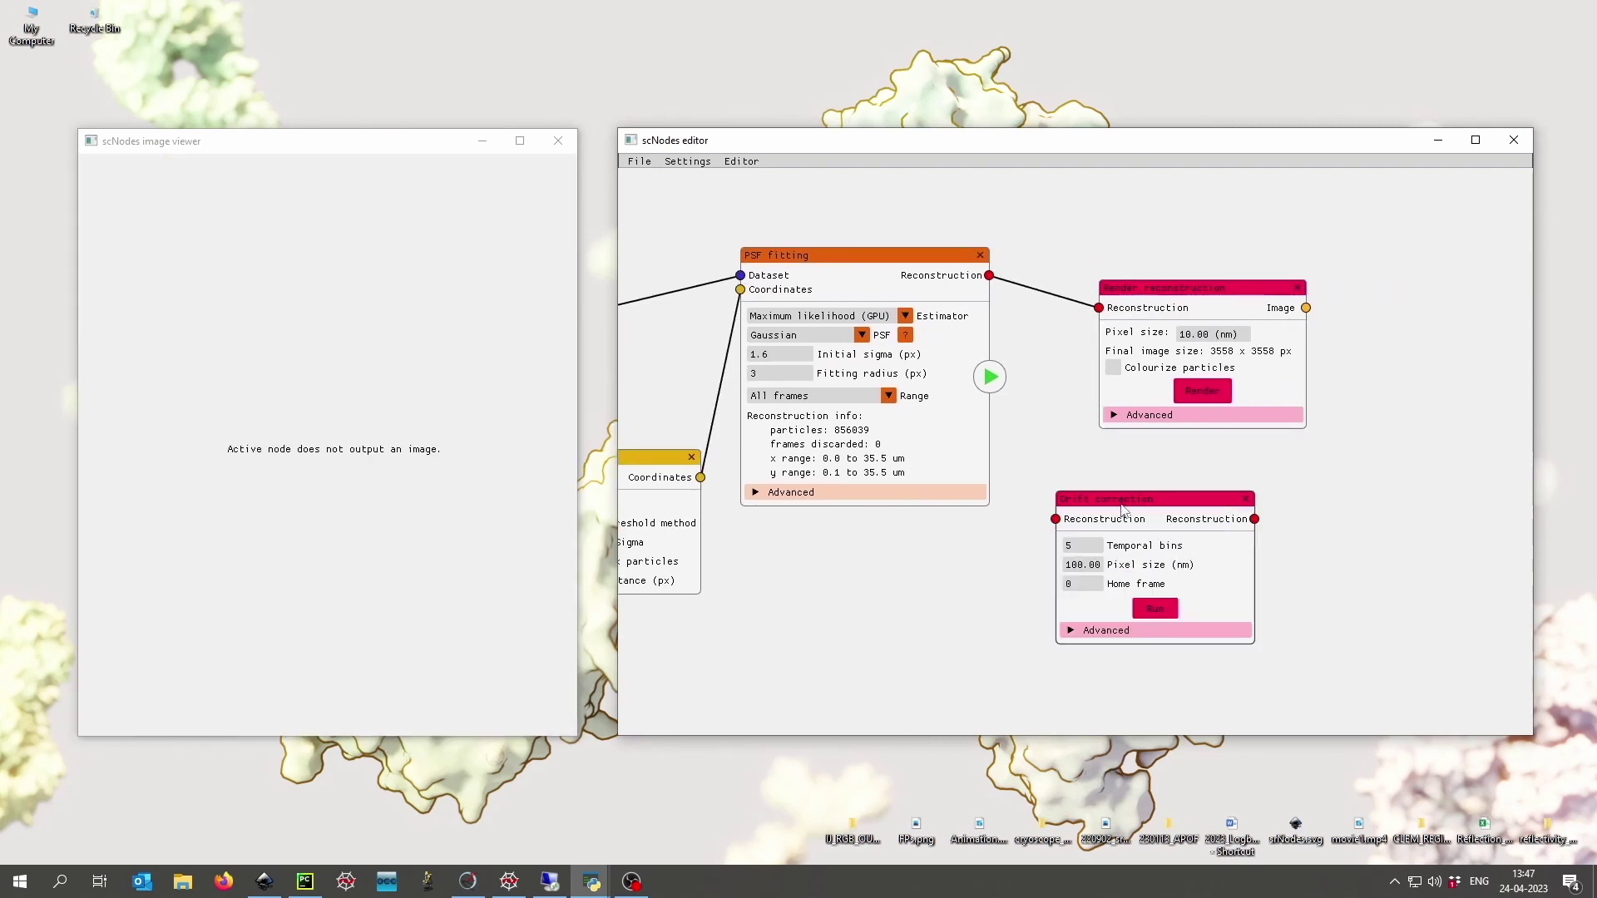
{"action": "left_click_drag", "start_coordinate": [1122, 502], "coordinate": [1092, 492]}
{"action": "left_click_drag", "start_coordinate": [1195, 290], "coordinate": [1200, 291]}
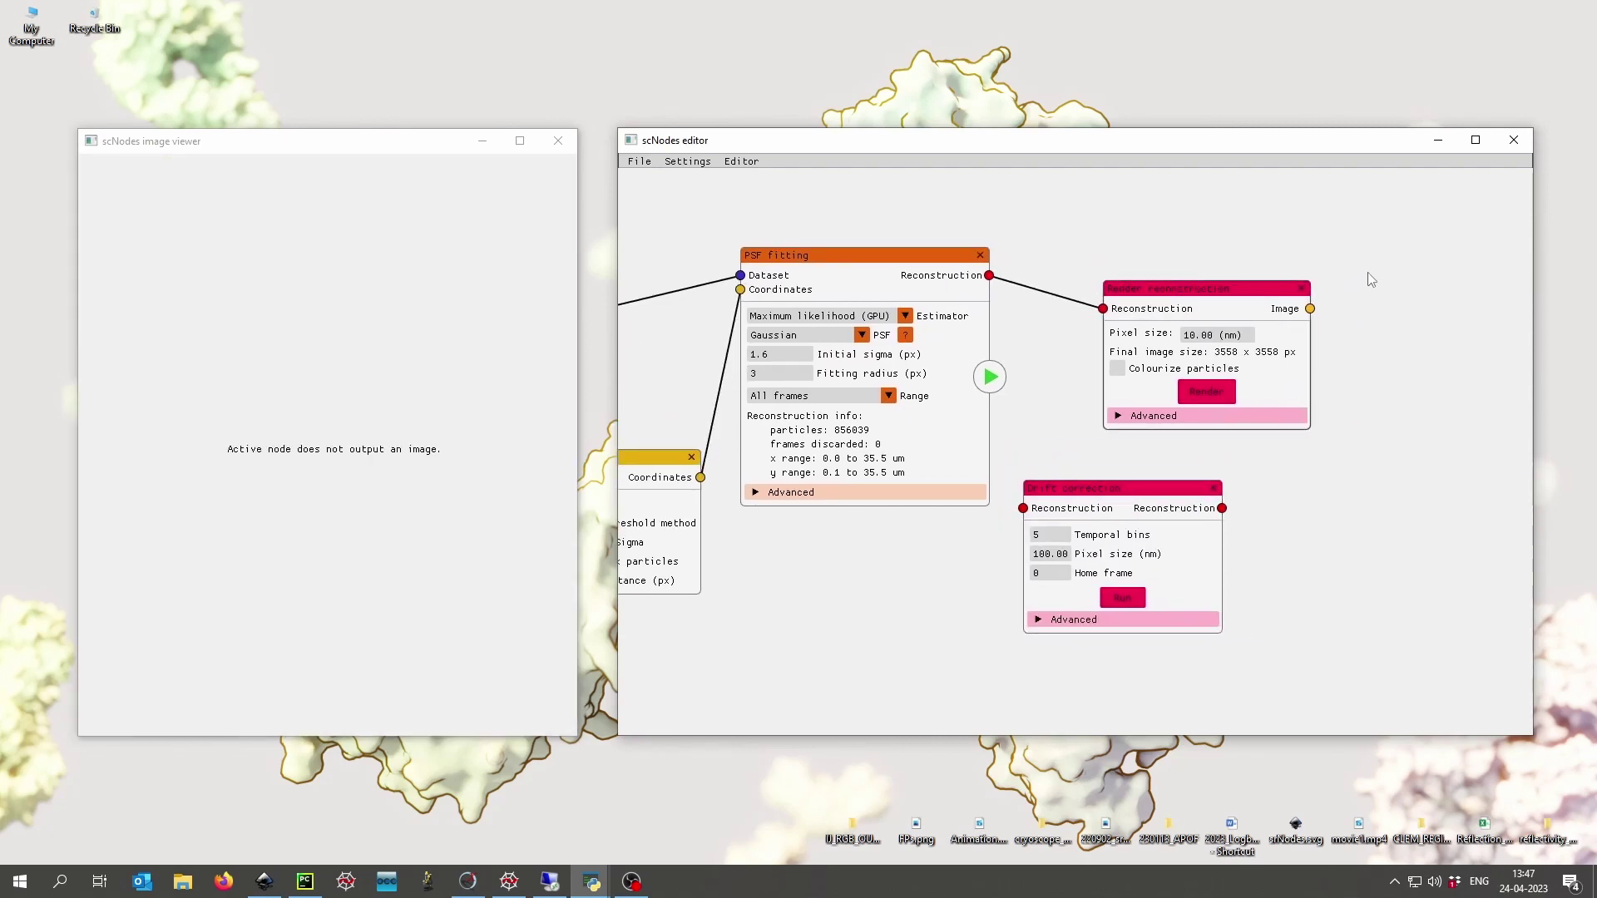
{"action": "left_click_drag", "start_coordinate": [1086, 488], "coordinate": [1086, 478]}
Step: Add a Temporal filter node above the Spatial filter node, look over the available node types, and remove the Temporal filter again
{"action": "left_click_drag", "start_coordinate": [750, 578], "coordinate": [1311, 569]}
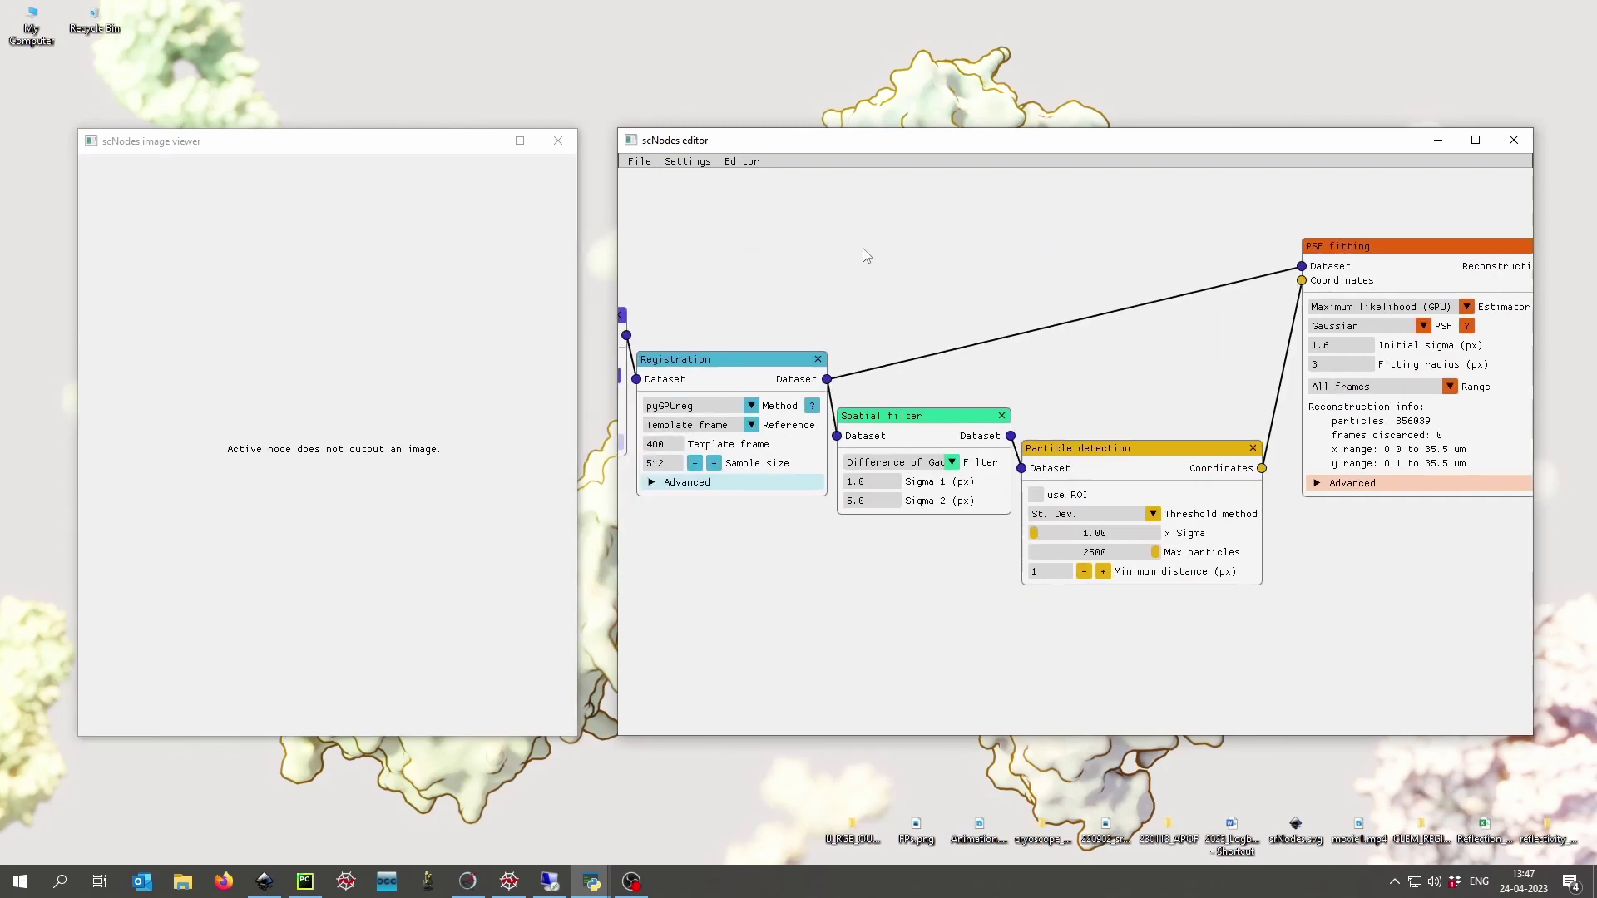
{"action": "right_click", "coordinate": [856, 252]}
{"action": "mouse_move", "coordinate": [929, 300]}
{"action": "mouse_move", "coordinate": [989, 284]}
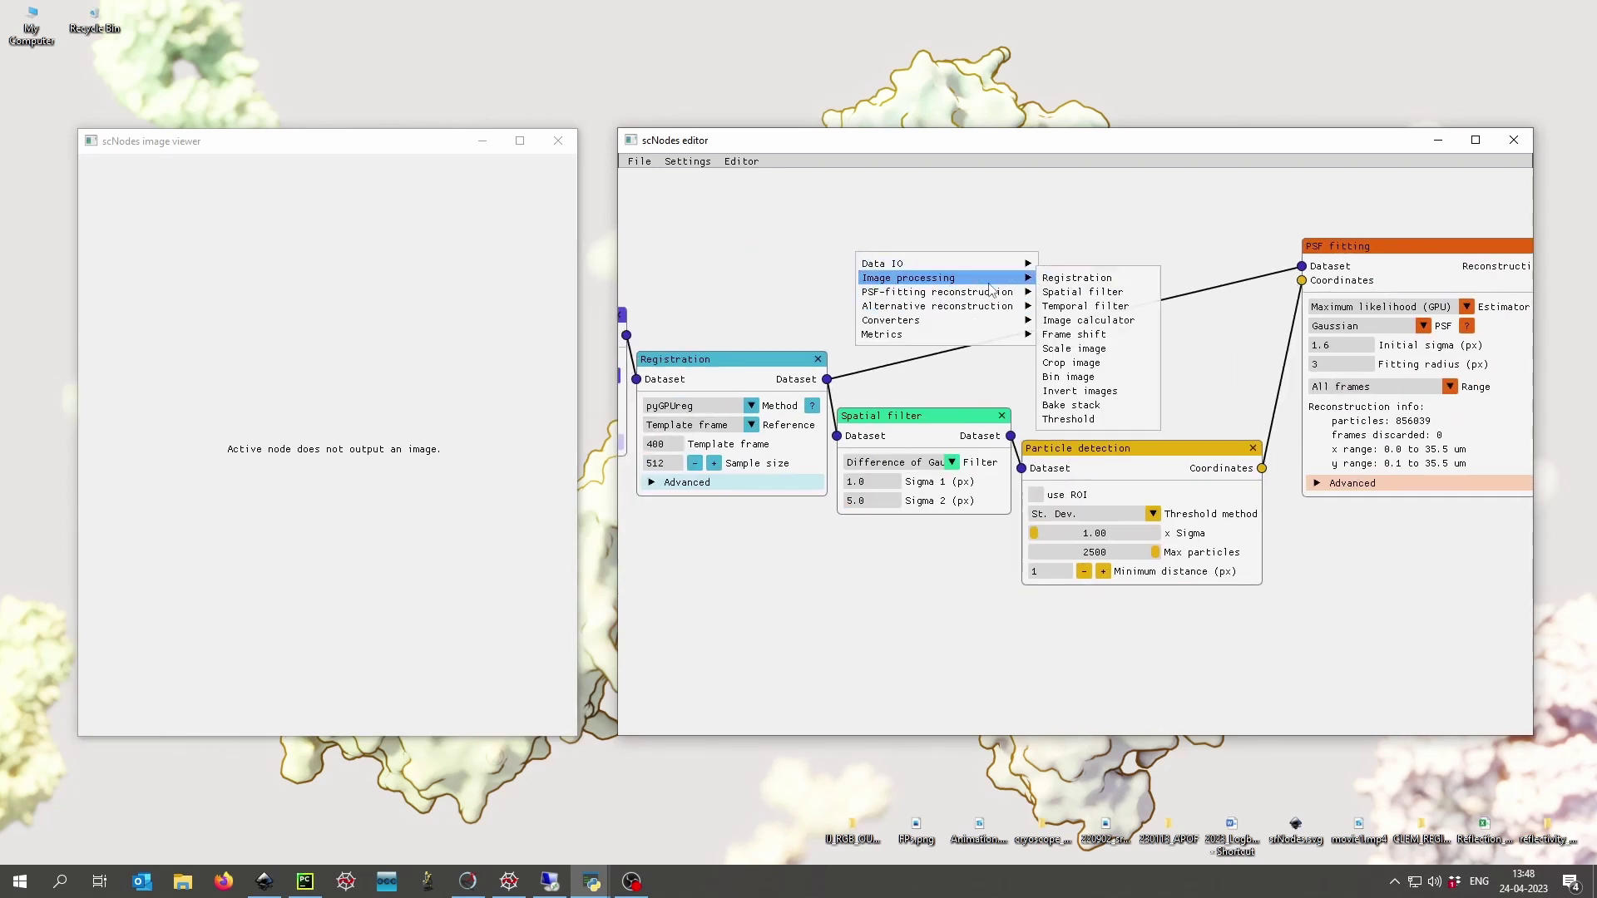
{"action": "left_click", "coordinate": [1067, 304]}
{"action": "left_click_drag", "start_coordinate": [722, 233], "coordinate": [906, 328]}
{"action": "right_click", "coordinate": [740, 242]}
{"action": "mouse_move", "coordinate": [784, 269]}
{"action": "left_click", "coordinate": [1045, 278]}
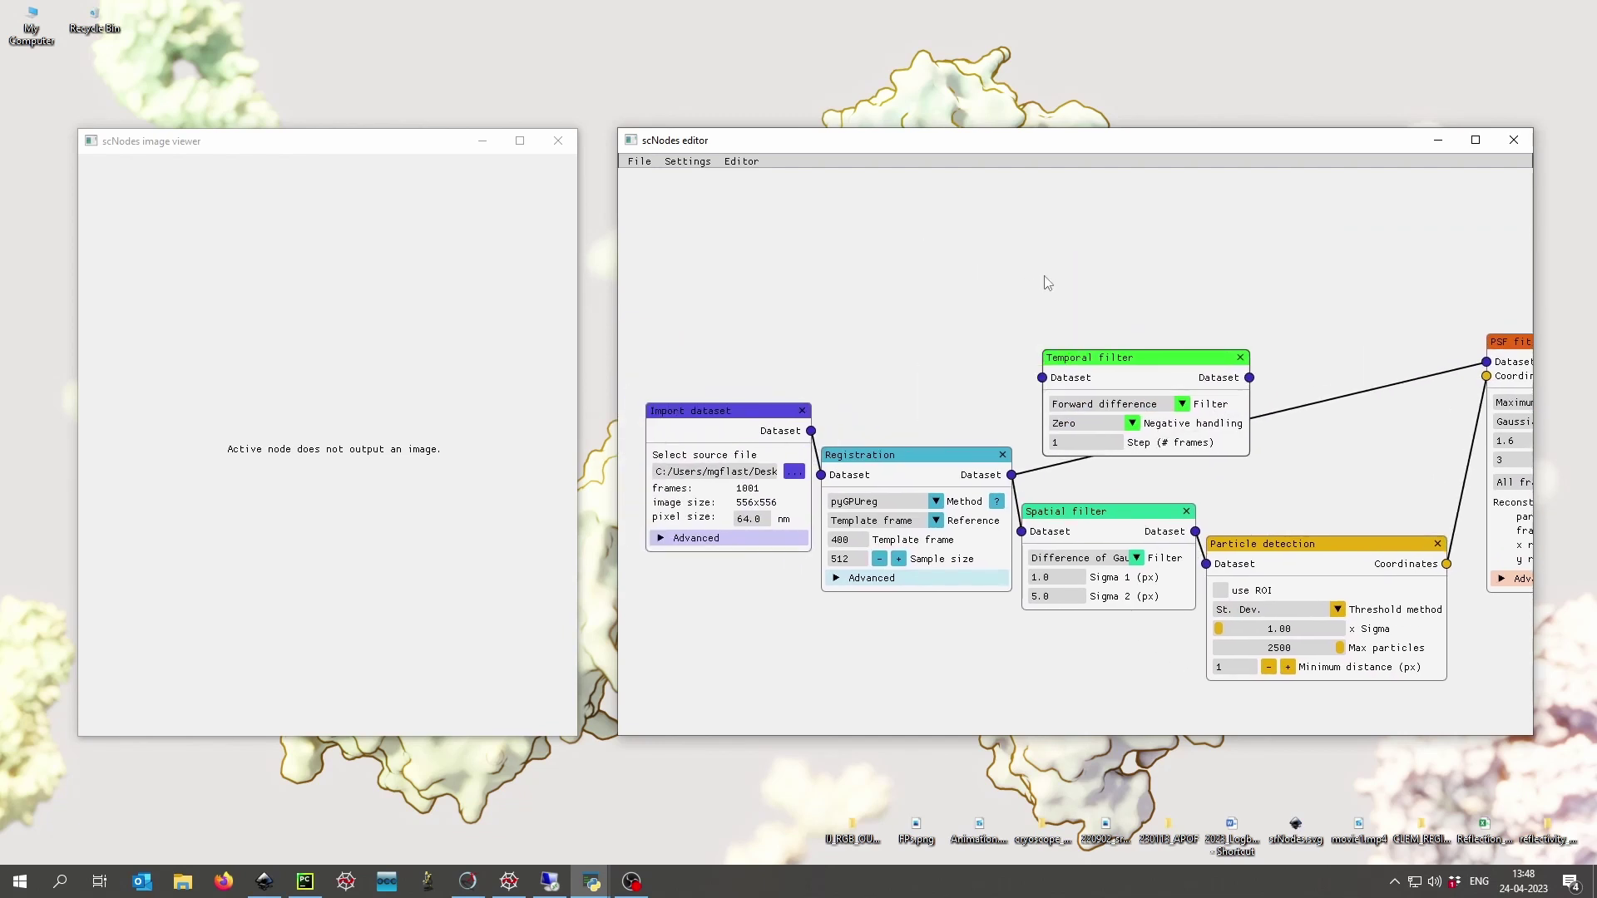
{"action": "left_click", "coordinate": [1240, 358]}
Step: Delete the unconnected Drift correction node
{"action": "left_click_drag", "start_coordinate": [1413, 291], "coordinate": [997, 215]}
{"action": "left_click_drag", "start_coordinate": [1481, 513], "coordinate": [1191, 445]}
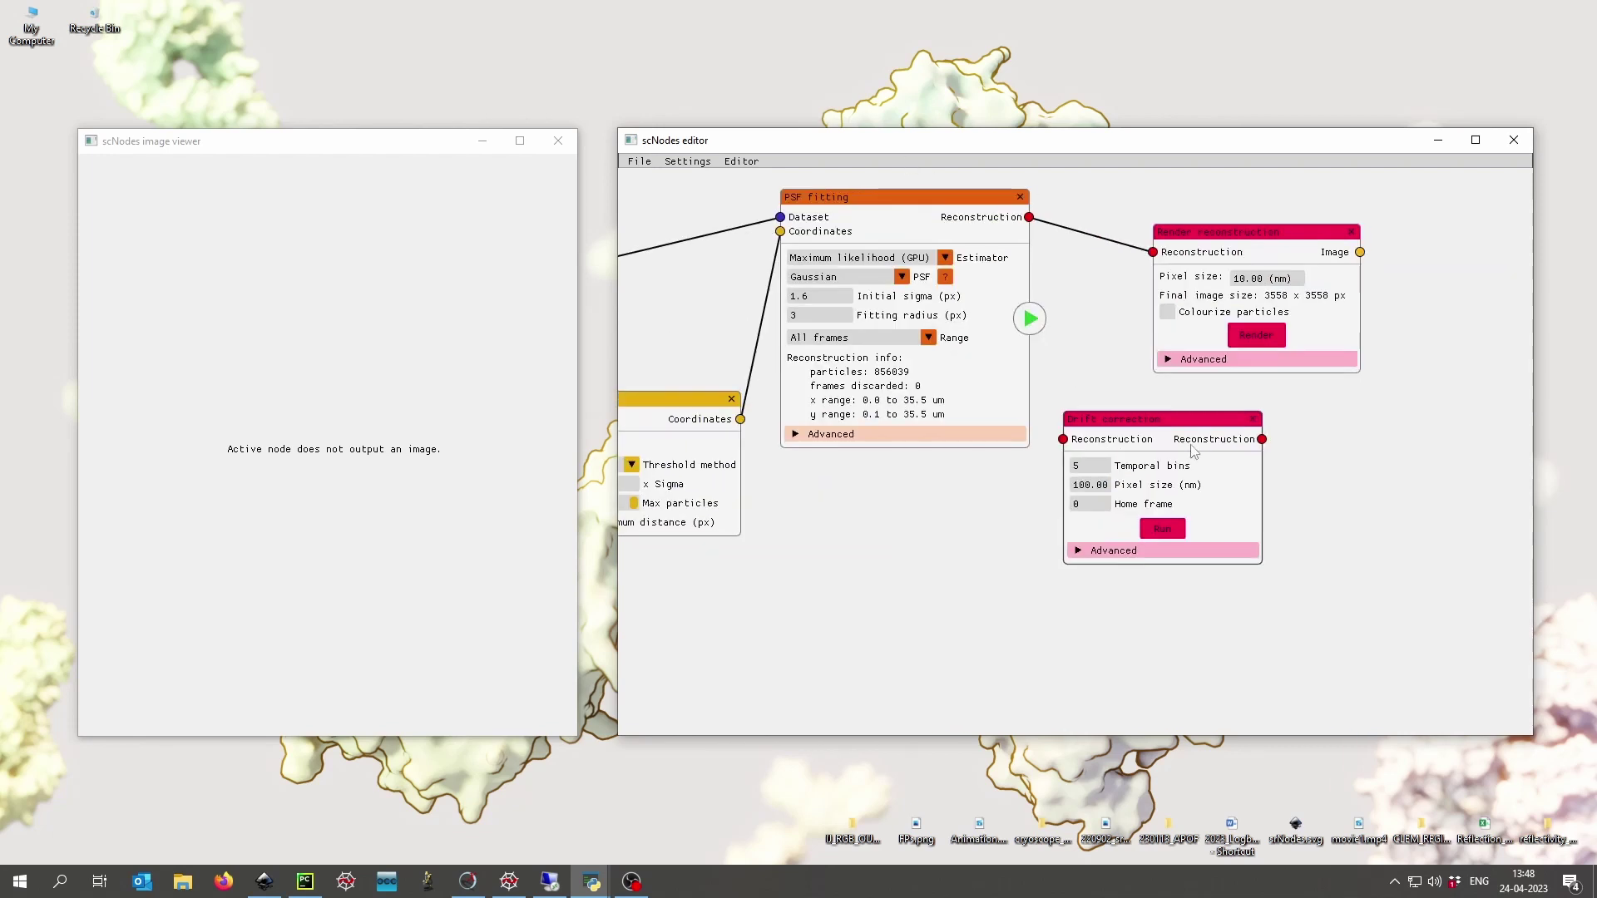
{"action": "left_click", "coordinate": [1253, 420]}
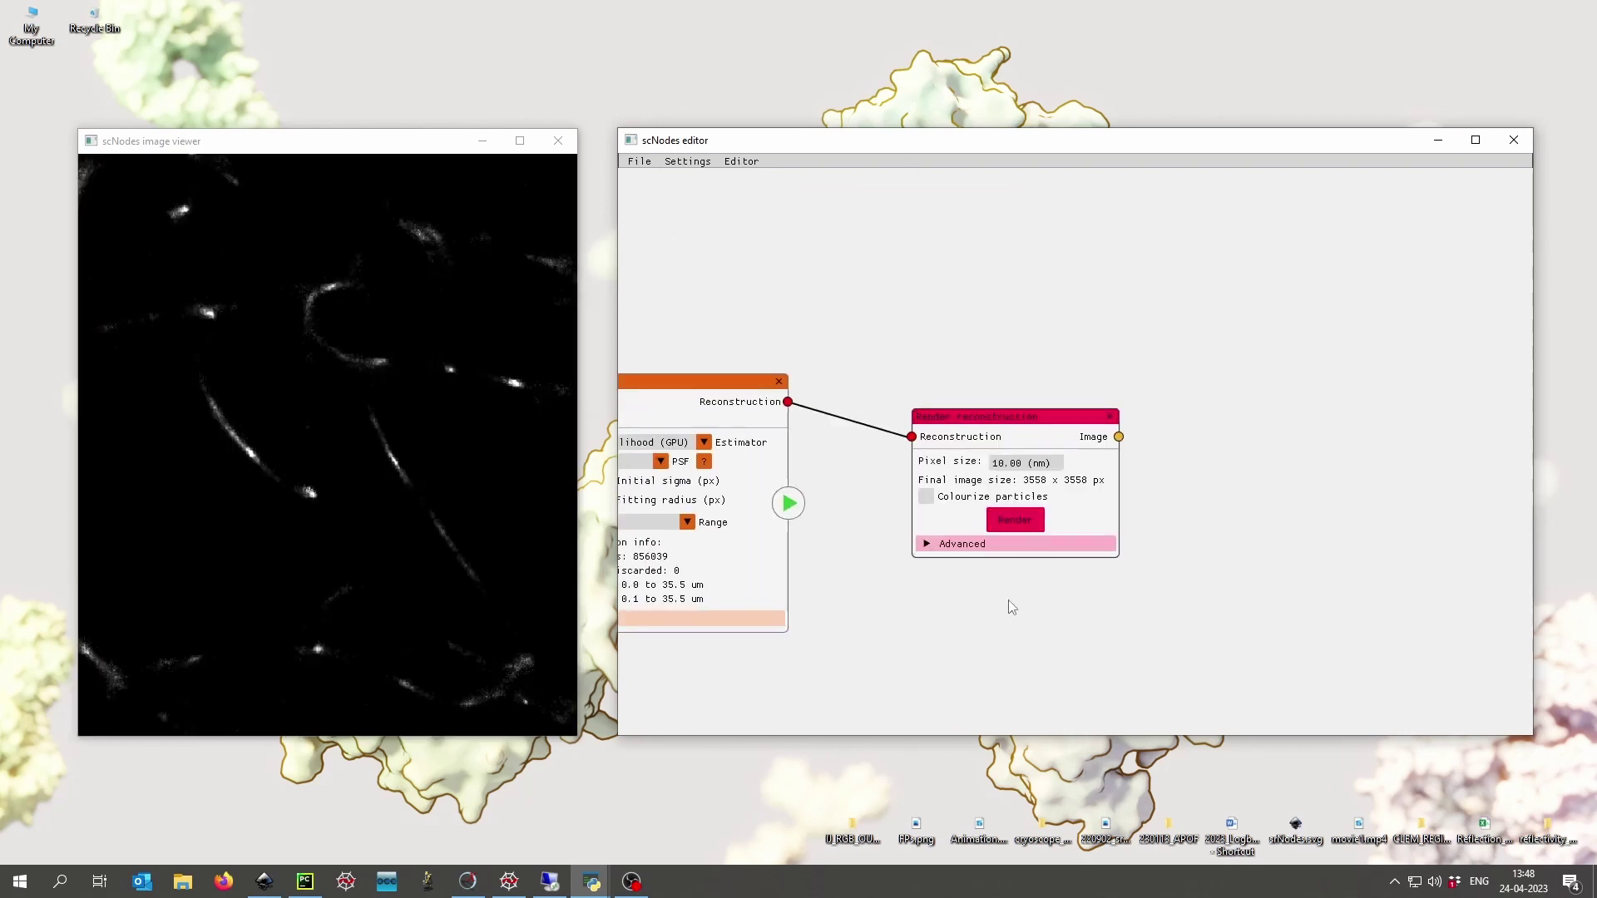
Step: Save the node setup to the Desktop as scNodes_tutorial_PSF_fitting_setup in the scNodes setup format
{"action": "mouse_move", "coordinate": [737, 326]}
{"action": "left_mouse_down"}
{"action": "mouse_move", "coordinate": [1493, 285]}
{"action": "mouse_move", "coordinate": [795, 330]}
{"action": "left_mouse_up"}
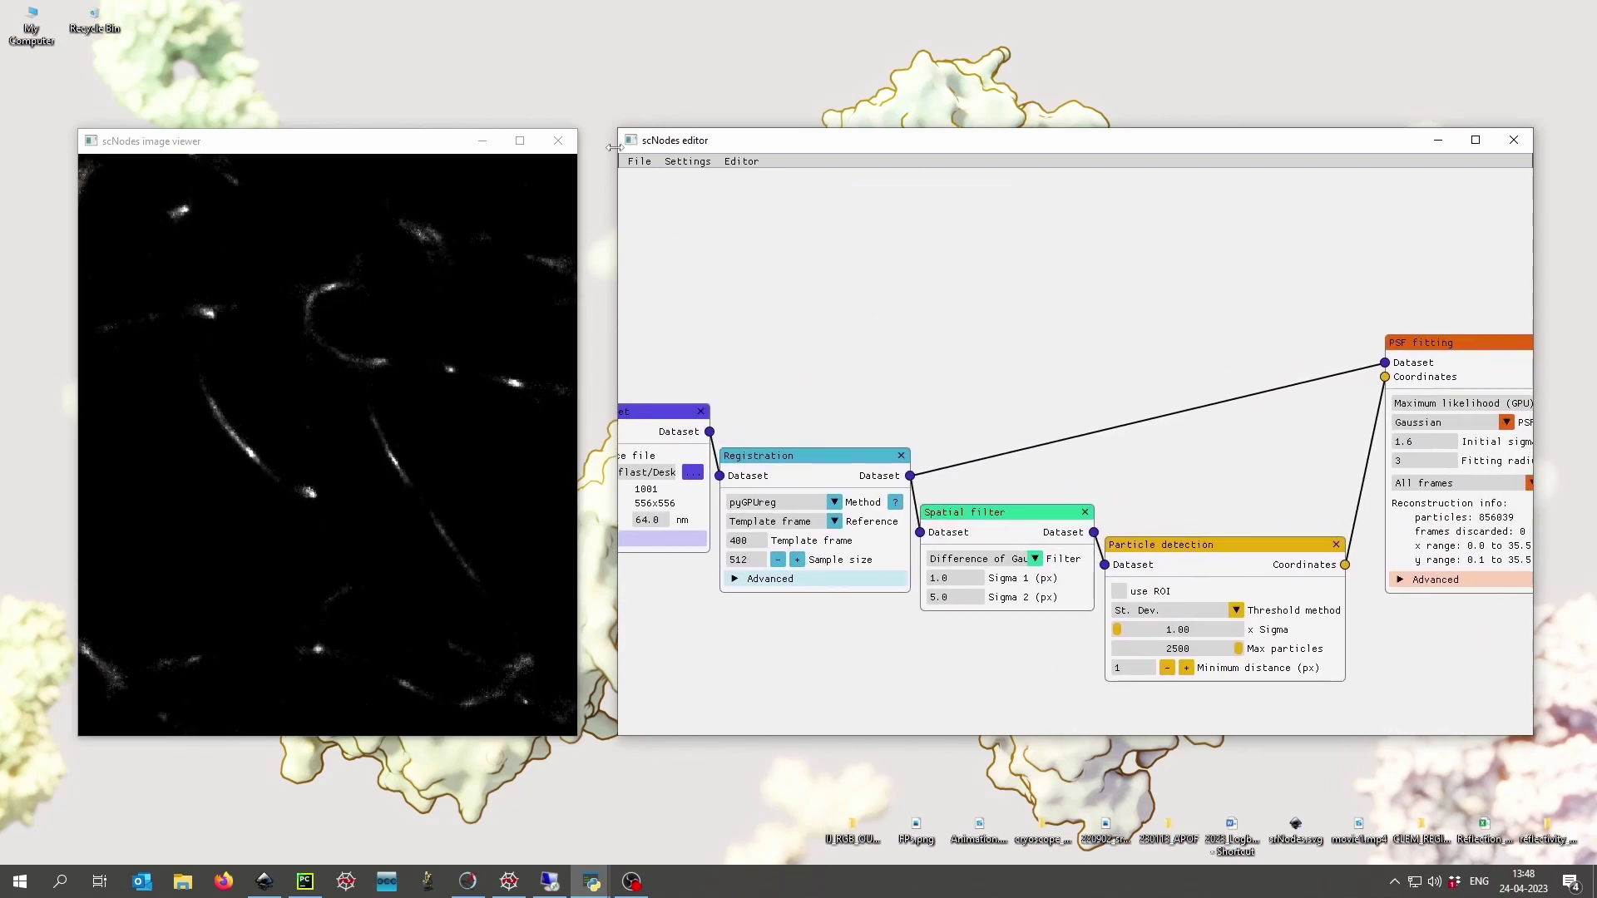
{"action": "left_click", "coordinate": [637, 163]}
{"action": "left_click", "coordinate": [643, 183]}
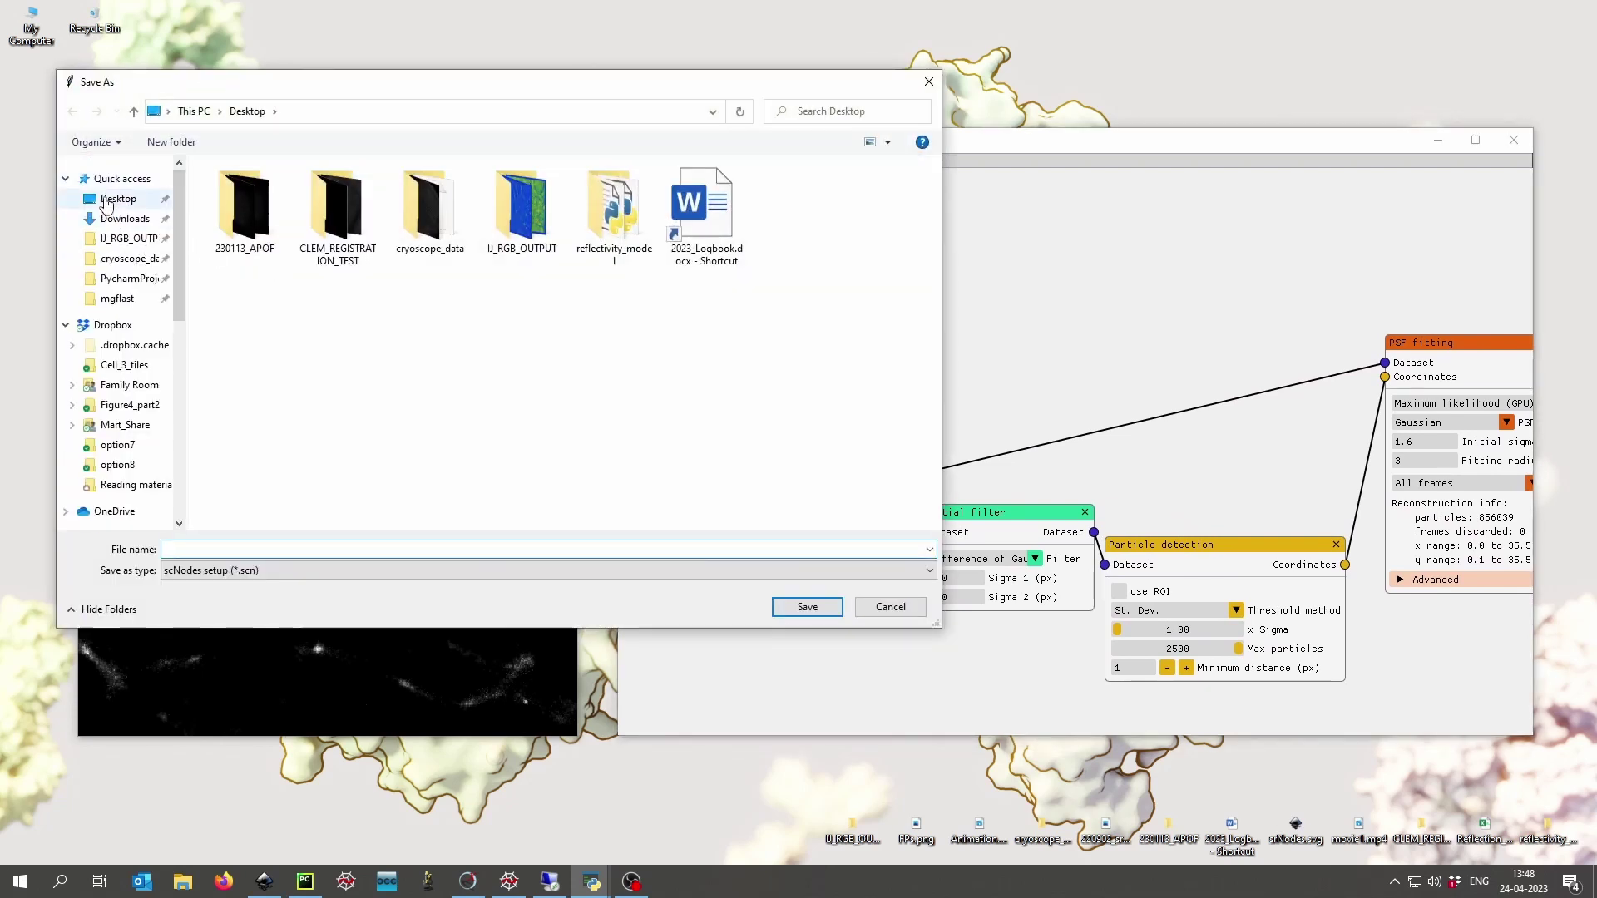
{"action": "left_click", "coordinate": [114, 202]}
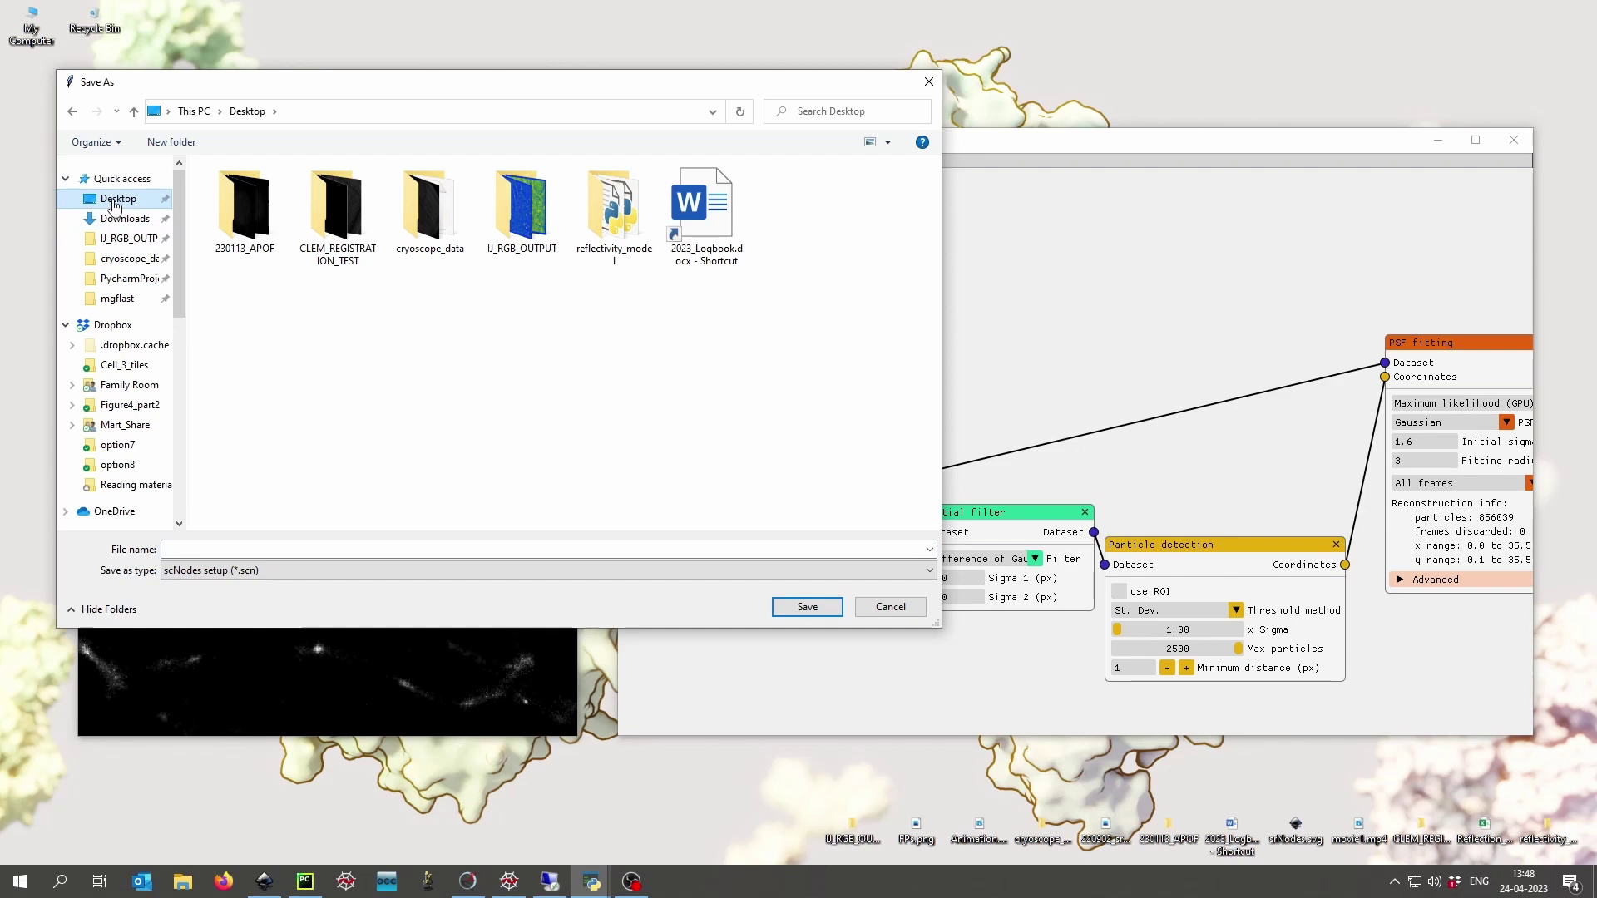
{"action": "left_click", "coordinate": [212, 550]}
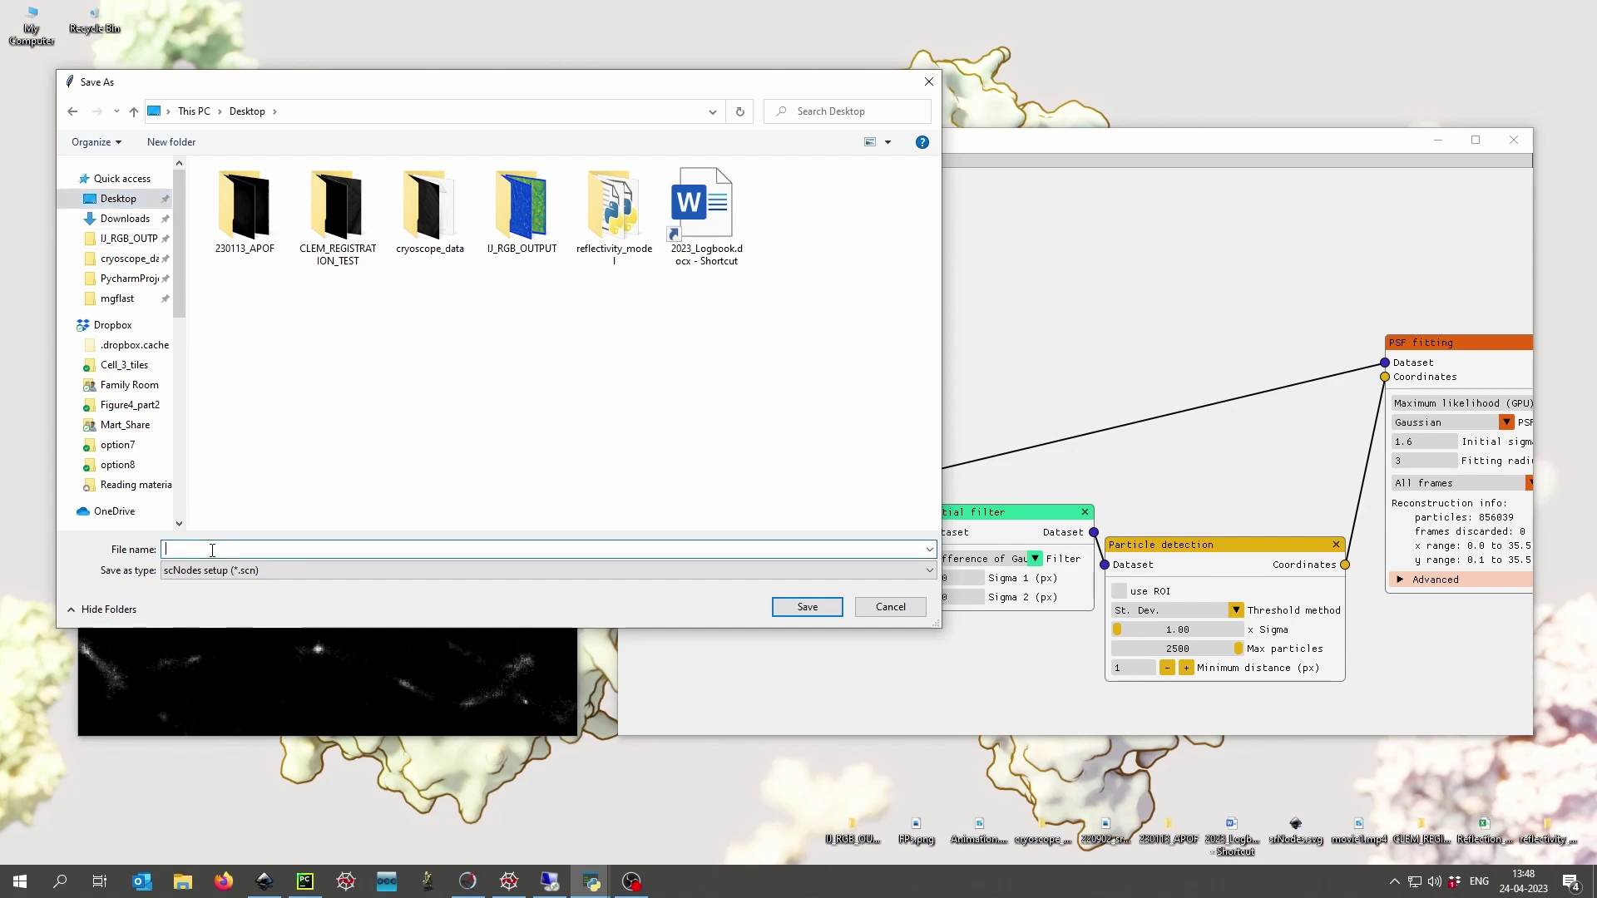
{"action": "type", "text": "scNodes_tutorial_SF_fitting_set"}
{"action": "key", "text": "Return"}
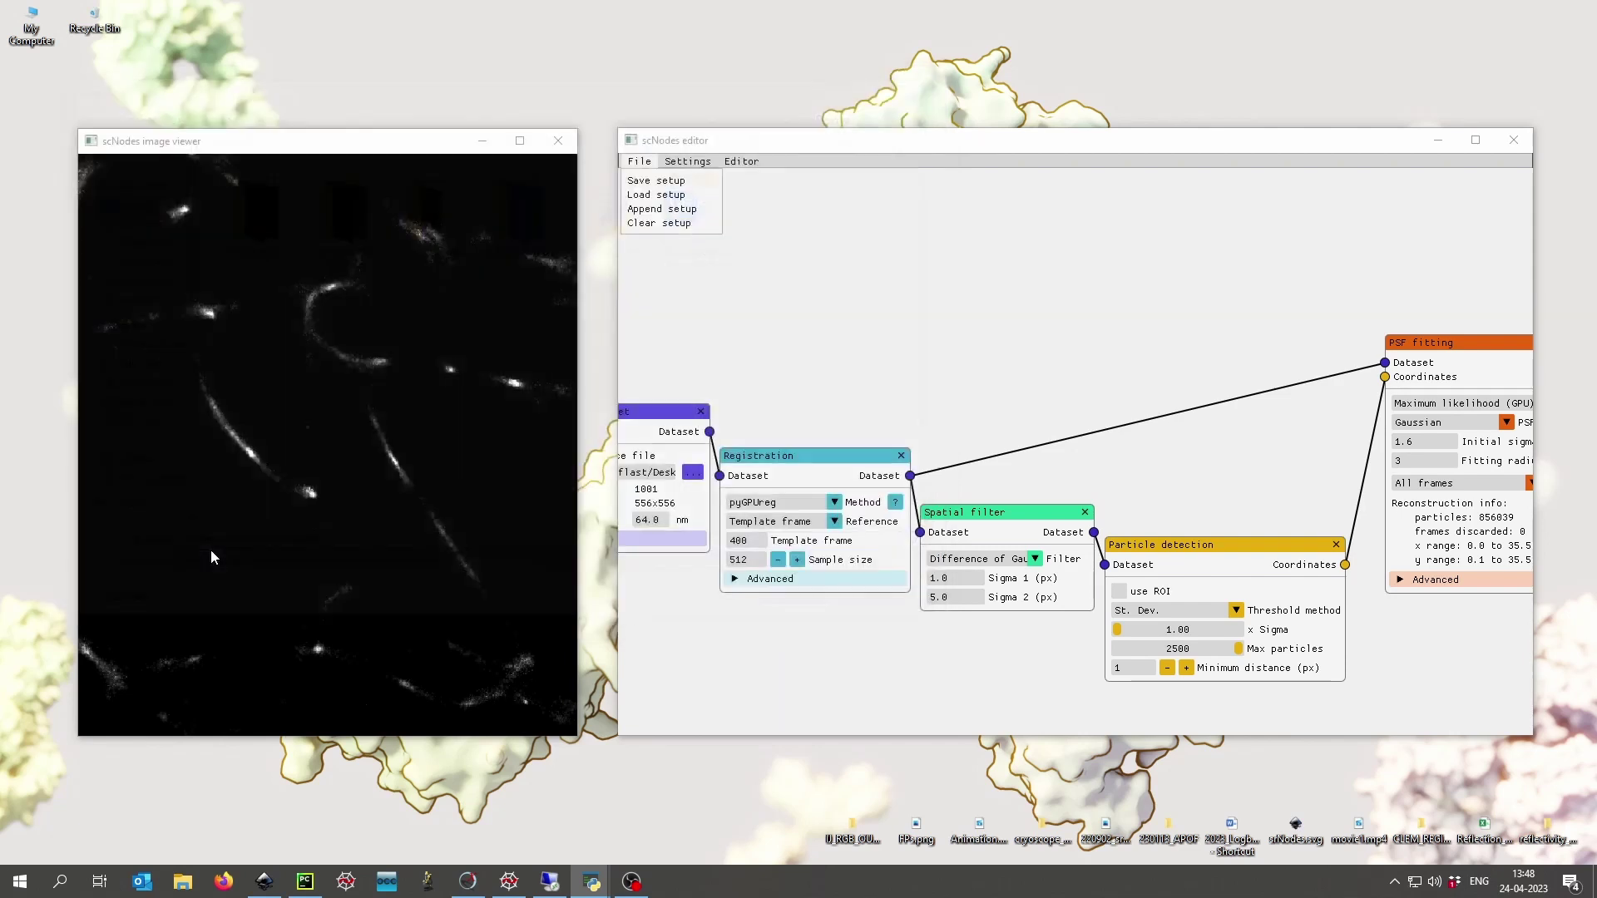
Step: Clear the current node setup from the editor
{"action": "left_click_drag", "start_coordinate": [1232, 388], "coordinate": [996, 342]}
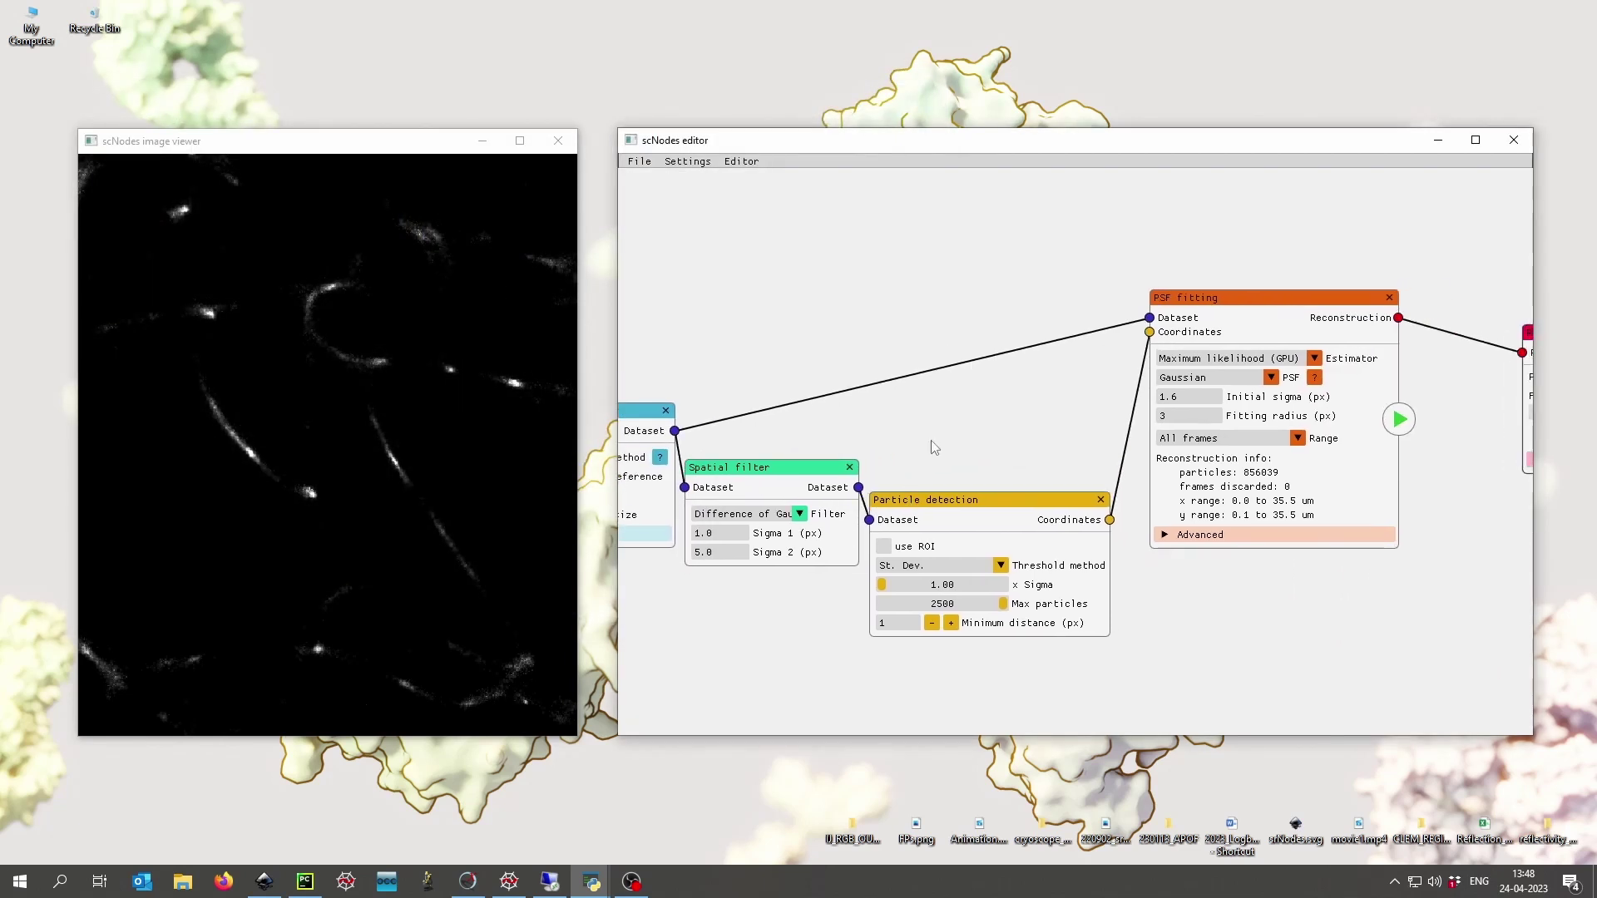
{"action": "left_click_drag", "start_coordinate": [1173, 340], "coordinate": [1092, 345]}
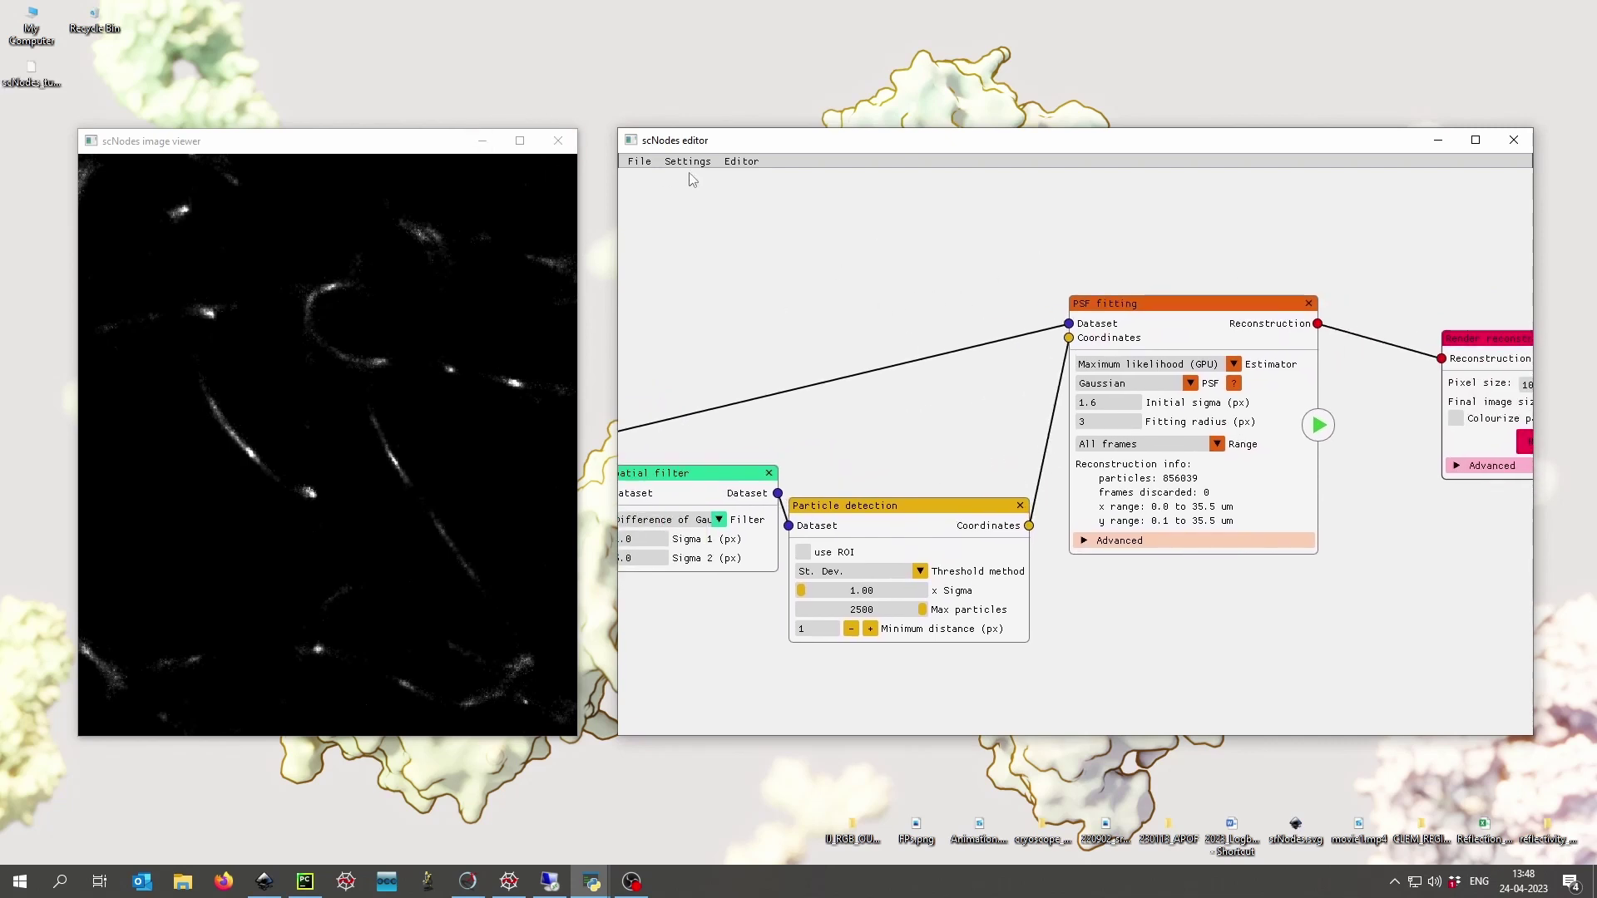
{"action": "left_click", "coordinate": [639, 161]}
{"action": "left_click", "coordinate": [645, 222]}
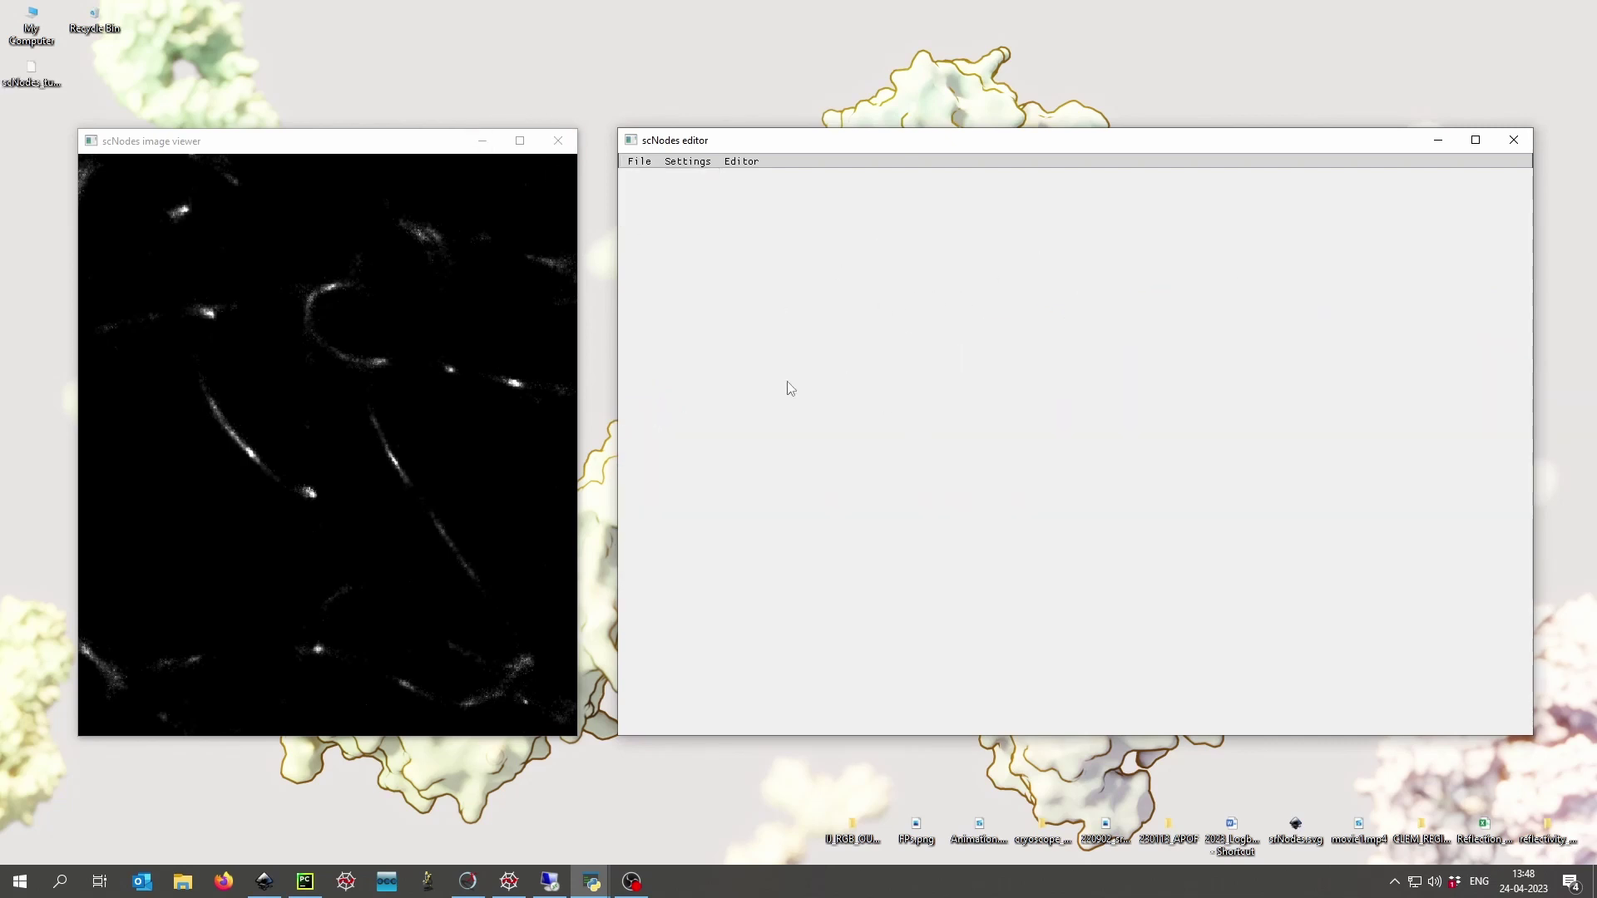
Step: Load the saved setup scNodes_tutorial_PSF_fitting_setup.scn from the Desktop and look over its nodes
{"action": "left_click", "coordinate": [639, 162]}
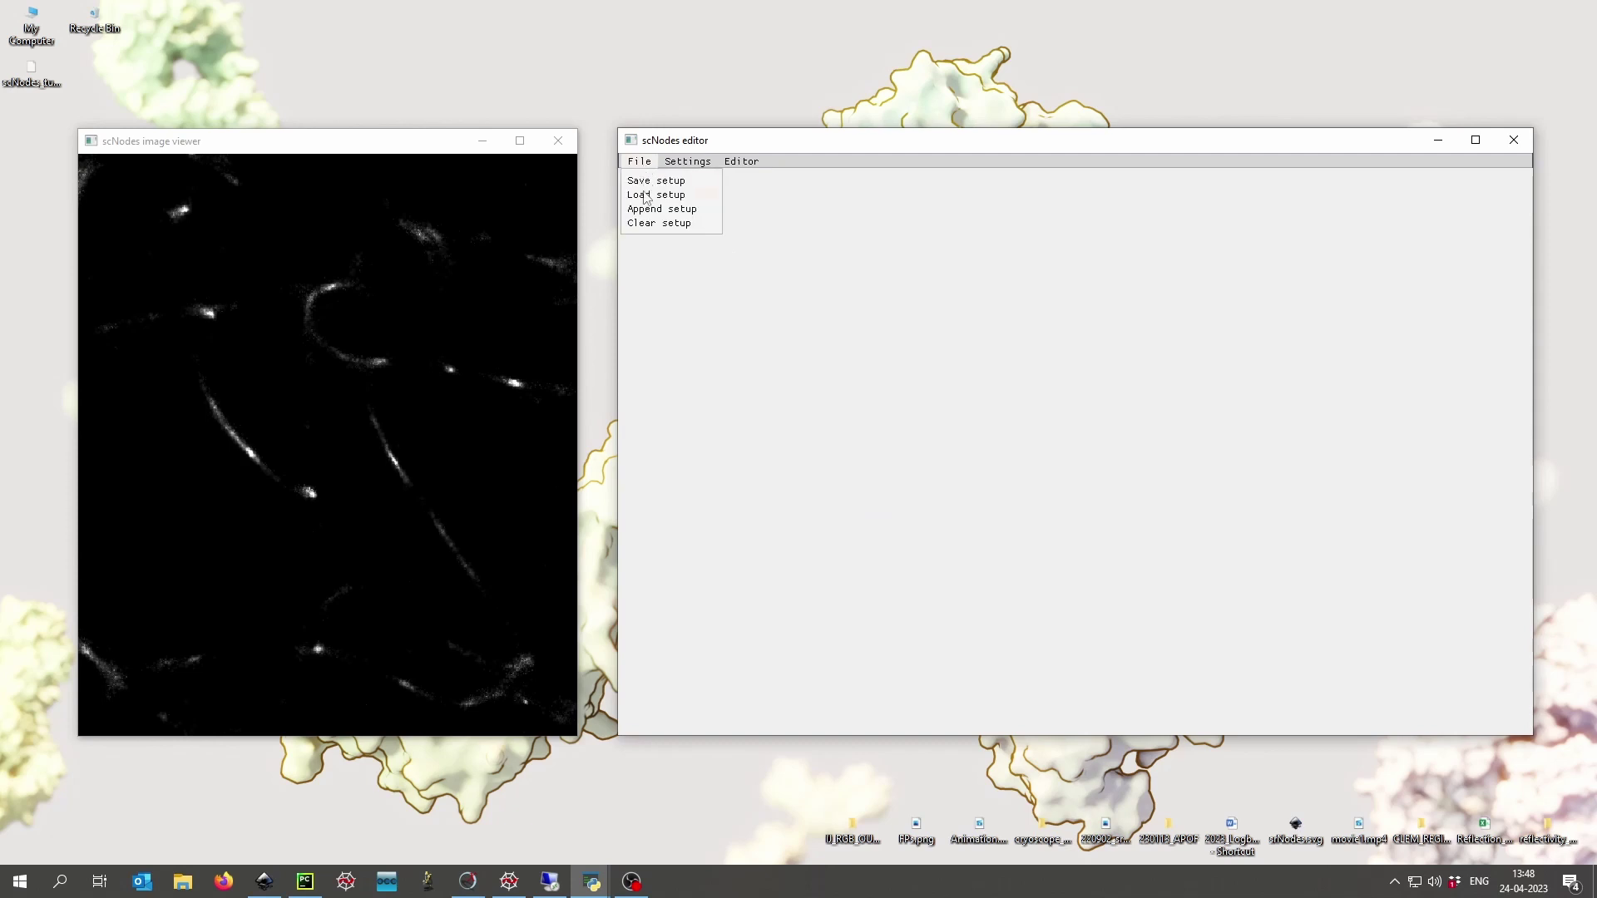
{"action": "left_click", "coordinate": [642, 196]}
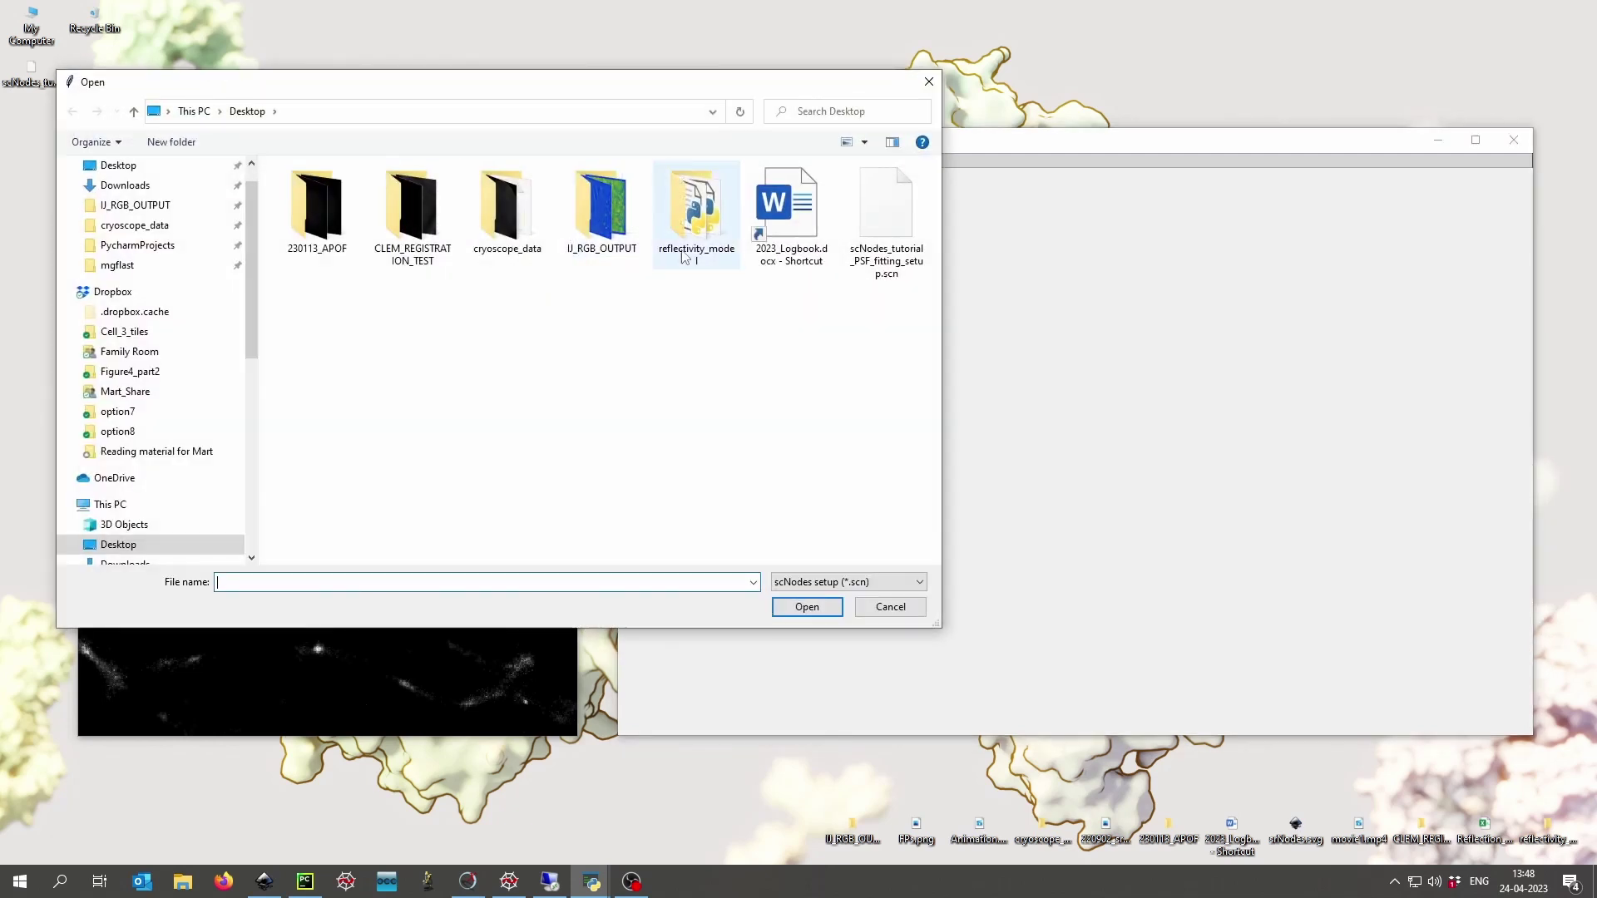
{"action": "left_click", "coordinate": [886, 221]}
{"action": "key", "text": "Return"}
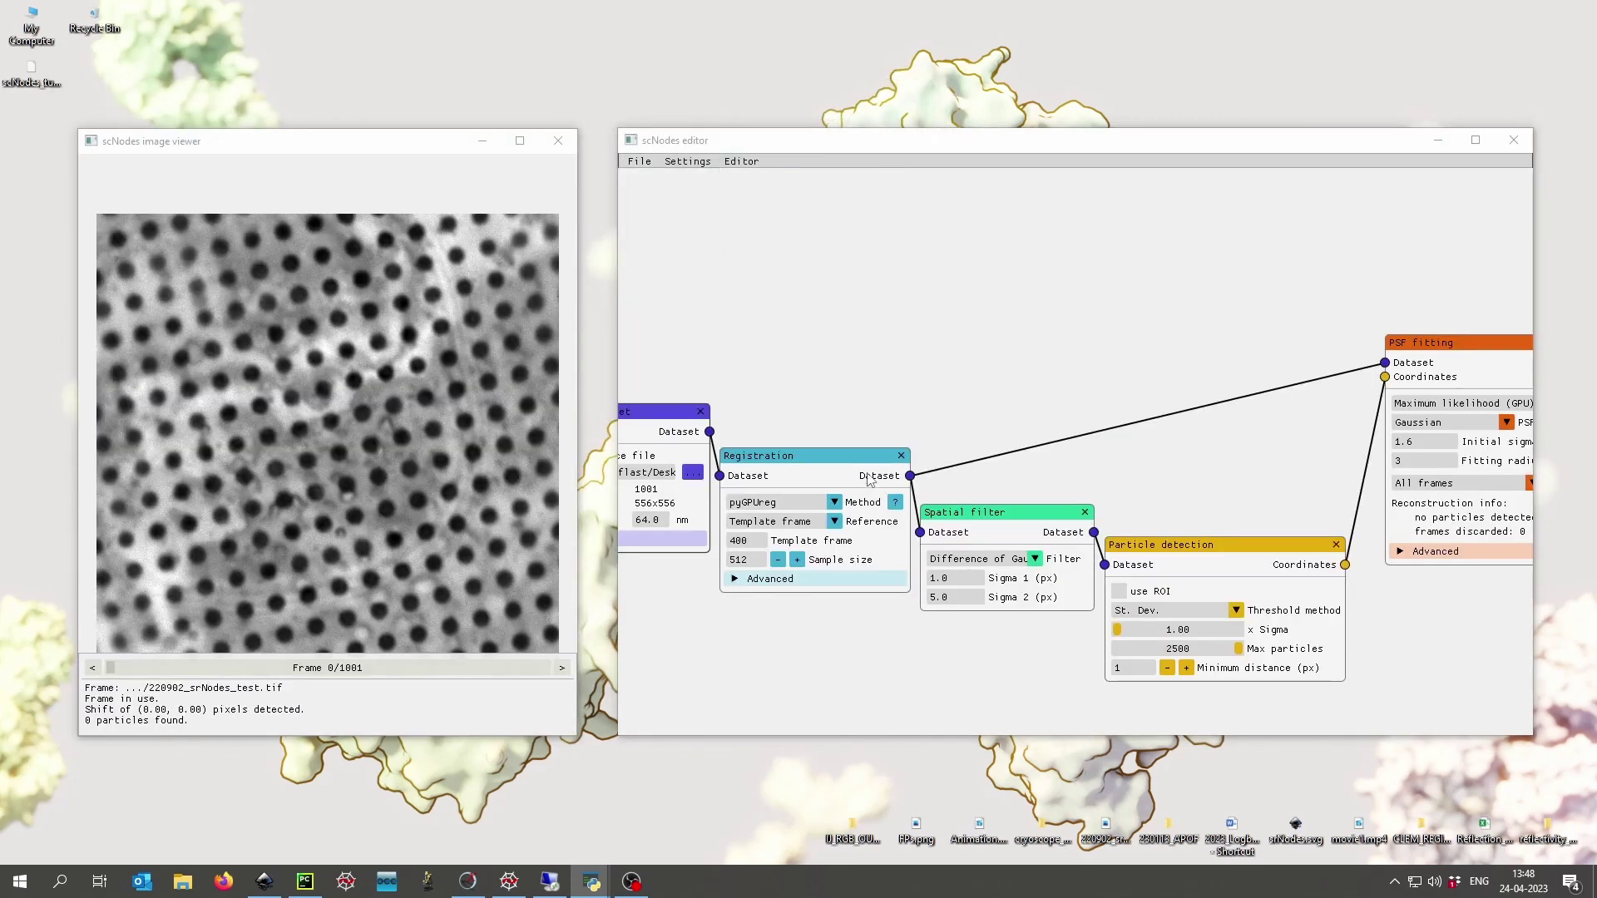
{"action": "left_click_drag", "start_coordinate": [1275, 407], "coordinate": [963, 339]}
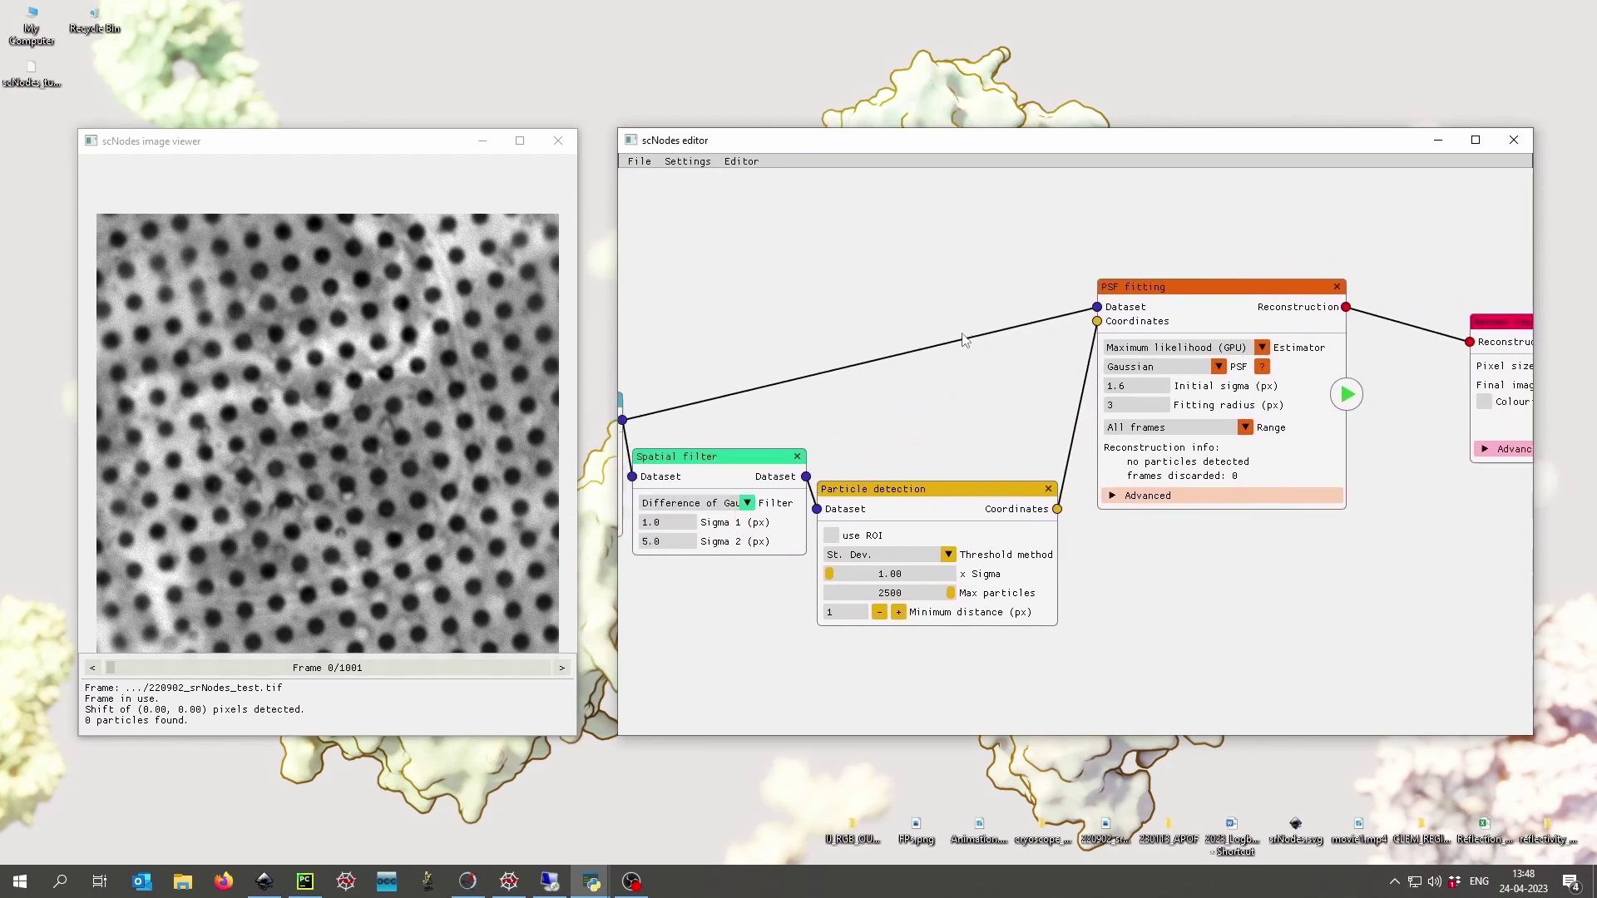